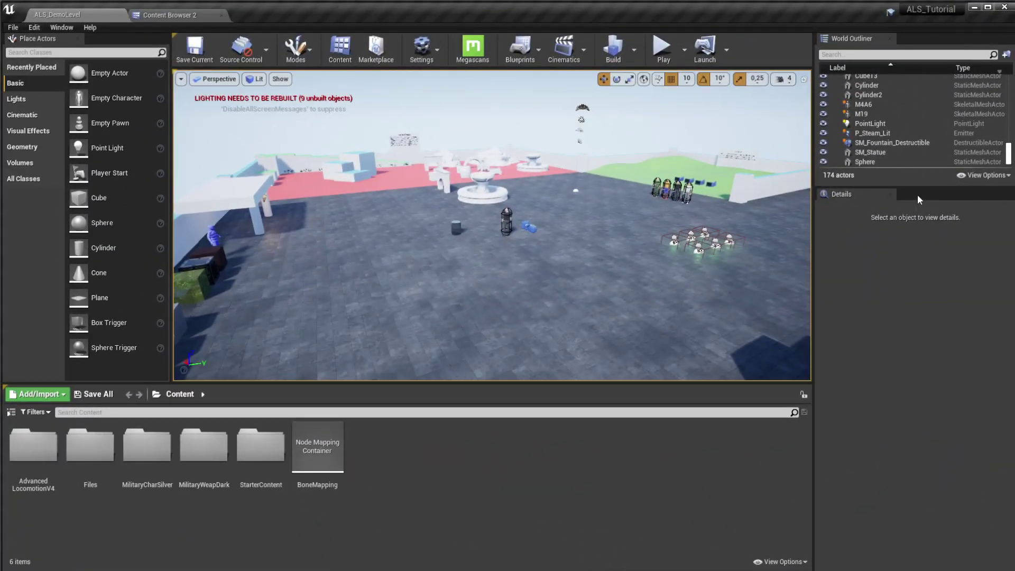
Hide the Place Actors panel's tab header.
{"action": "right_click", "coordinate": [919, 195]}
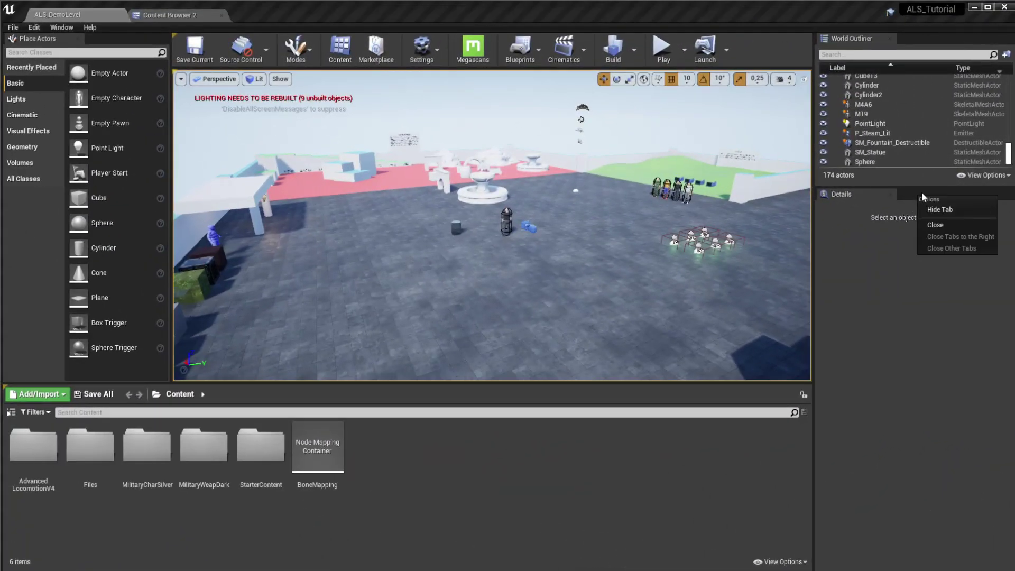
{"action": "key", "text": "Escape"}
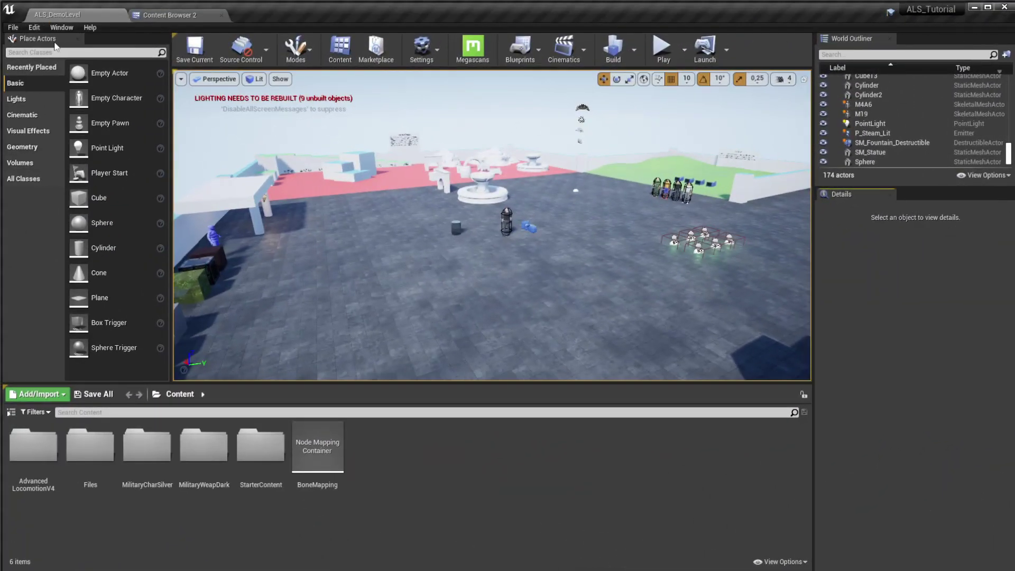
{"action": "right_click", "coordinate": [55, 41]}
{"action": "left_click", "coordinate": [77, 56]}
Open the GameMode Override ALS_GameMode_SP from World Settings in the full Blueprint Editor, docked as a tab.
{"action": "left_click", "coordinate": [62, 27]}
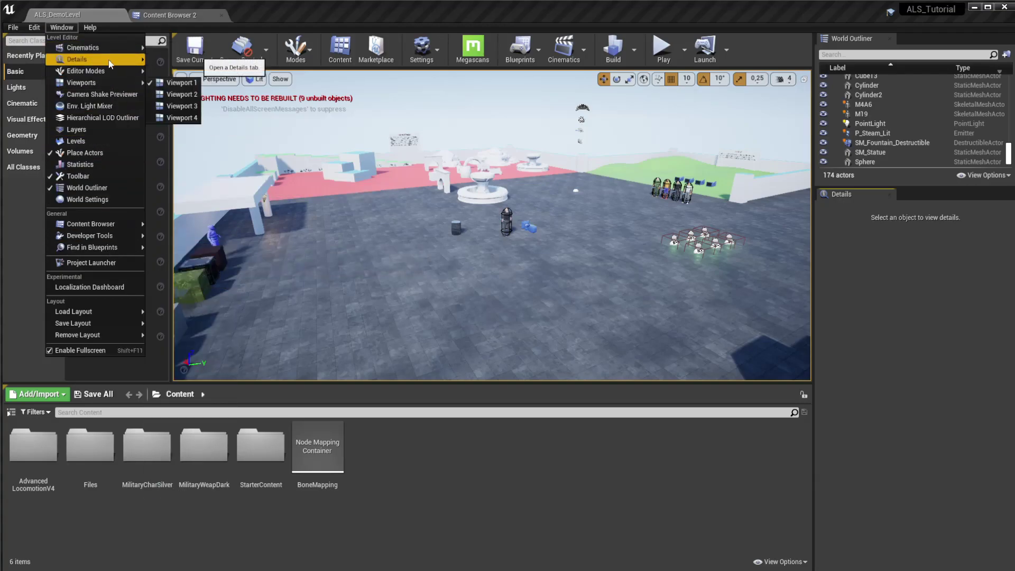
{"action": "left_click", "coordinate": [106, 199]}
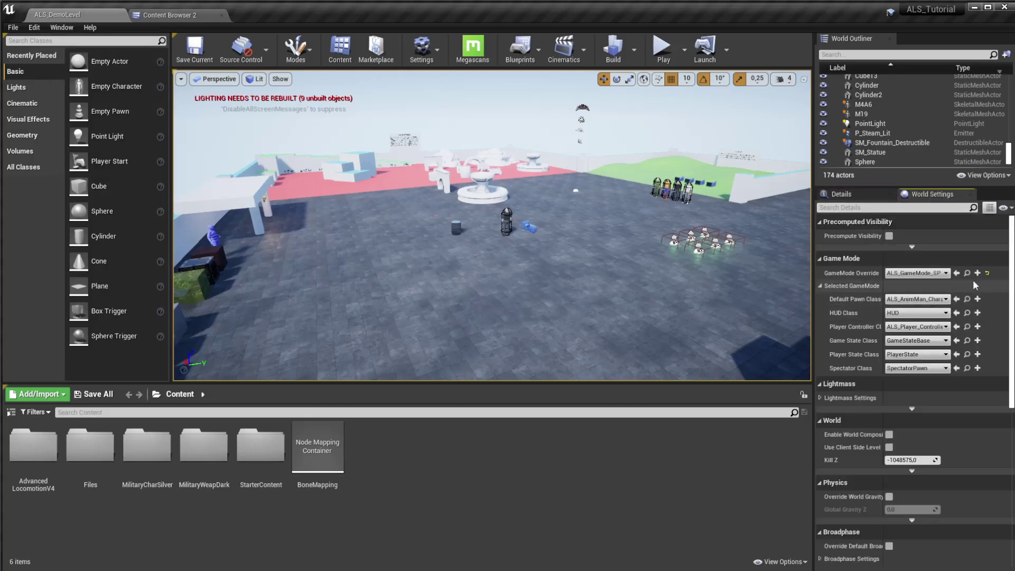
{"action": "left_click", "coordinate": [967, 274]}
{"action": "double_click", "coordinate": [31, 461]}
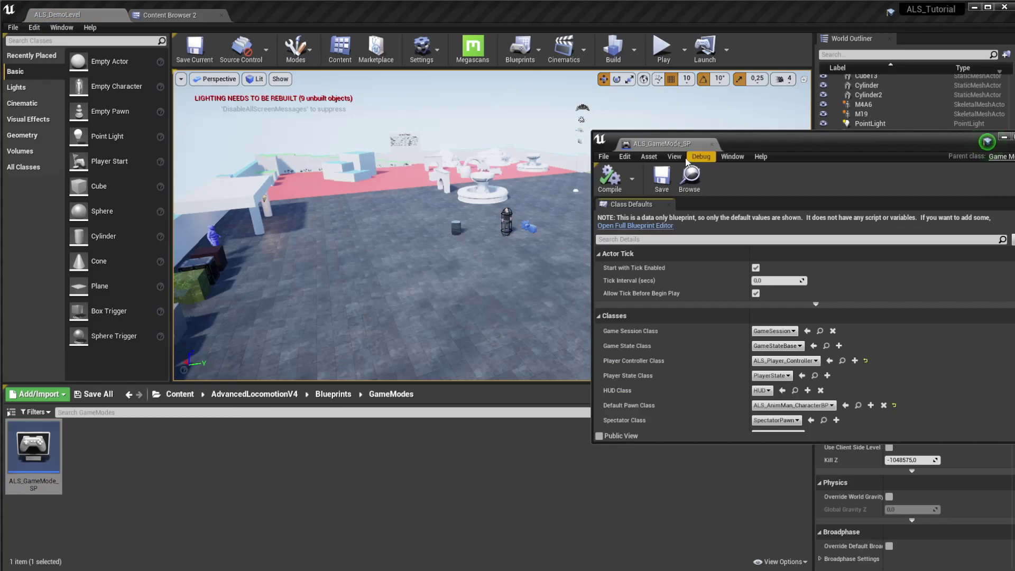
{"action": "left_click_drag", "start_coordinate": [661, 144], "coordinate": [287, 17]}
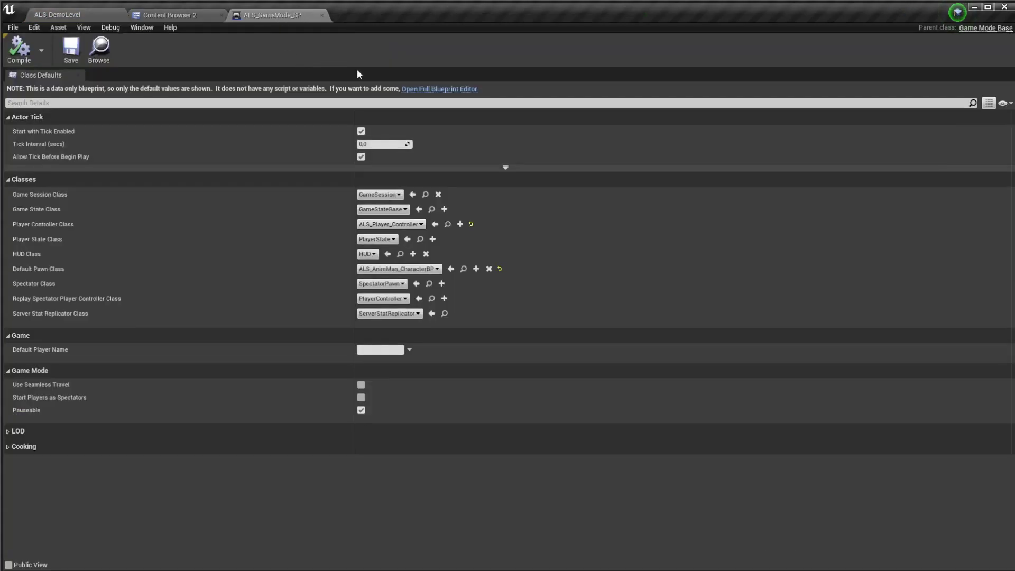
{"action": "left_click", "coordinate": [430, 89]}
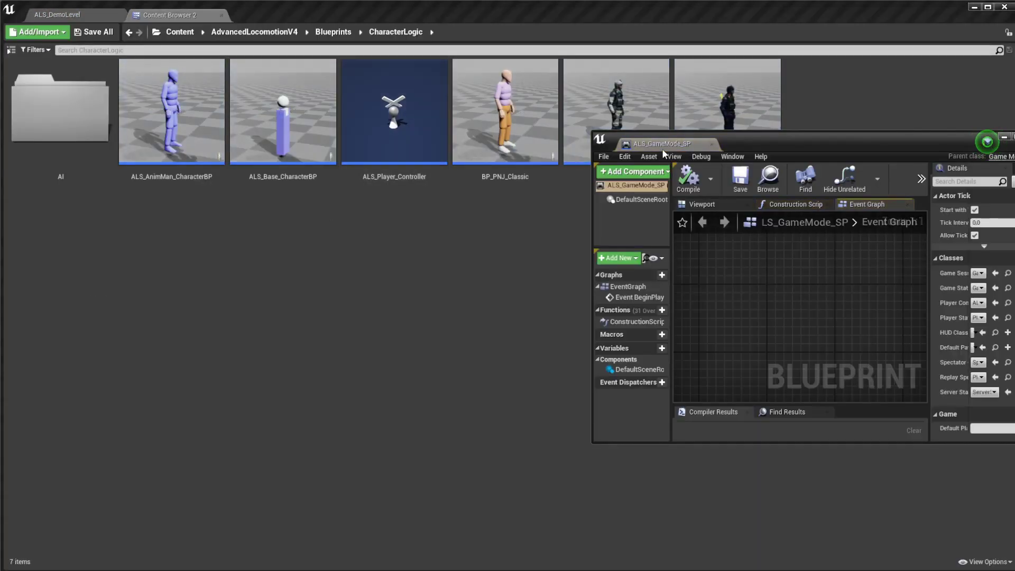
{"action": "left_click_drag", "start_coordinate": [662, 144], "coordinate": [276, 15]}
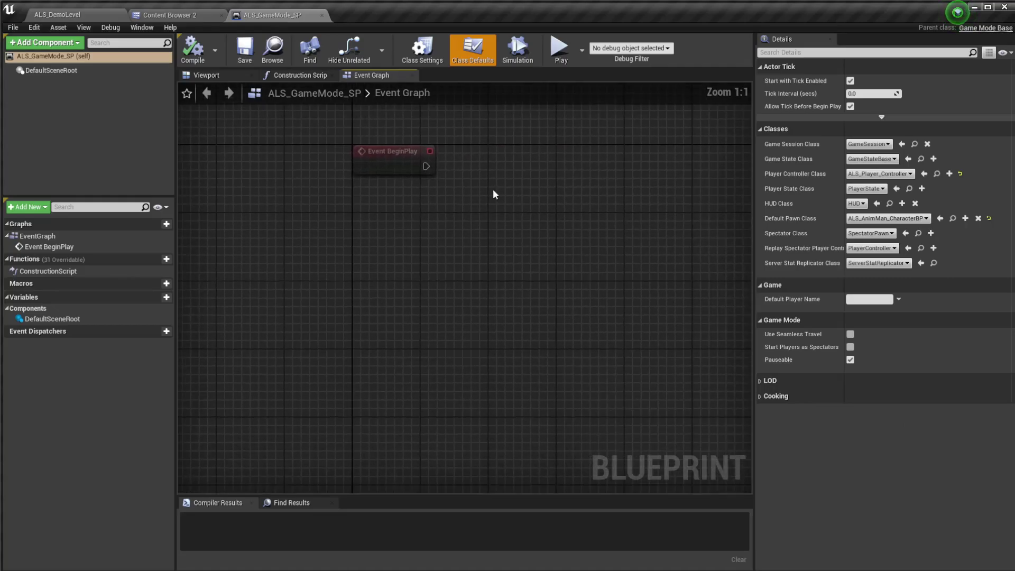
Delete Event BeginPlay and add a custom event named Respawn_Player in its place.
{"action": "left_click_drag", "start_coordinate": [339, 201], "coordinate": [499, 153]}
{"action": "key", "text": "Delete"}
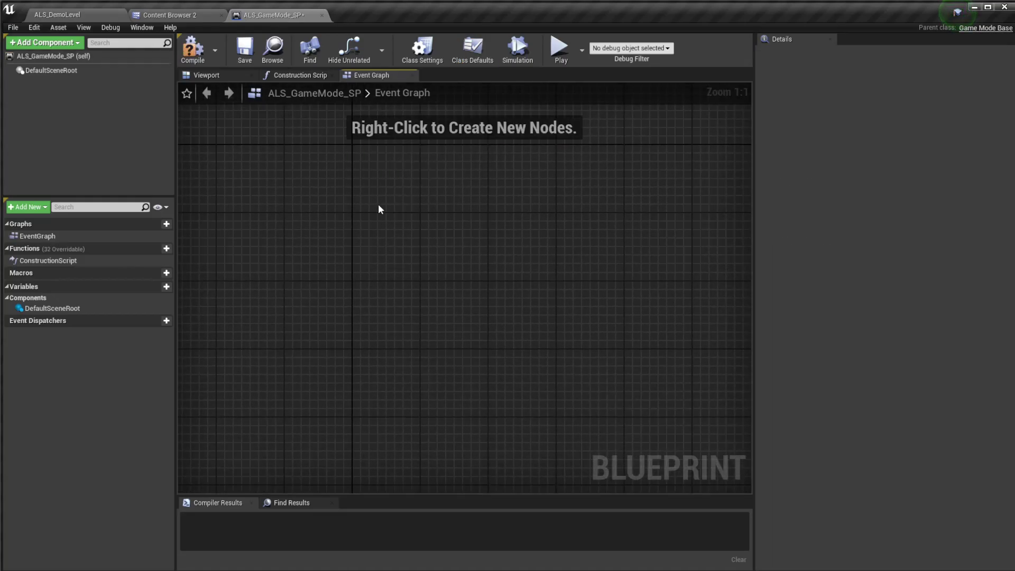
{"action": "right_click", "coordinate": [378, 205]}
{"action": "type", "text": "Add cust"}
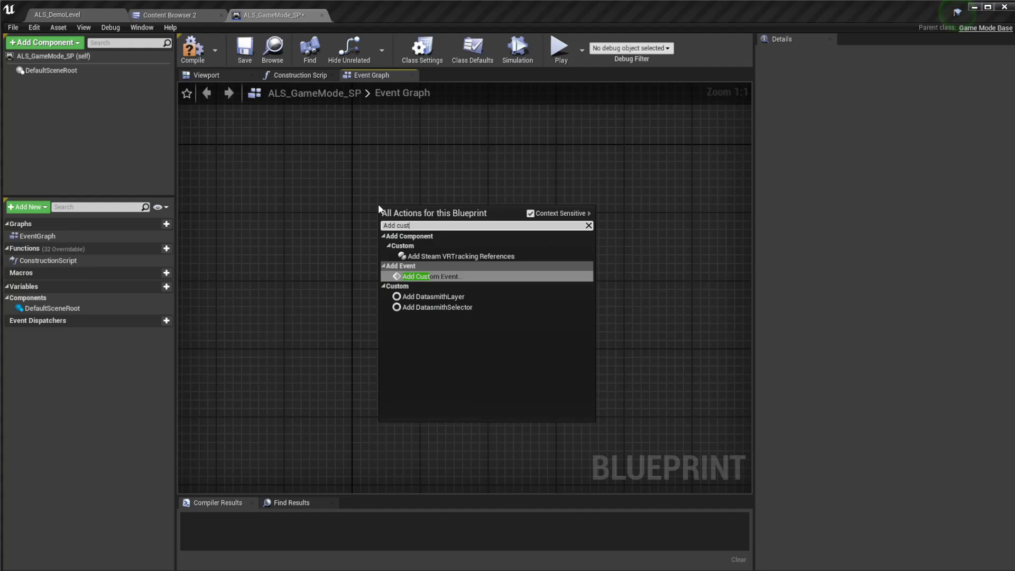
{"action": "key", "text": "Return"}
{"action": "type", "text": "Respawn_Player"}
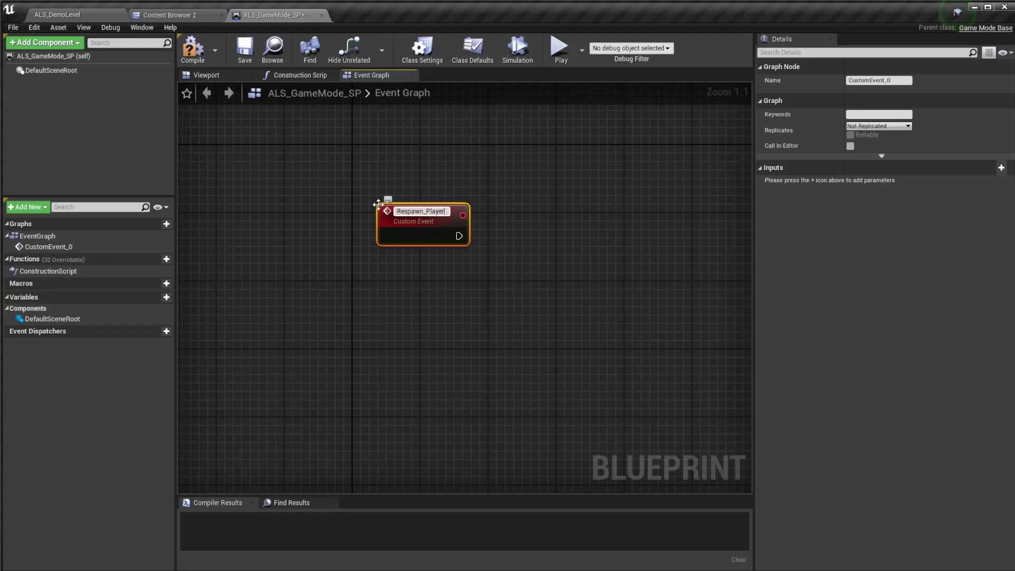
{"action": "key", "text": "Return"}
{"action": "left_click_drag", "start_coordinate": [379, 205], "coordinate": [353, 213]}
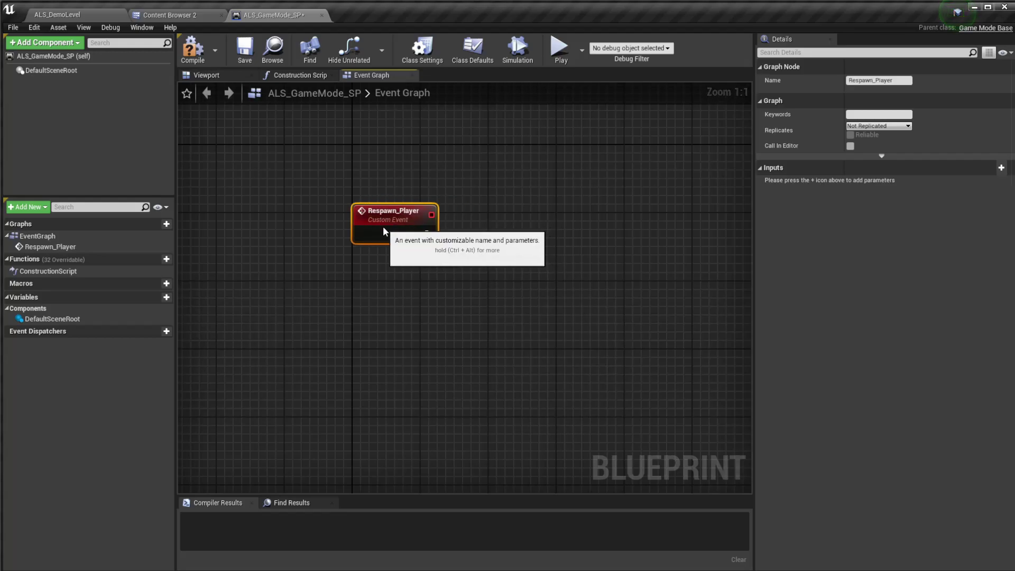
{"action": "left_click", "coordinate": [459, 299]}
{"action": "right_click_drag", "start_coordinate": [459, 300], "coordinate": [427, 290]}
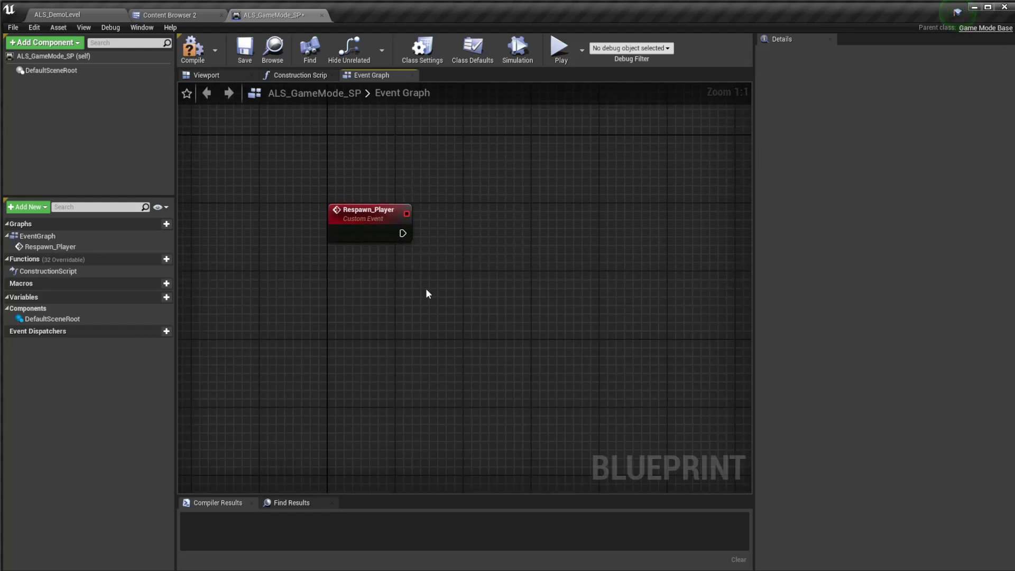
Add a Get Class node, then delete it as unwanted.
{"action": "right_click", "coordinate": [441, 258]}
{"action": "type", "text": "egt"}
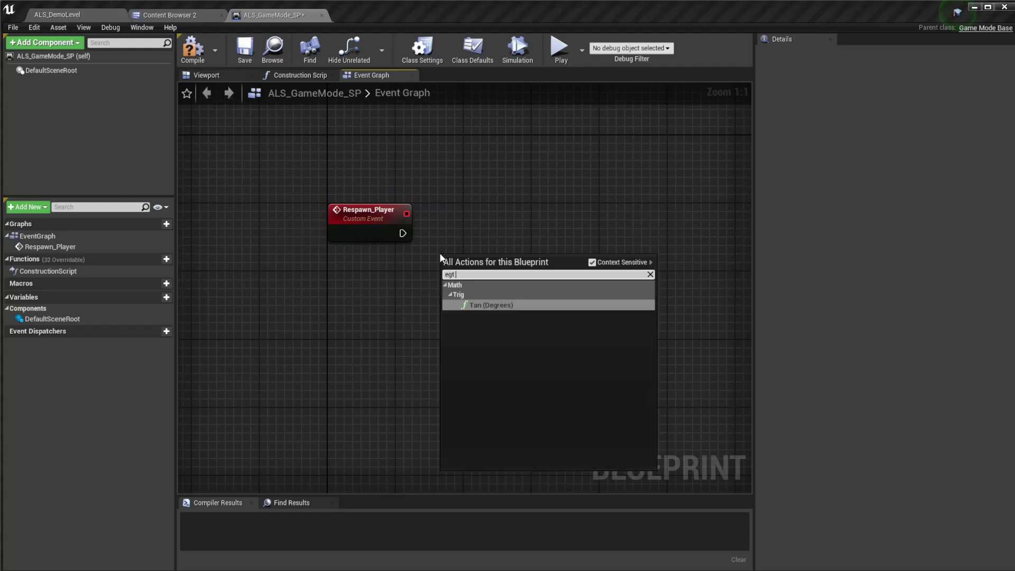
{"action": "key", "text": "BackSpace"}
{"action": "key", "text": "BackSpace"}
{"action": "type", "text": "get class"}
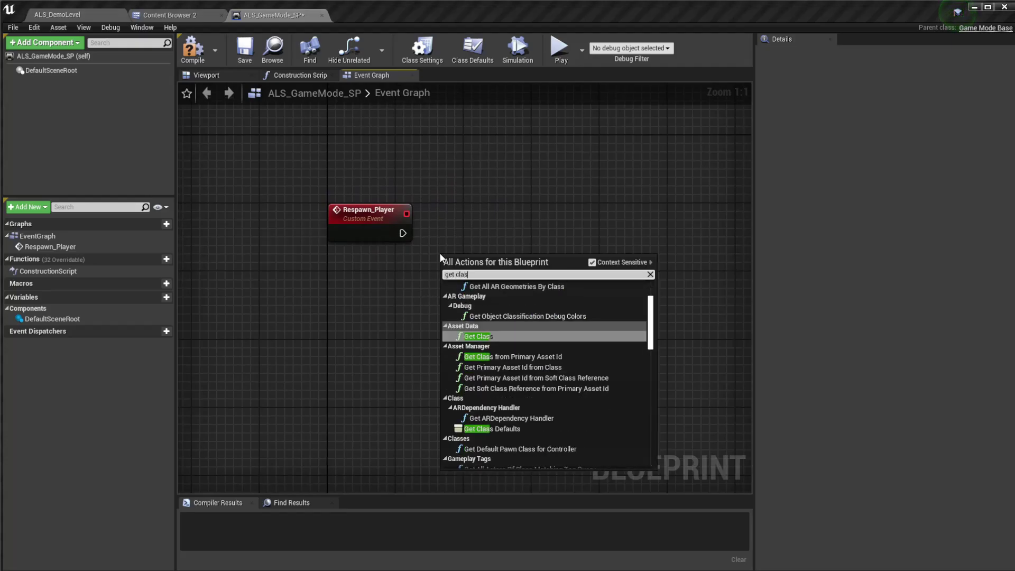
{"action": "key", "text": "Return"}
{"action": "key", "text": "Delete"}
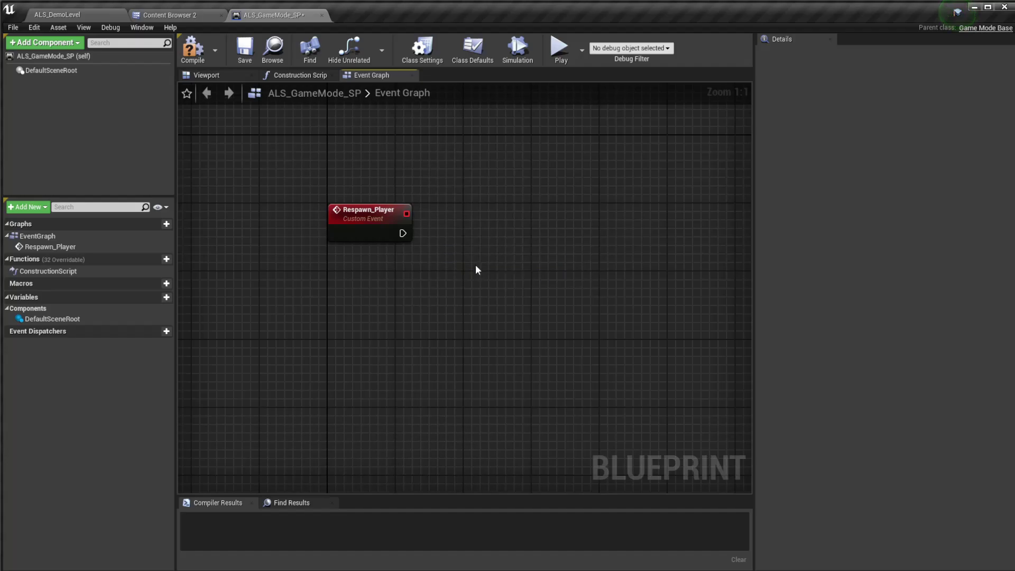
Add a Spawn Actor from Class node after Respawn_Player and position it to the right.
{"action": "left_click_drag", "start_coordinate": [403, 233], "coordinate": [437, 239]}
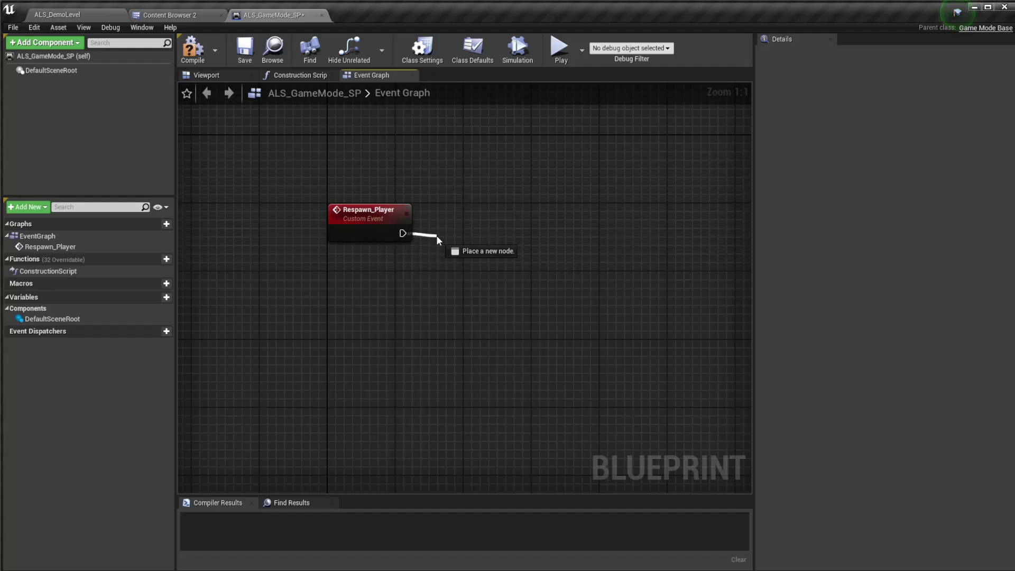
{"action": "type", "text": "spawn actor"}
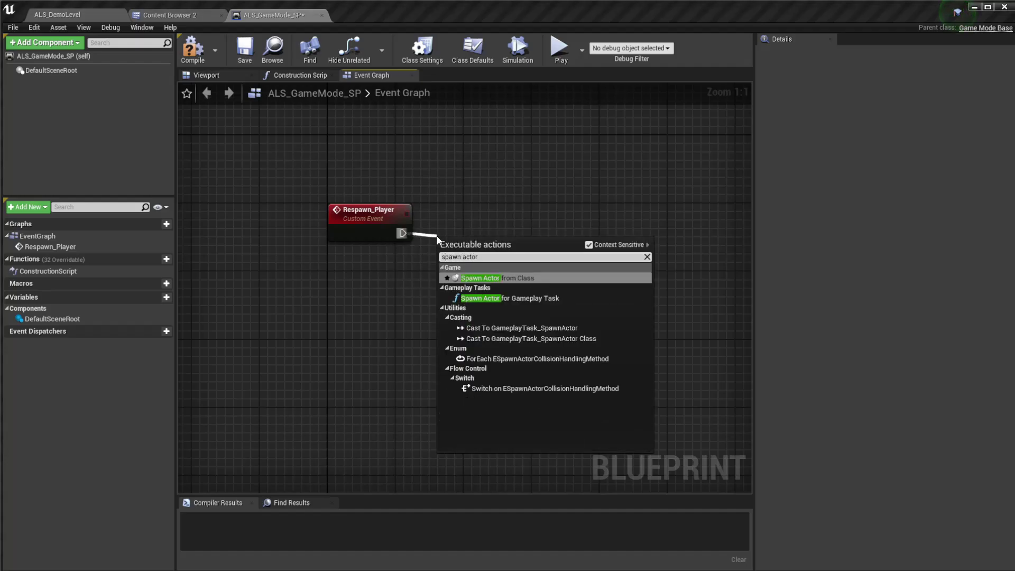
{"action": "key", "text": "Return"}
{"action": "mouse_move", "coordinate": [476, 246]}
{"action": "left_mouse_down"}
{"action": "mouse_move", "coordinate": [478, 228]}
{"action": "mouse_move", "coordinate": [520, 228]}
{"action": "mouse_move", "coordinate": [439, 257]}
{"action": "left_mouse_up"}
{"action": "left_click", "coordinate": [368, 212]}
{"action": "left_click", "coordinate": [465, 248]}
Try feeding Player State Class into the spawn class, then remove that node.
{"action": "type", "text": "get cla"}
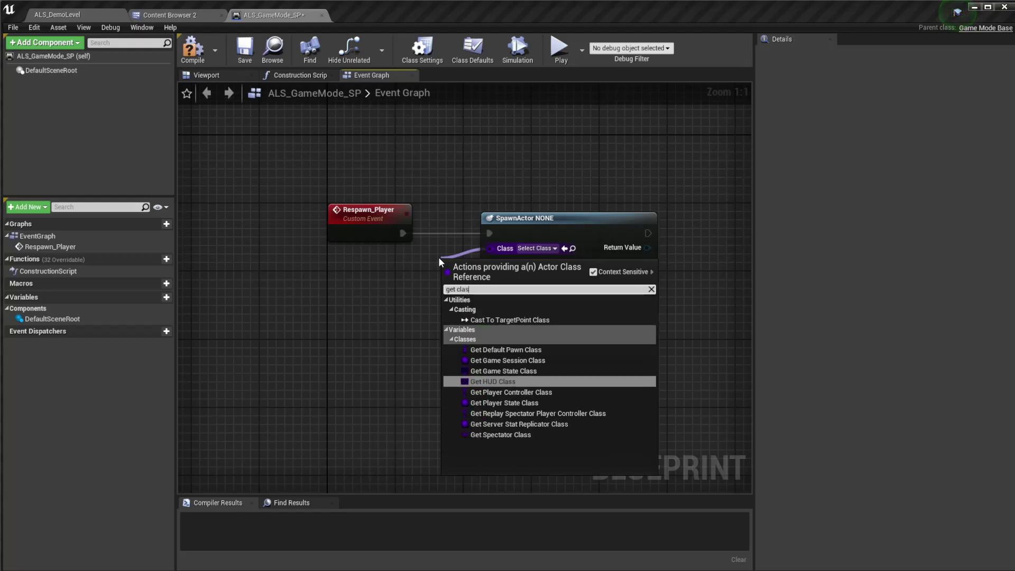
{"action": "type", "text": "s"}
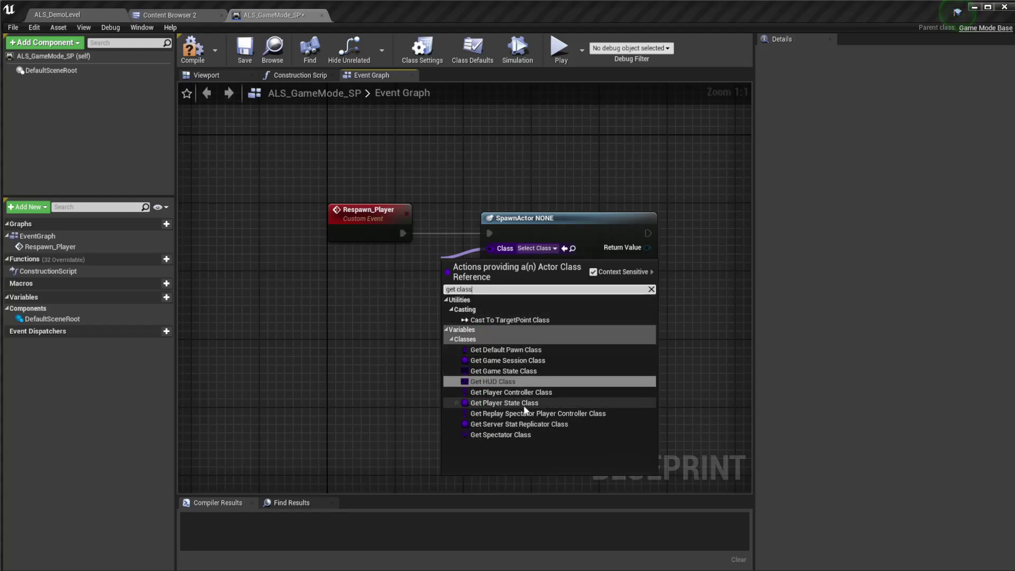
{"action": "left_click", "coordinate": [554, 405]}
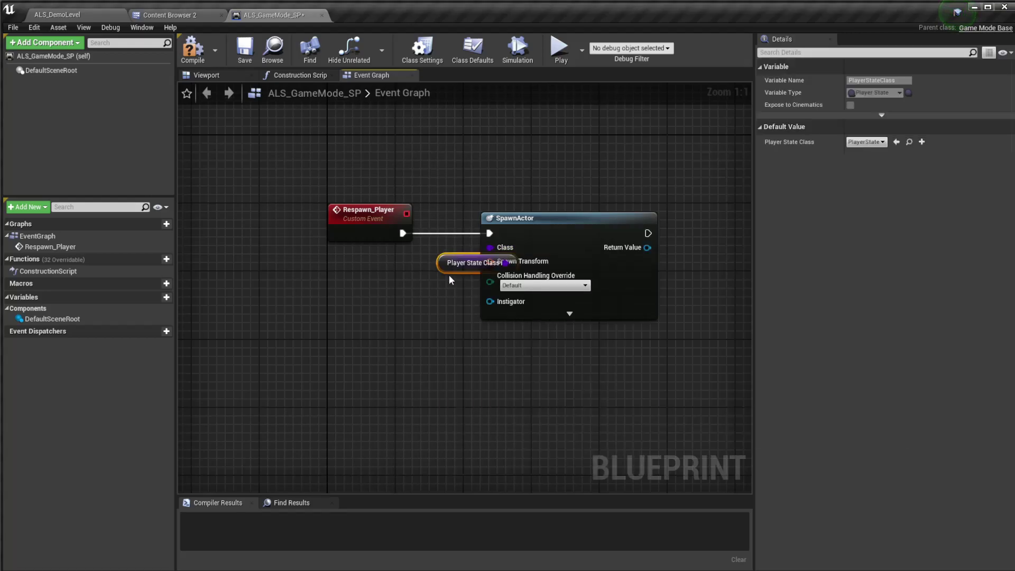
{"action": "key", "text": "Delete"}
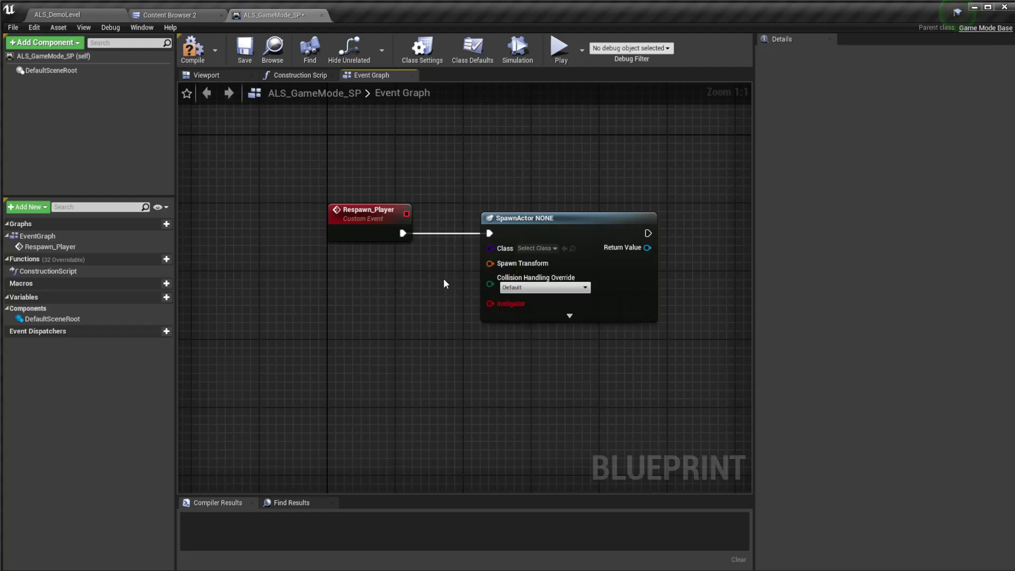
Add a Player input to Respawn_Player typed as ALS Anim Man Character BP, and compile.
{"action": "left_click", "coordinate": [349, 235]}
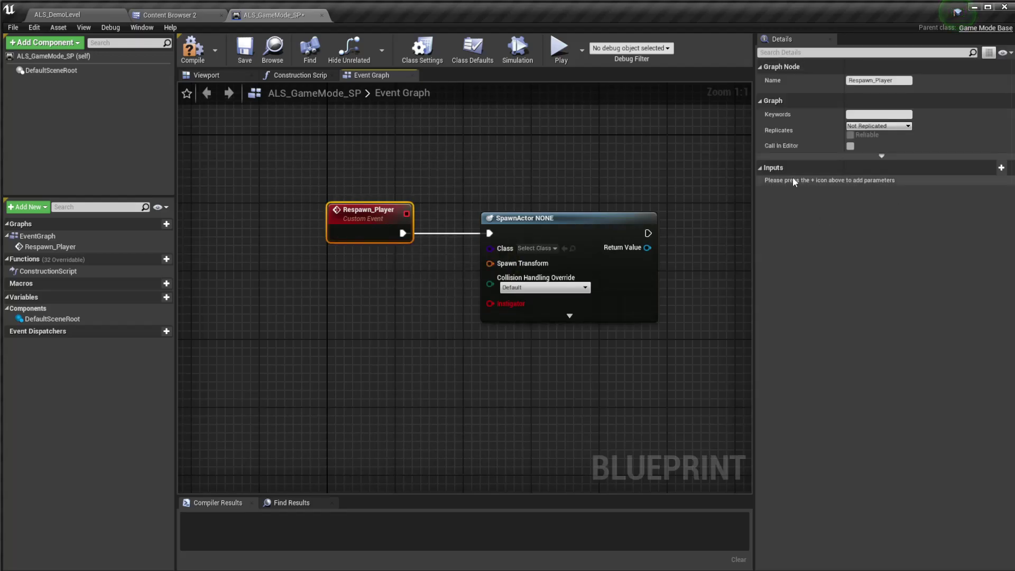
{"action": "left_click", "coordinate": [1001, 168]}
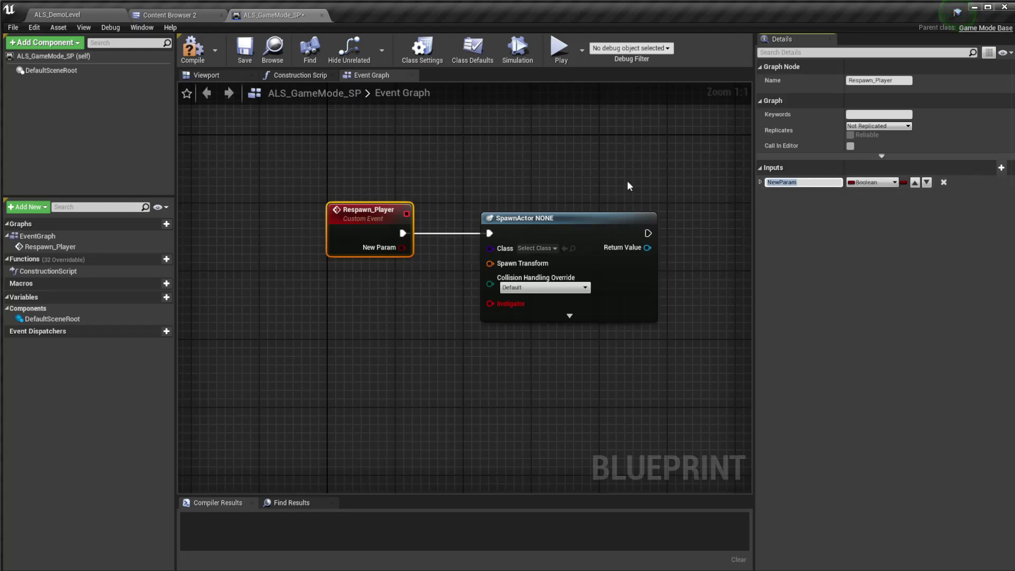
{"action": "type", "text": "Player"}
{"action": "key", "text": "Return"}
{"action": "left_click", "coordinate": [872, 184]}
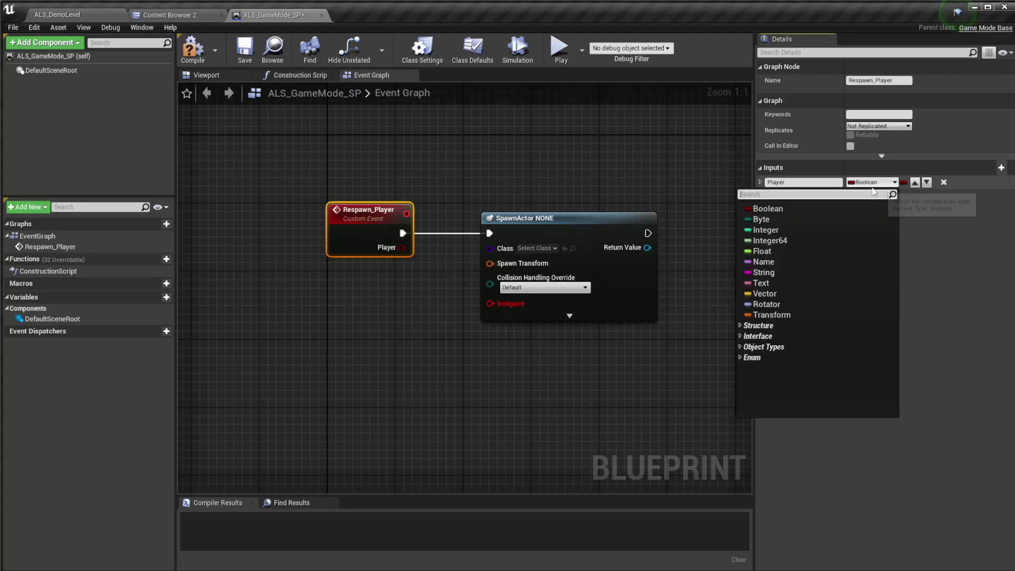
{"action": "type", "text": "als character"}
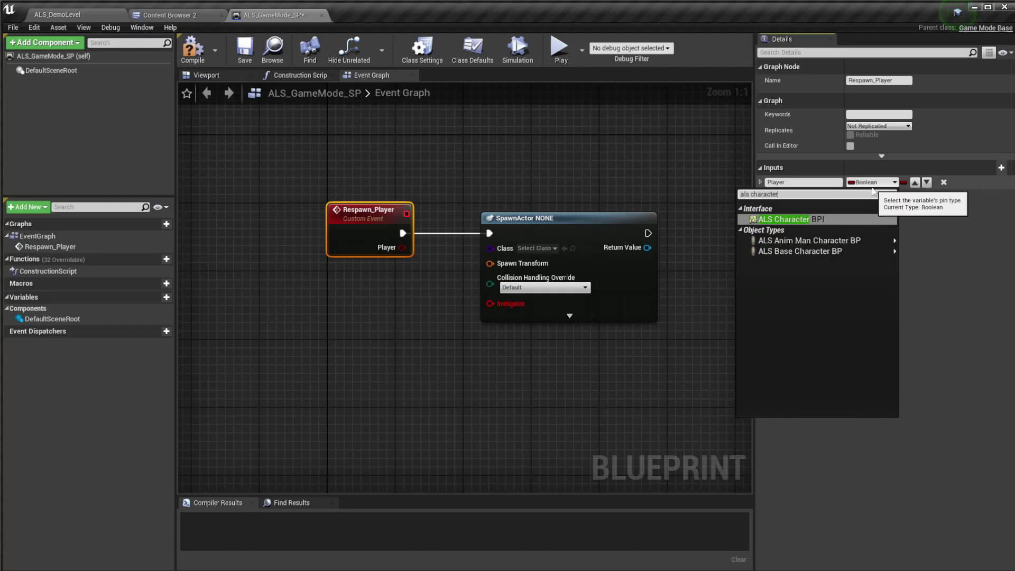
{"action": "mouse_move", "coordinate": [824, 247]}
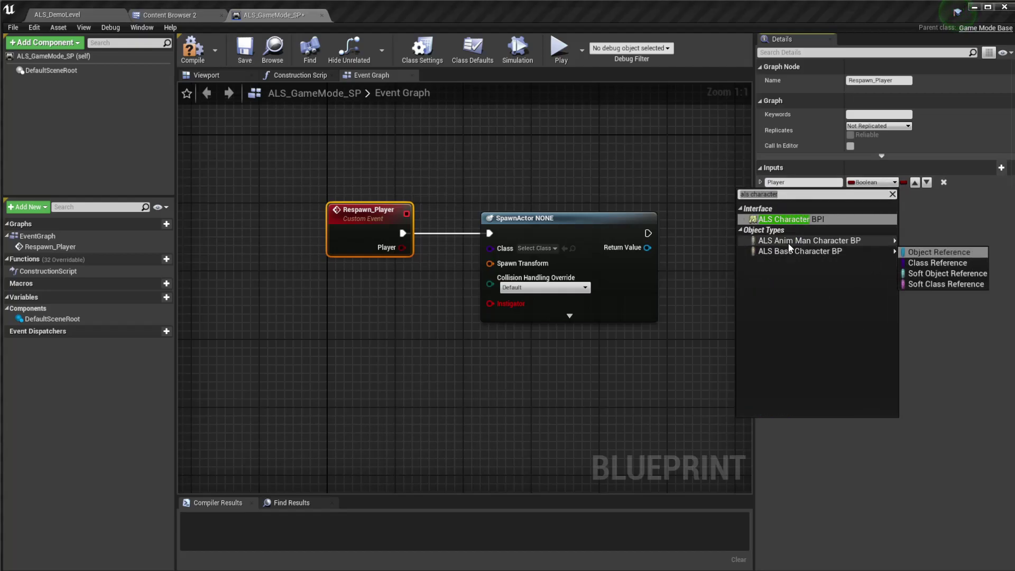
{"action": "left_click", "coordinate": [923, 241]}
{"action": "left_click", "coordinate": [192, 49]}
Recheck the Player input and set its type to ALS_AnimMan_CharacterBP Object Reference.
{"action": "left_click", "coordinate": [164, 14]}
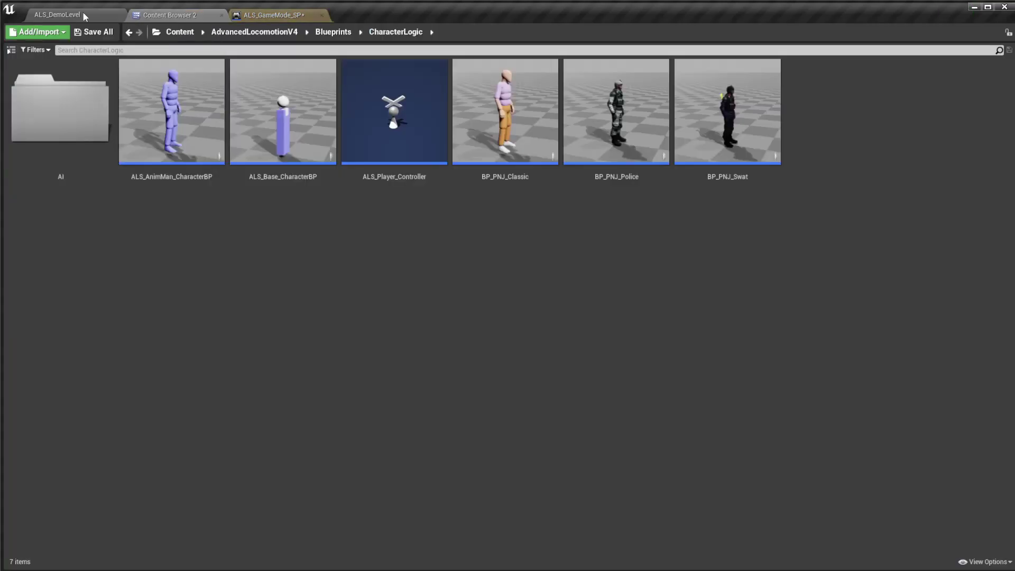
{"action": "left_click", "coordinate": [57, 14]}
{"action": "left_click", "coordinate": [164, 15]}
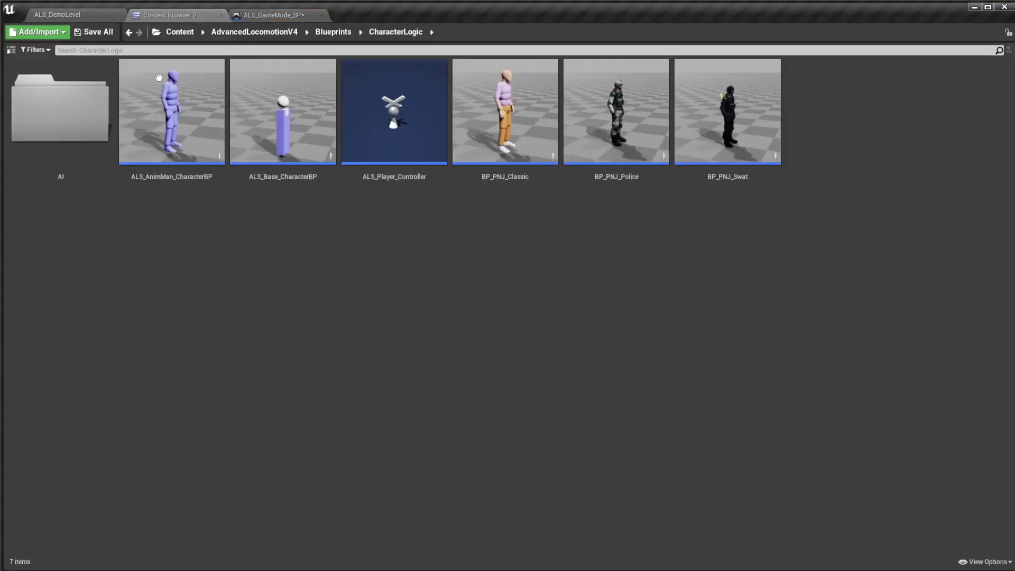
{"action": "left_click", "coordinate": [280, 227]}
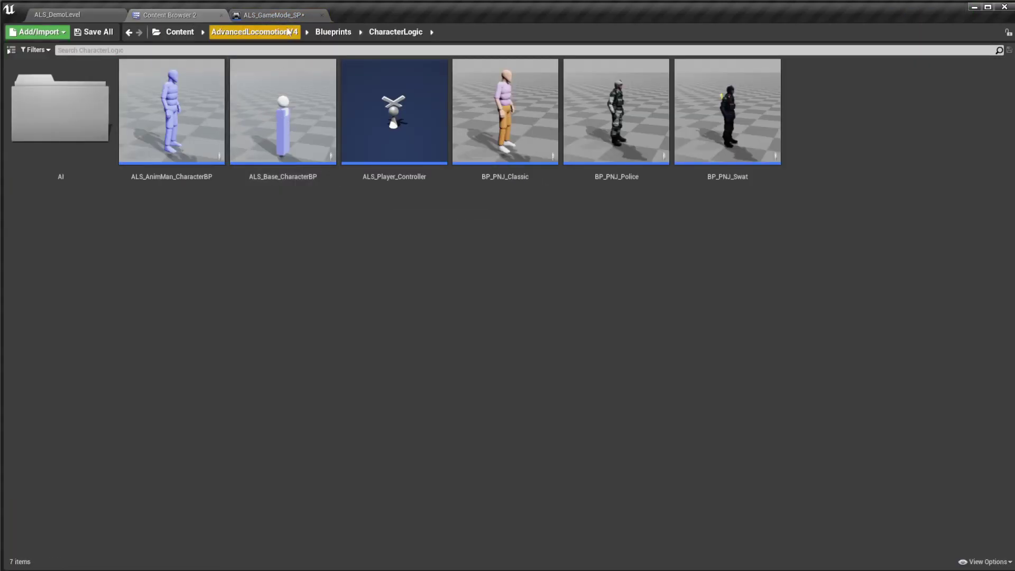
{"action": "left_click", "coordinate": [281, 14]}
{"action": "left_click", "coordinate": [368, 211]}
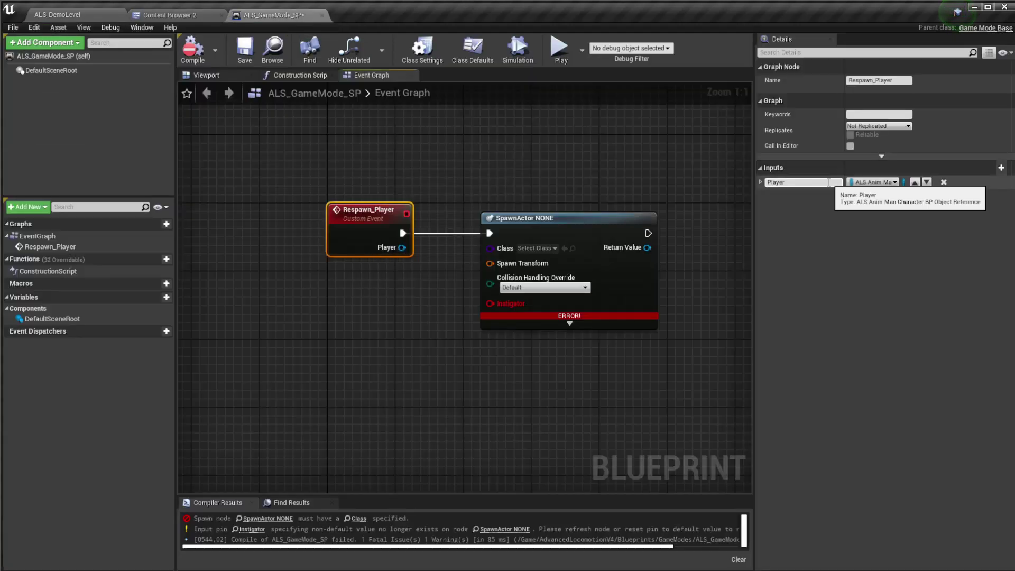
{"action": "left_click", "coordinate": [803, 182]}
{"action": "left_click", "coordinate": [875, 182]}
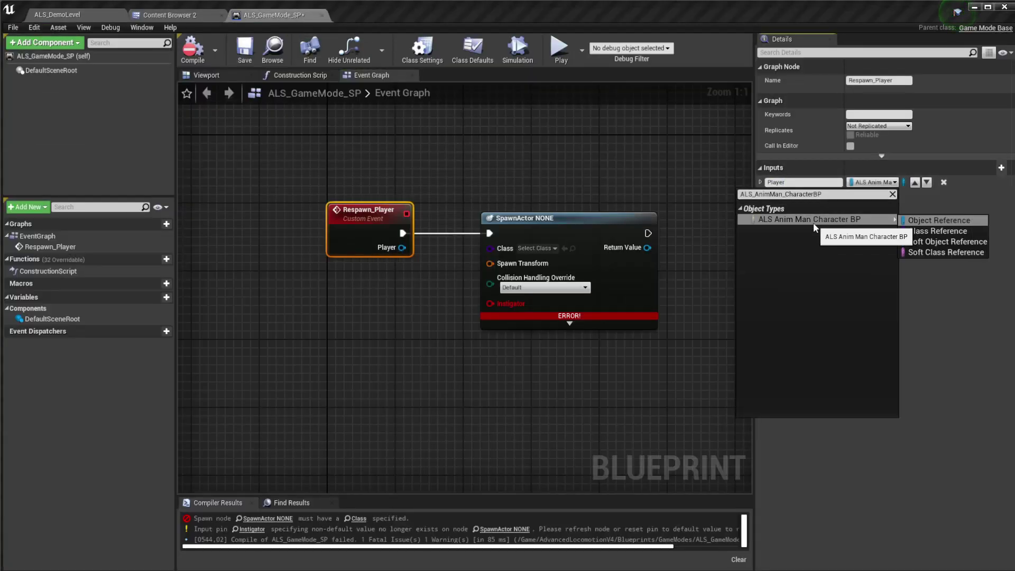
{"action": "left_click", "coordinate": [798, 222]}
{"action": "left_click", "coordinate": [473, 307]}
Wire Player through a GetClass node into SpawnActor's Class and arrange the nodes.
{"action": "left_click_drag", "start_coordinate": [402, 247], "coordinate": [433, 277]}
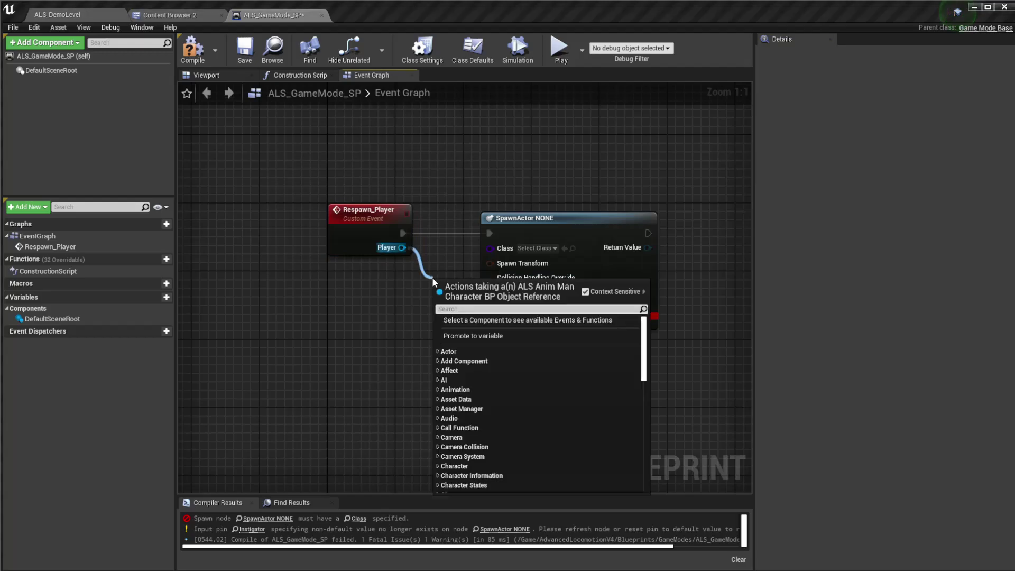
{"action": "type", "text": "get class"}
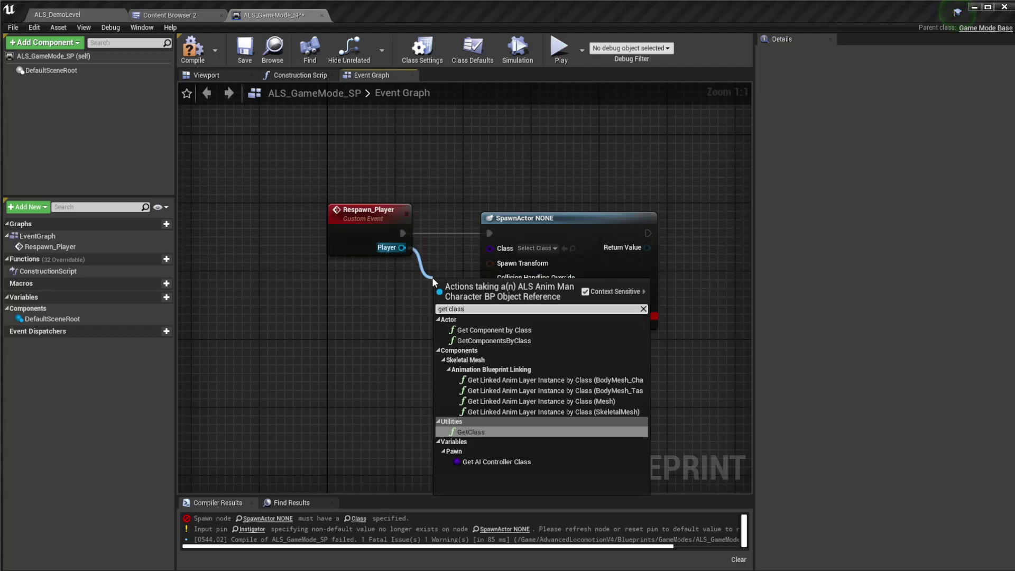
{"action": "key", "text": "Return"}
{"action": "left_click_drag", "start_coordinate": [511, 223], "coordinate": [579, 223]}
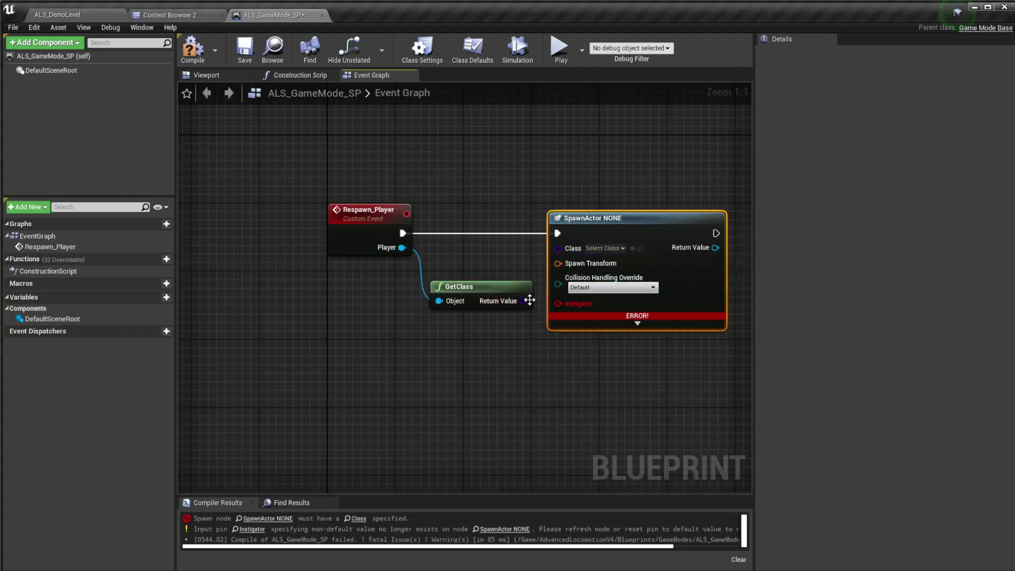
{"action": "left_click_drag", "start_coordinate": [523, 301], "coordinate": [558, 248]}
{"action": "left_click_drag", "start_coordinate": [518, 283], "coordinate": [518, 228]}
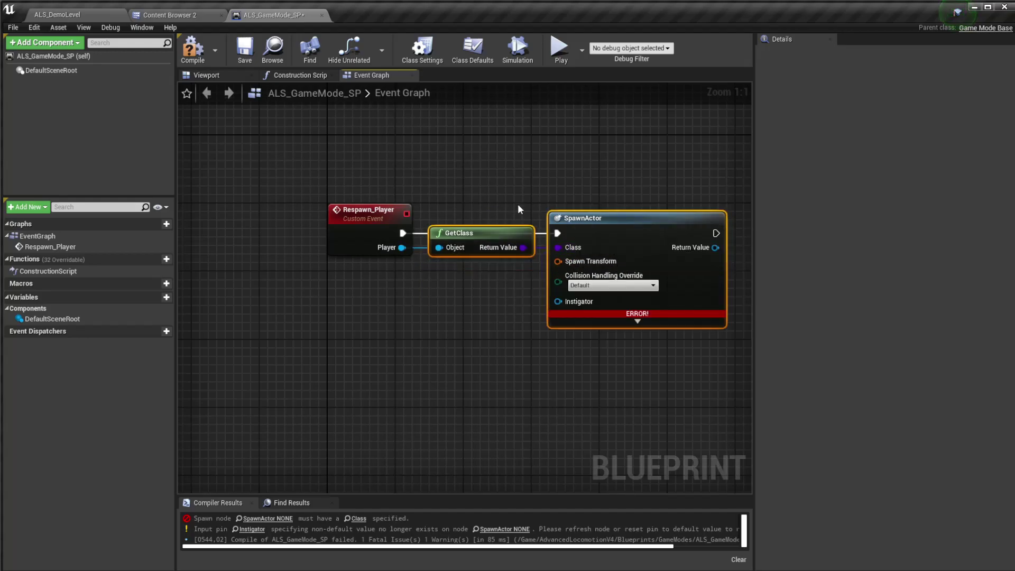
{"action": "right_click_drag", "start_coordinate": [519, 227], "coordinate": [388, 221]}
{"action": "left_click_drag", "start_coordinate": [358, 227], "coordinate": [358, 246]}
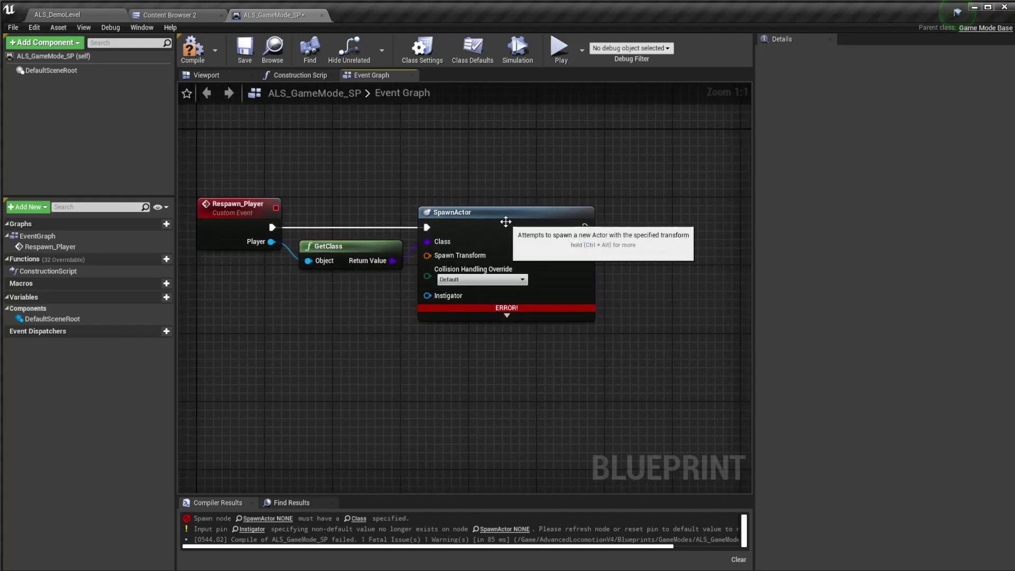
{"action": "right_click_drag", "start_coordinate": [370, 332], "coordinate": [471, 335]}
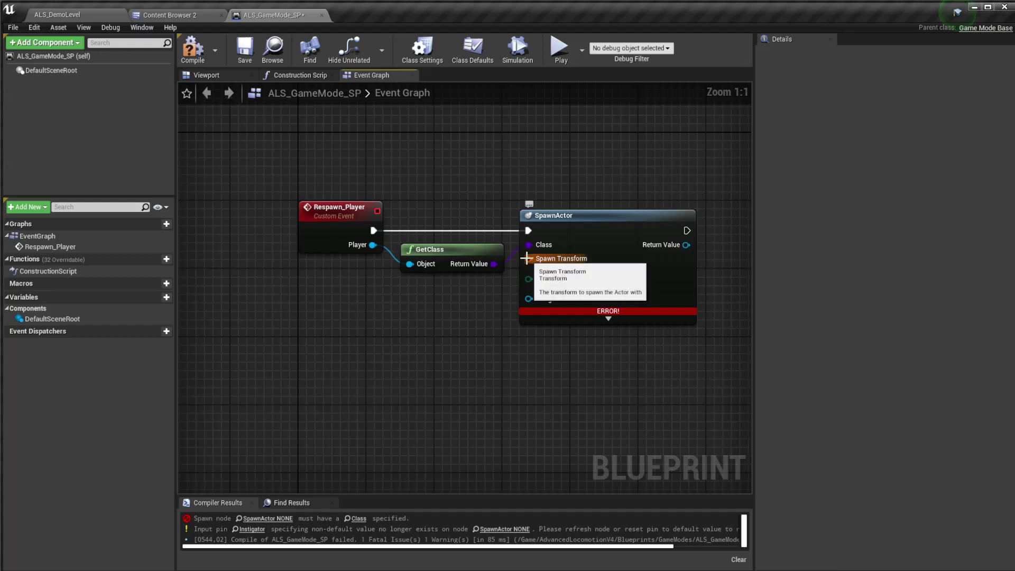
Compile the game mode blueprint and return to the demo level.
{"action": "left_click_drag", "start_coordinate": [526, 258], "coordinate": [604, 259]}
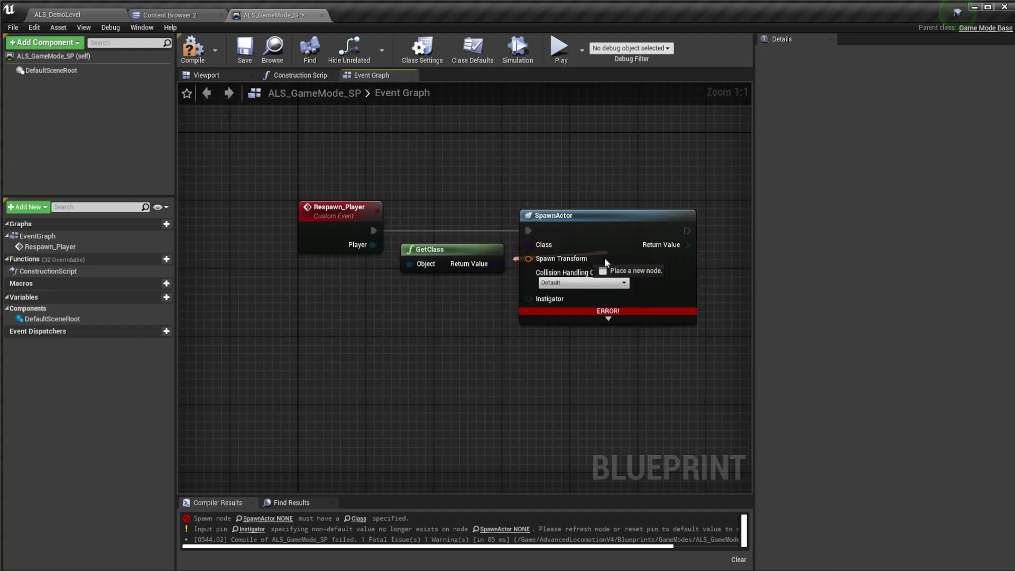
{"action": "left_click_drag", "start_coordinate": [460, 276], "coordinate": [527, 258]}
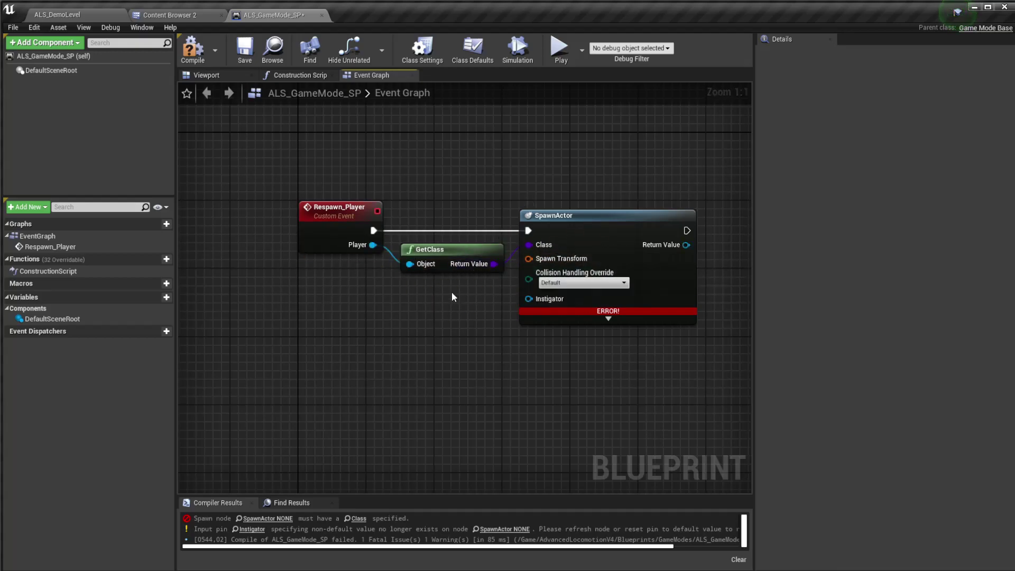
{"action": "left_click", "coordinate": [193, 48]}
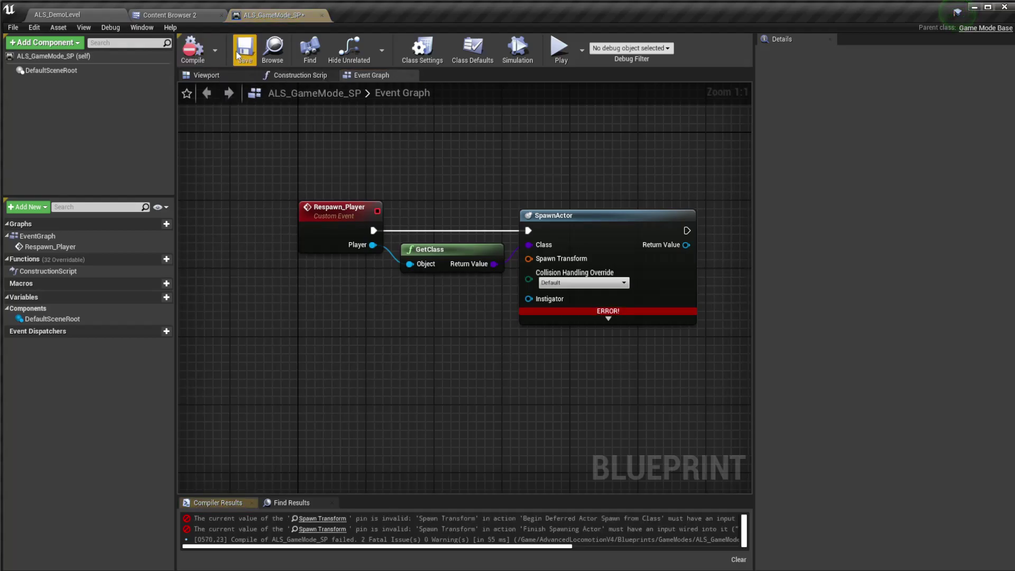
{"action": "left_click", "coordinate": [57, 14]}
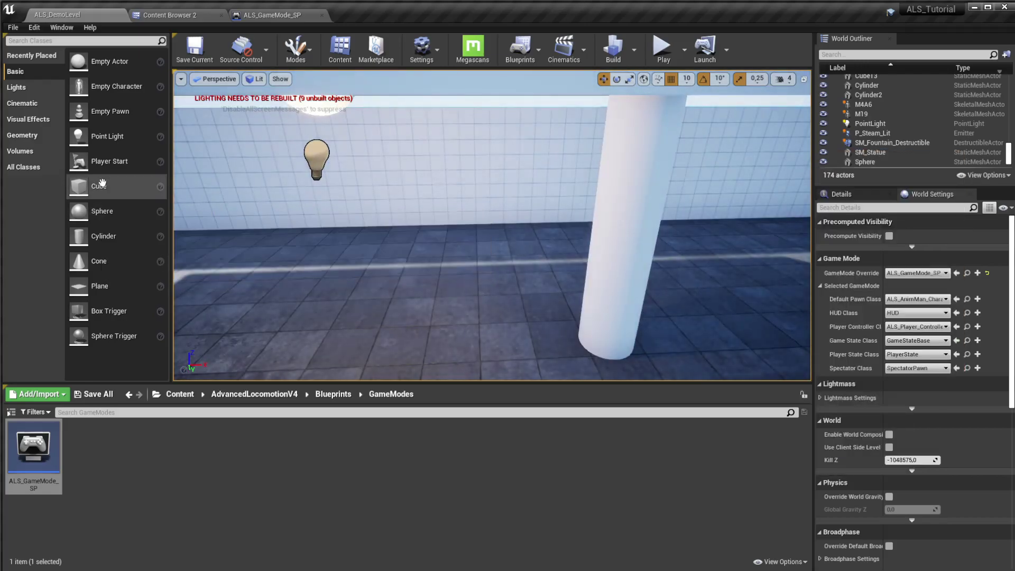
Place a cube raised to about 50 units, copy its location, then delete it.
{"action": "mouse_move", "coordinate": [79, 186]}
{"action": "left_mouse_down"}
{"action": "mouse_move", "coordinate": [312, 243]}
{"action": "mouse_move", "coordinate": [335, 276]}
{"action": "left_mouse_up"}
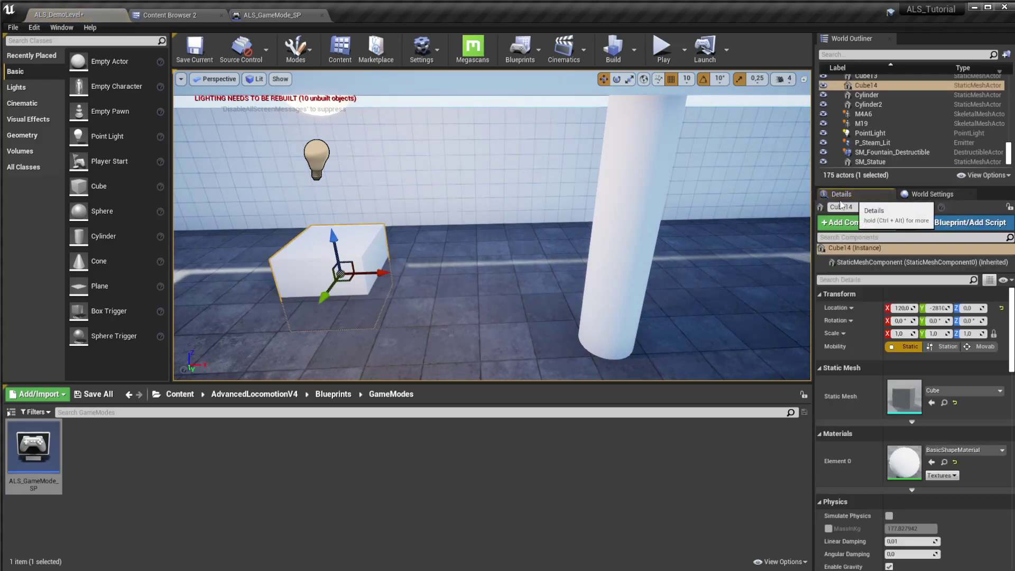
{"action": "left_click_drag", "start_coordinate": [470, 227], "coordinate": [465, 148]}
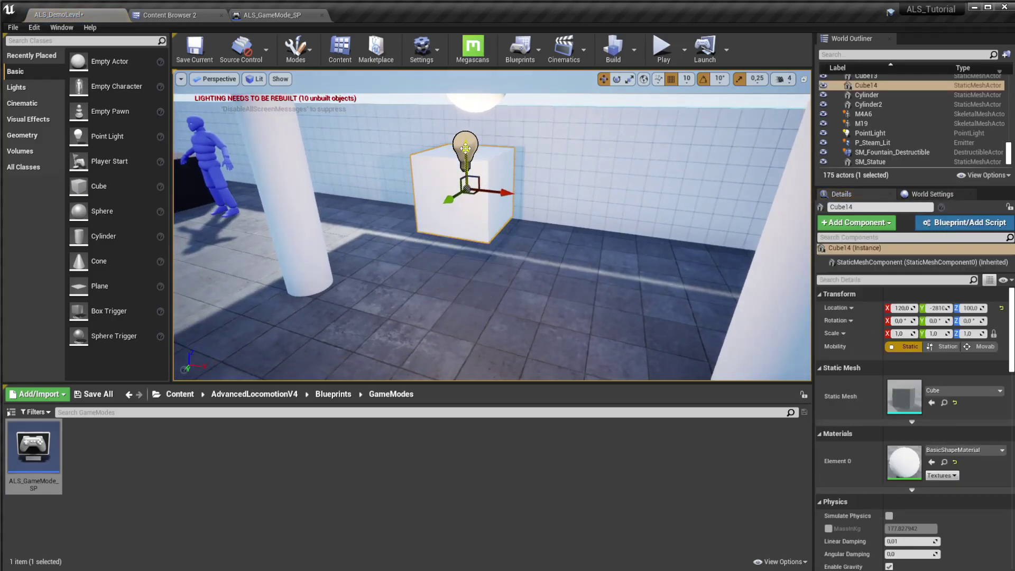
{"action": "right_click", "coordinate": [864, 308]}
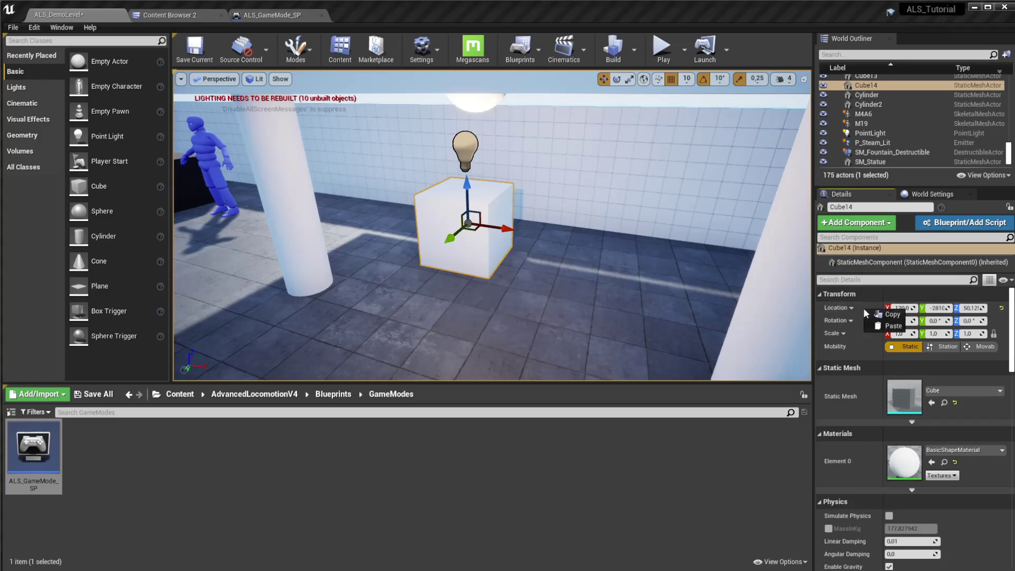
{"action": "left_click", "coordinate": [892, 315]}
{"action": "key", "text": "Delete"}
Promote SpawnActor's Spawn Transform to a Respawn_Loc variable and compile.
{"action": "left_click", "coordinate": [267, 14]}
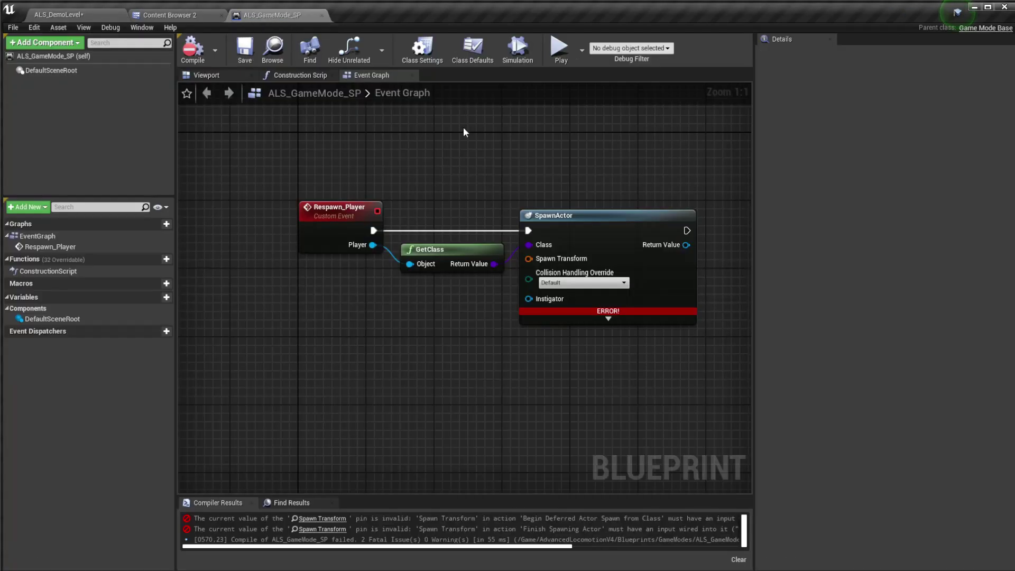
{"action": "right_click", "coordinate": [528, 258]}
{"action": "left_click", "coordinate": [550, 281]}
{"action": "type", "text": "Respawn_Lo"}
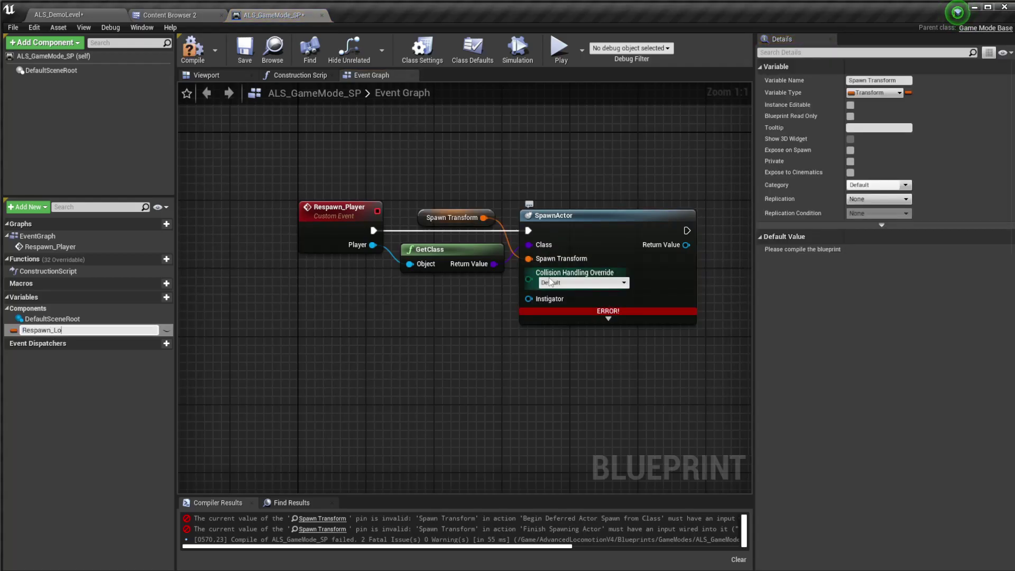
{"action": "type", "text": "c"}
{"action": "key", "text": "Return"}
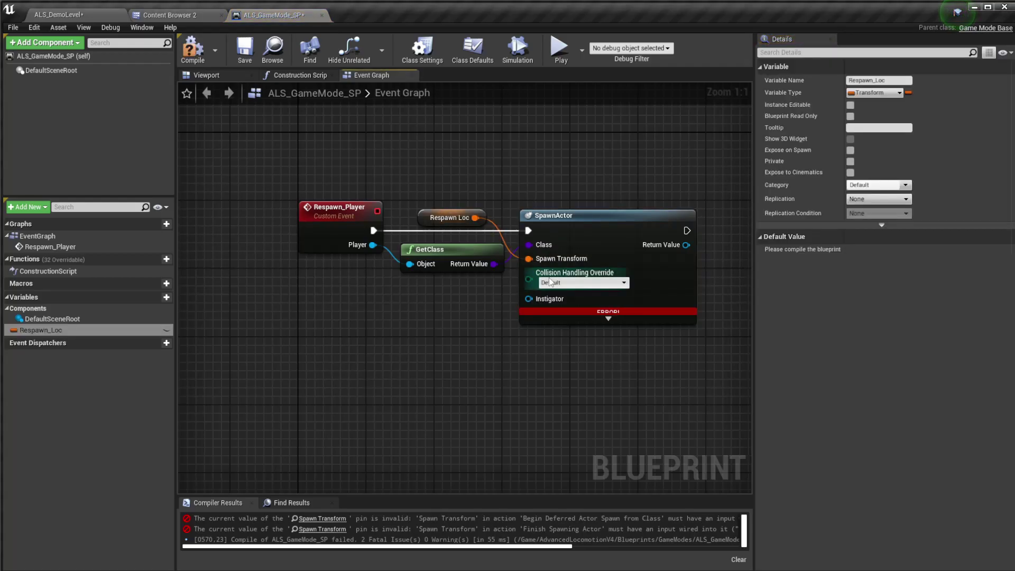
{"action": "left_click_drag", "start_coordinate": [426, 217], "coordinate": [434, 295]}
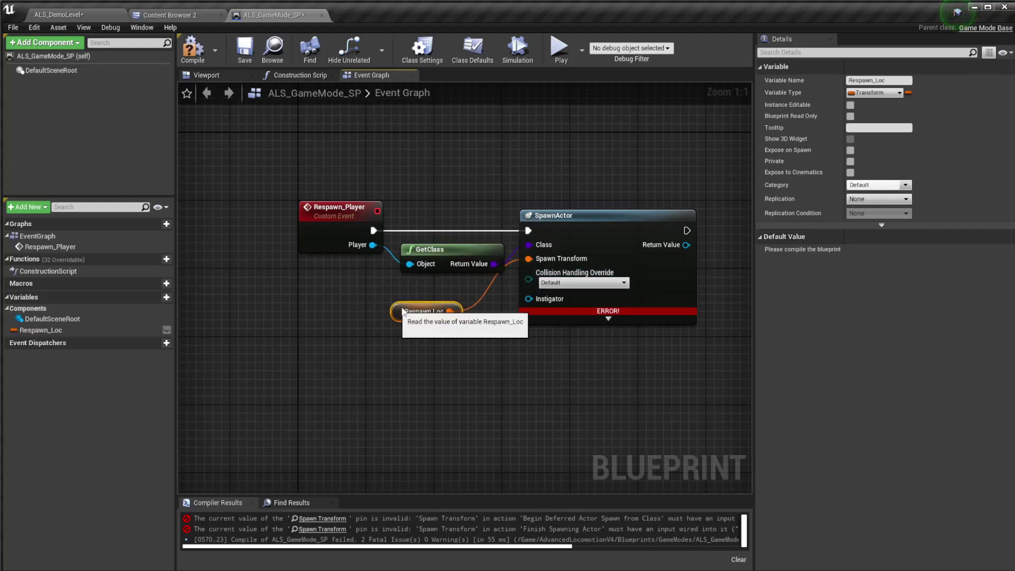
{"action": "left_click", "coordinate": [191, 51]}
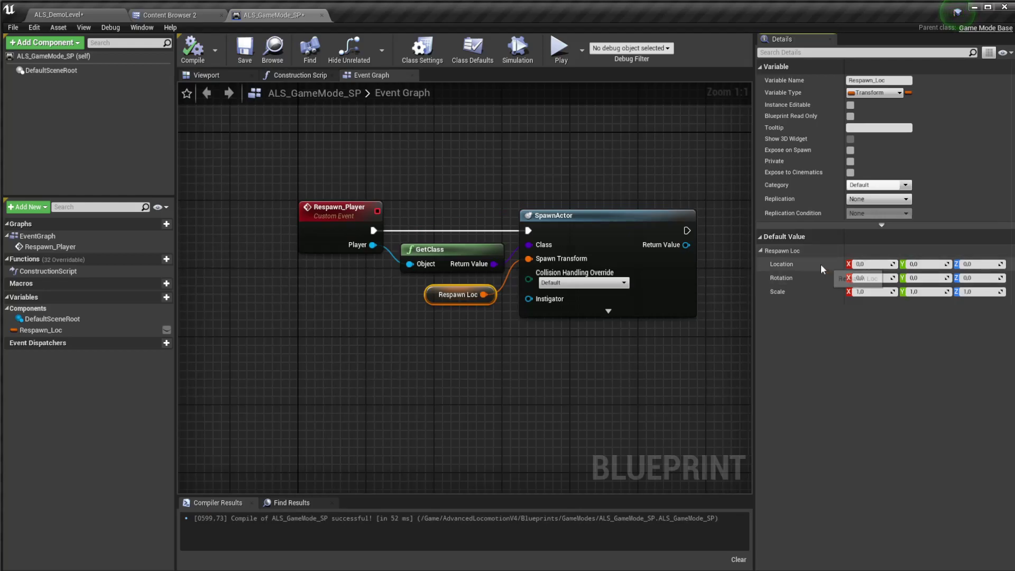
Paste the copied cube location (120, -2810, 50.125) as Respawn_Loc's default Location.
{"action": "right_click", "coordinate": [820, 264]}
{"action": "left_click", "coordinate": [828, 281]}
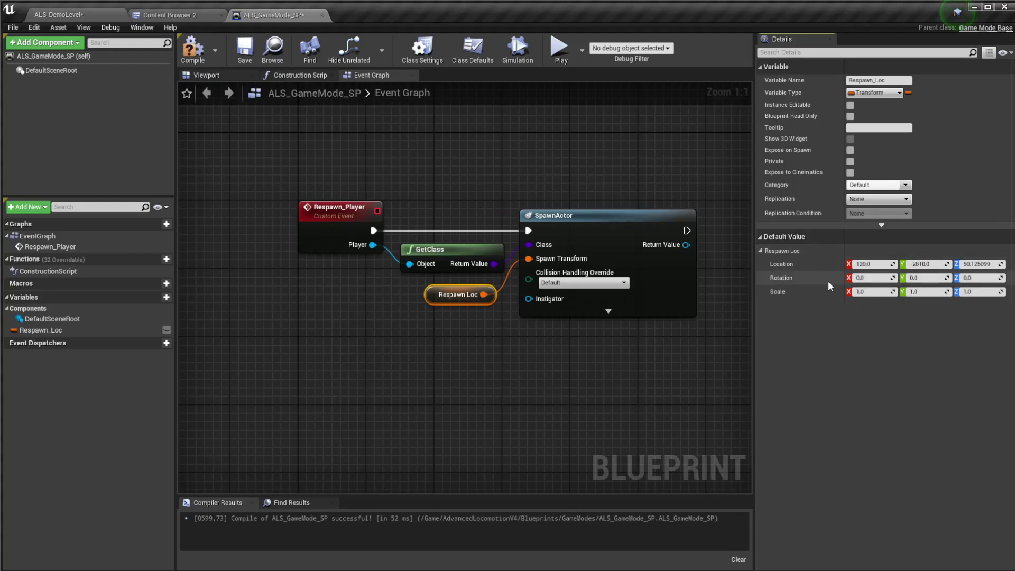
{"action": "left_click", "coordinate": [82, 14]}
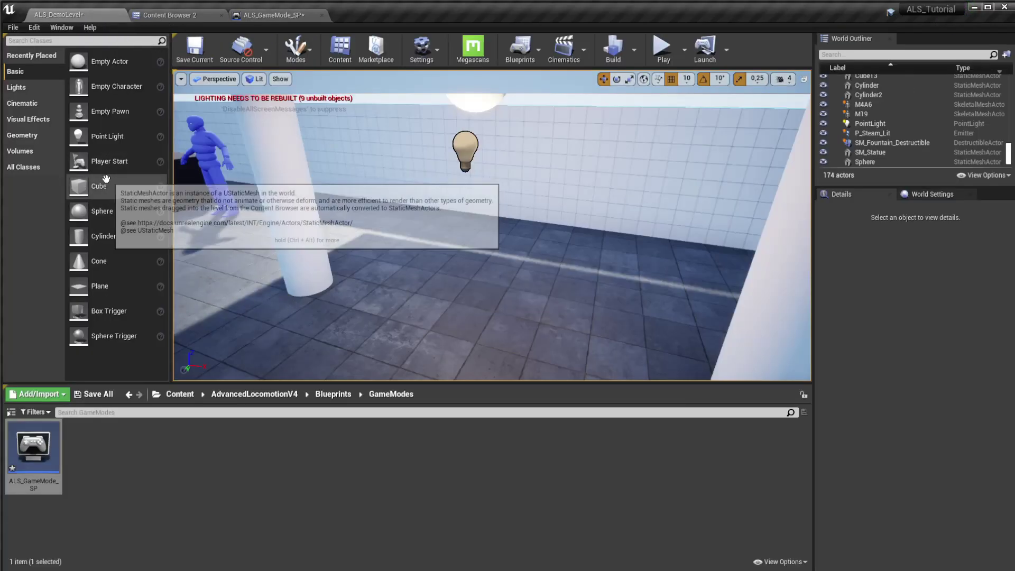
Place and delete a test cube, then recompile ALS_GameMode_SP.
{"action": "left_click_drag", "start_coordinate": [100, 186], "coordinate": [487, 264]}
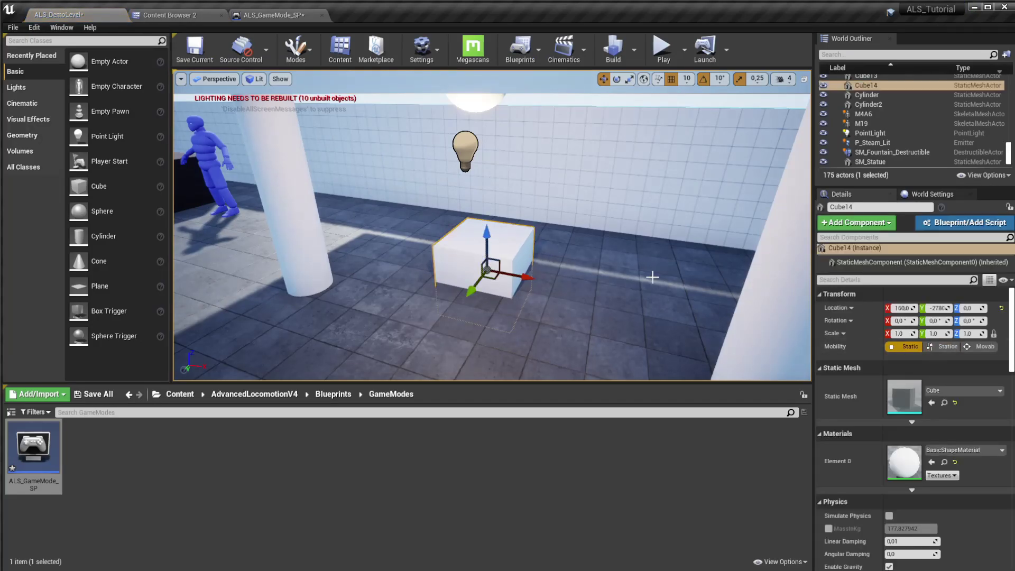
{"action": "key", "text": "Delete"}
{"action": "left_click", "coordinate": [252, 14]}
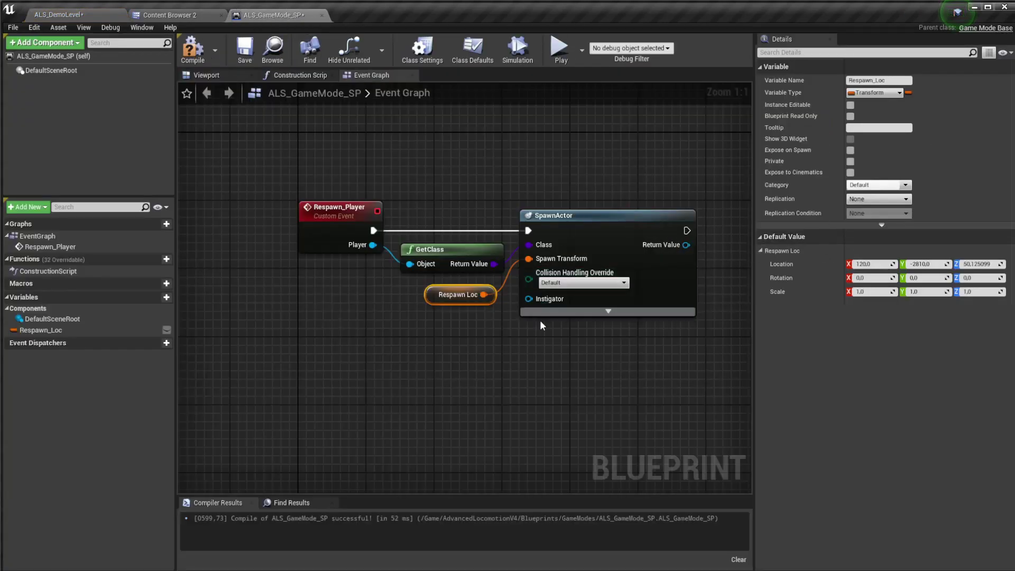
{"action": "left_click", "coordinate": [426, 177]}
{"action": "left_click", "coordinate": [192, 50]}
Save the blueprint and add a Possess node after SpawnActor.
{"action": "left_click", "coordinate": [245, 50]}
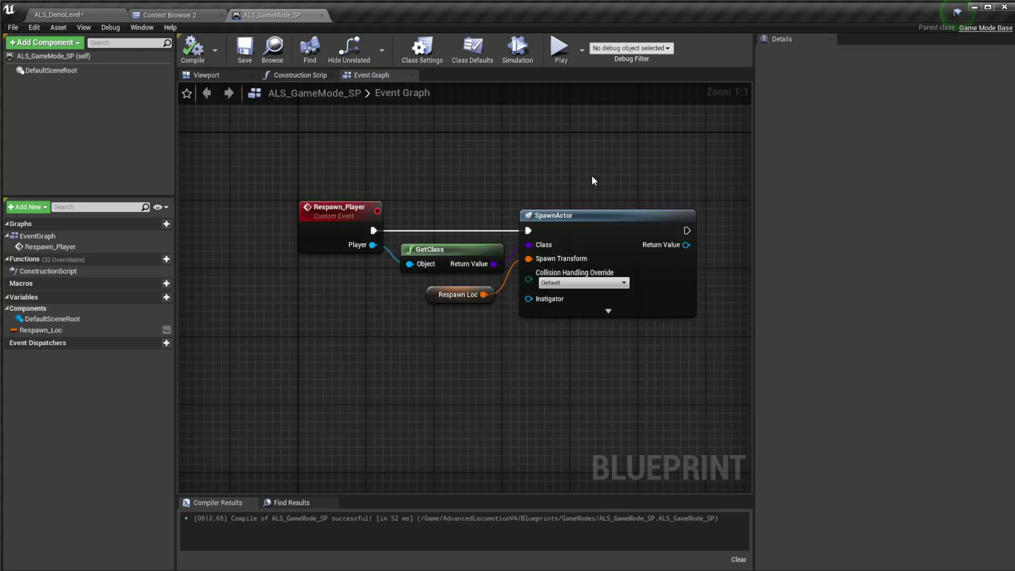
{"action": "right_click_drag", "start_coordinate": [591, 176], "coordinate": [469, 207]}
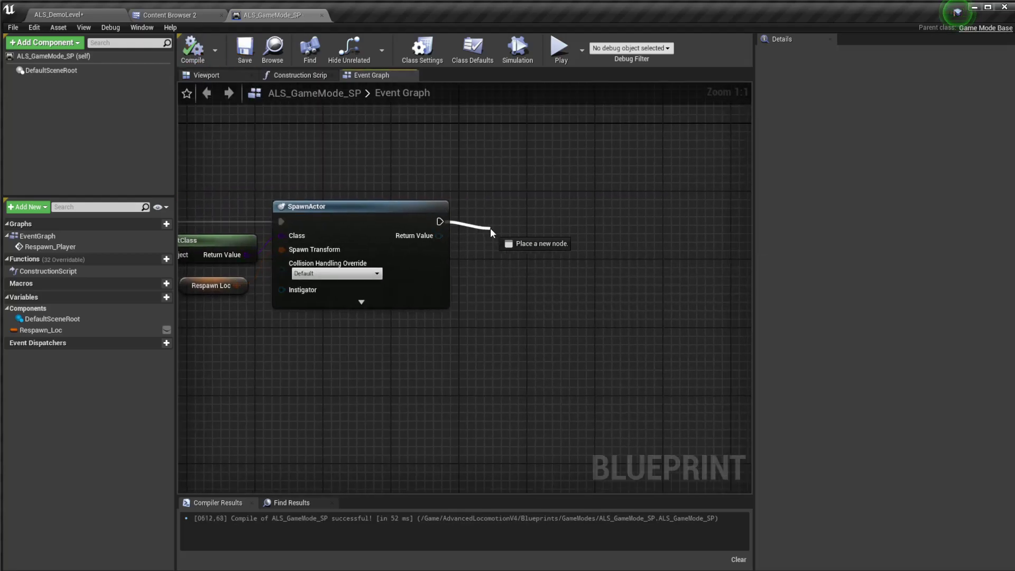
{"action": "left_click_drag", "start_coordinate": [440, 220], "coordinate": [490, 227]}
{"action": "type", "text": "poss"}
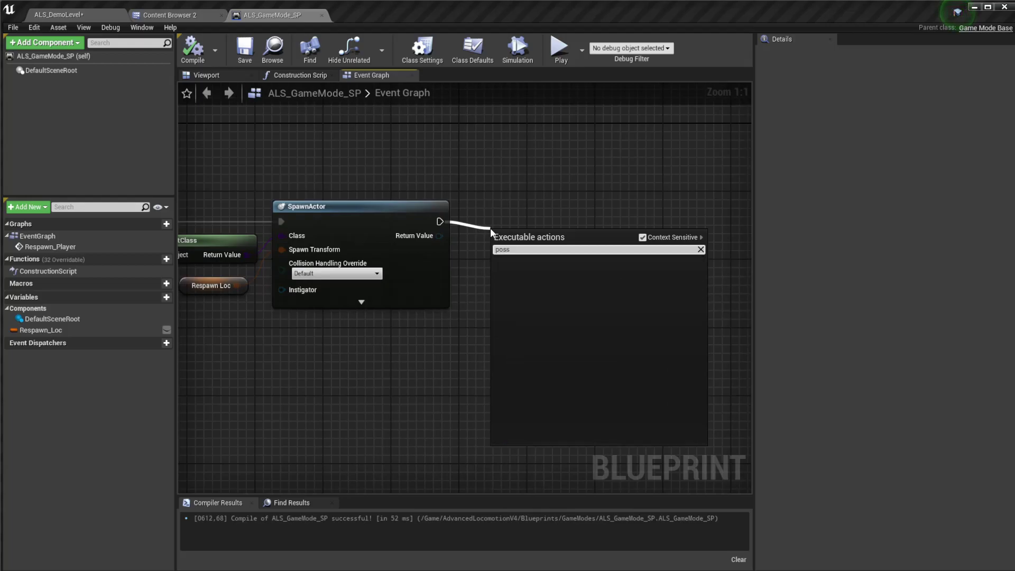
{"action": "type", "text": "e"}
{"action": "left_click", "coordinate": [642, 237]}
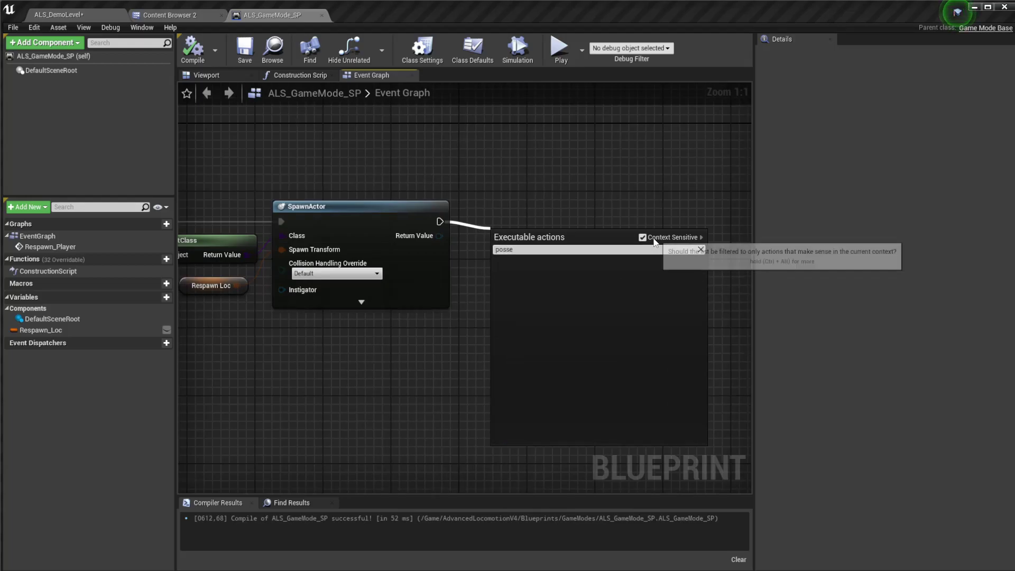
{"action": "key", "text": "Return"}
{"action": "right_click", "coordinate": [531, 166]}
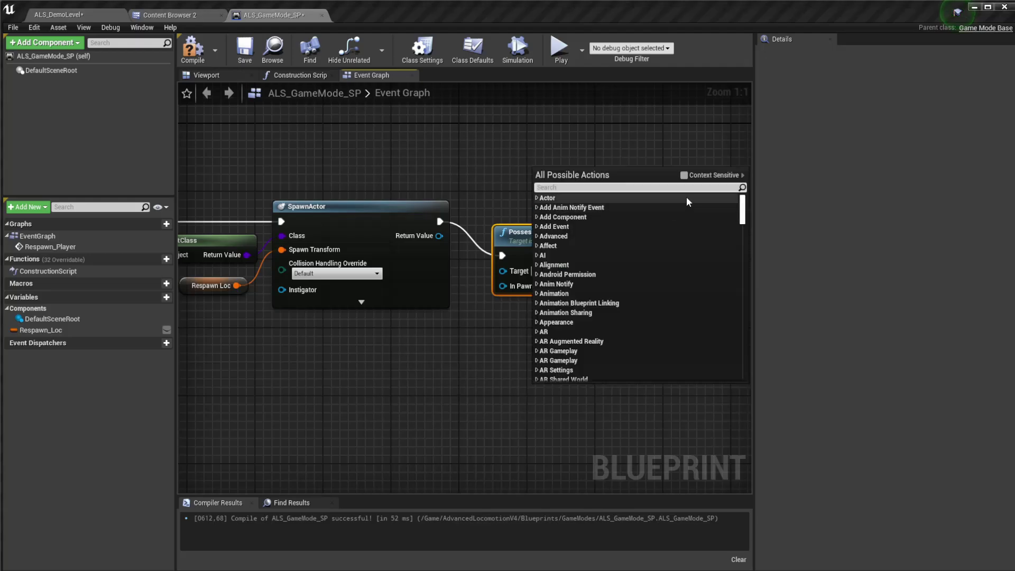
{"action": "left_click", "coordinate": [701, 178]}
{"action": "left_click", "coordinate": [617, 155]}
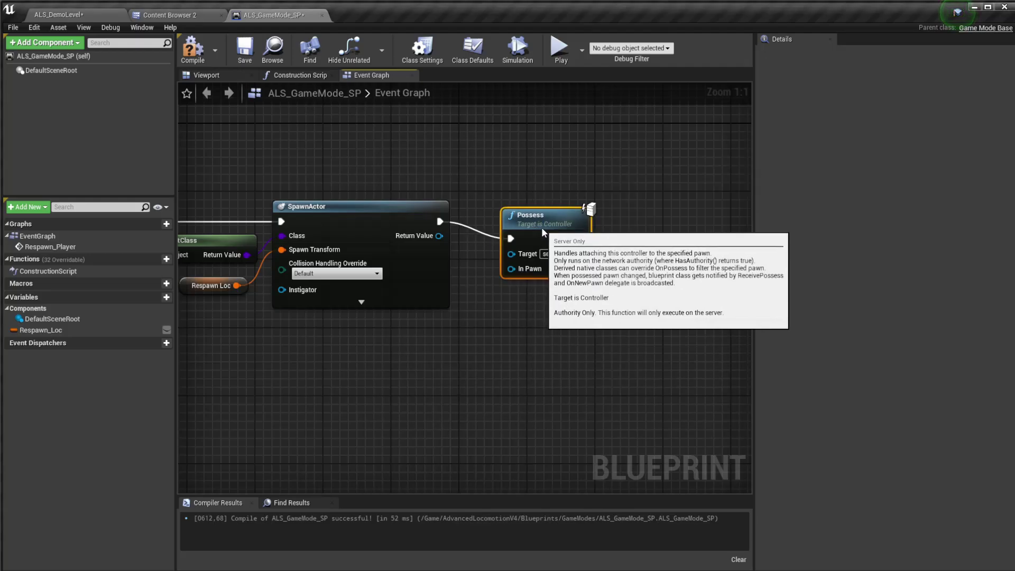
Straighten the execution wire between SpawnActor and Possess.
{"action": "left_click_drag", "start_coordinate": [455, 182], "coordinate": [472, 213]}
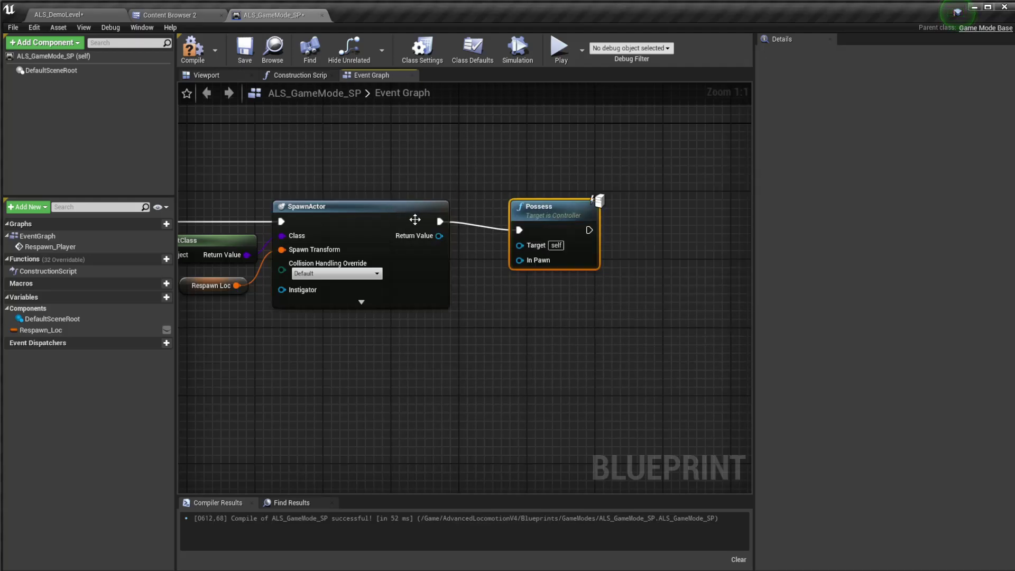
{"action": "key", "text": "q"}
{"action": "left_click", "coordinate": [464, 175]}
{"action": "right_click_drag", "start_coordinate": [463, 176], "coordinate": [545, 183]}
{"action": "right_click_drag", "start_coordinate": [405, 199], "coordinate": [308, 205]}
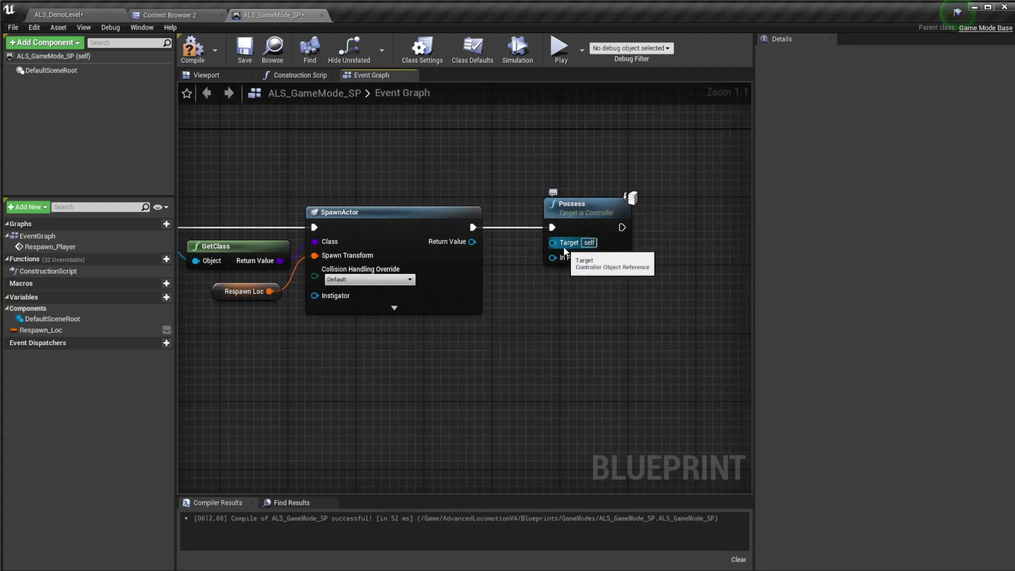
Feed SpawnActor's Return Value into Possess's In Pawn and Get Player Controller into Target, beneath SpawnActor.
{"action": "left_click_drag", "start_coordinate": [552, 257], "coordinate": [472, 242]}
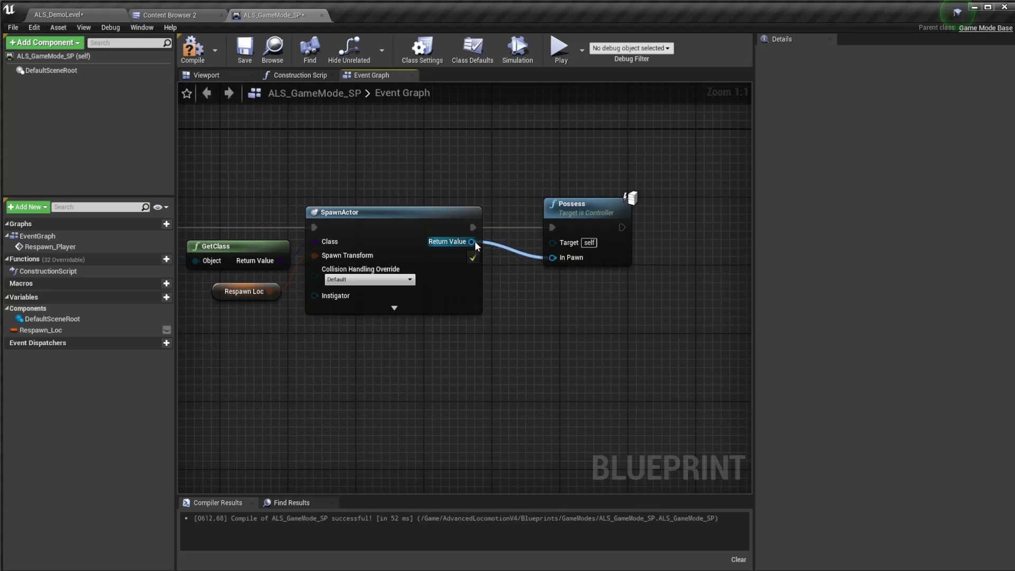
{"action": "right_click_drag", "start_coordinate": [546, 301], "coordinate": [537, 266]}
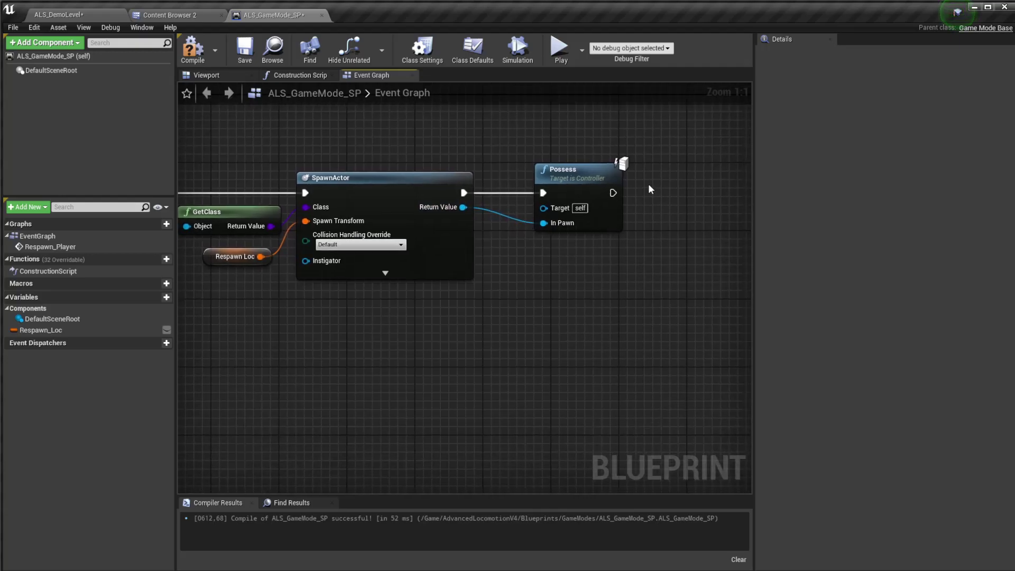
{"action": "left_click_drag", "start_coordinate": [543, 208], "coordinate": [484, 265]}
{"action": "type", "text": "get player"}
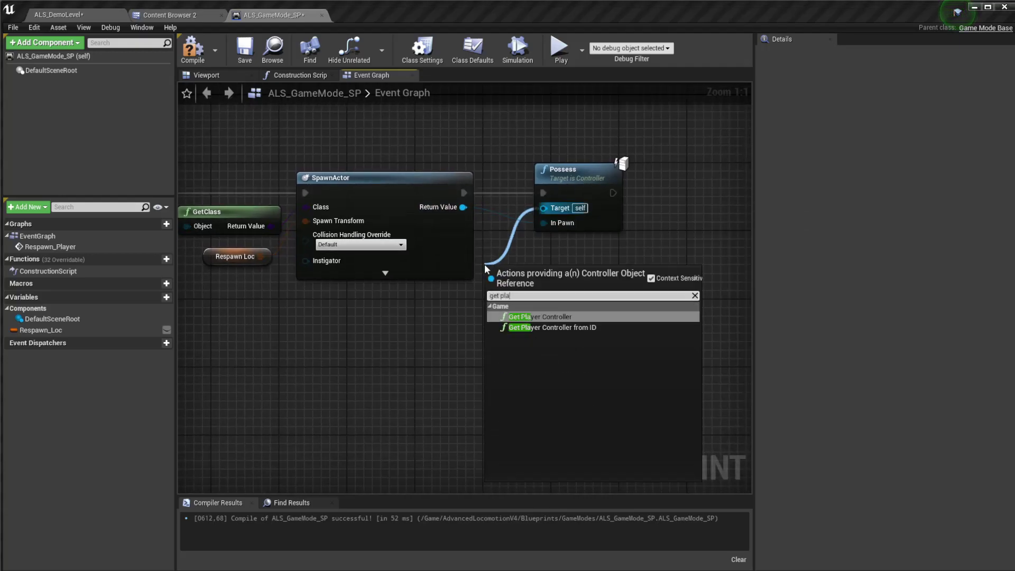
{"action": "key", "text": "Return"}
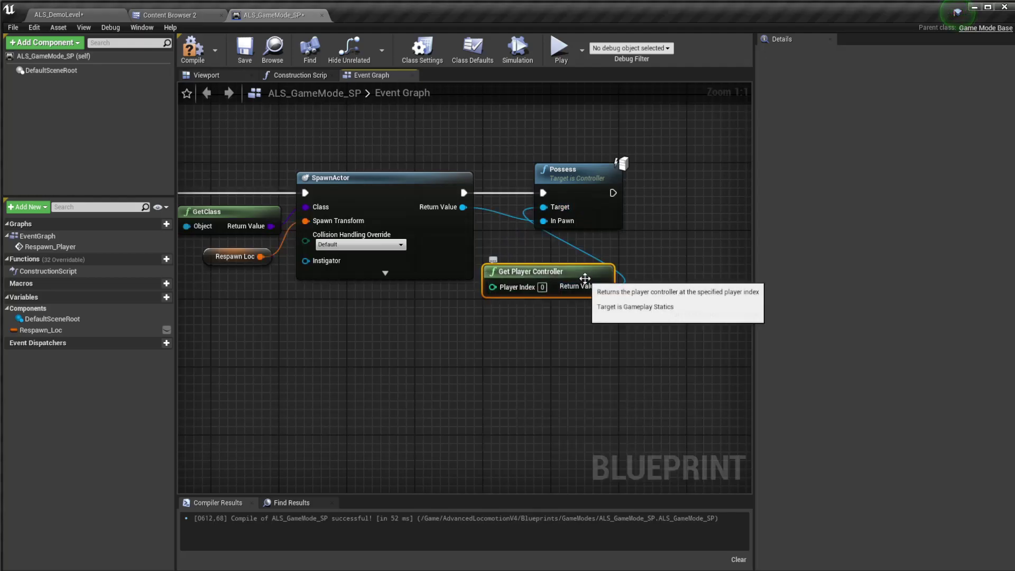
{"action": "left_click_drag", "start_coordinate": [526, 271], "coordinate": [382, 289]}
{"action": "left_click_drag", "start_coordinate": [545, 133], "coordinate": [632, 178]}
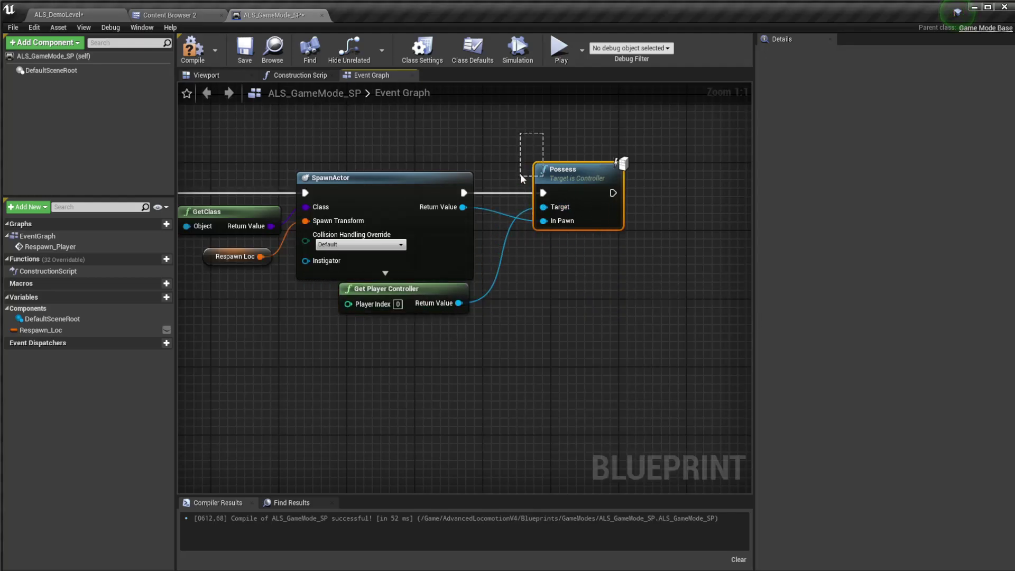
{"action": "left_click_drag", "start_coordinate": [521, 178], "coordinate": [566, 246]}
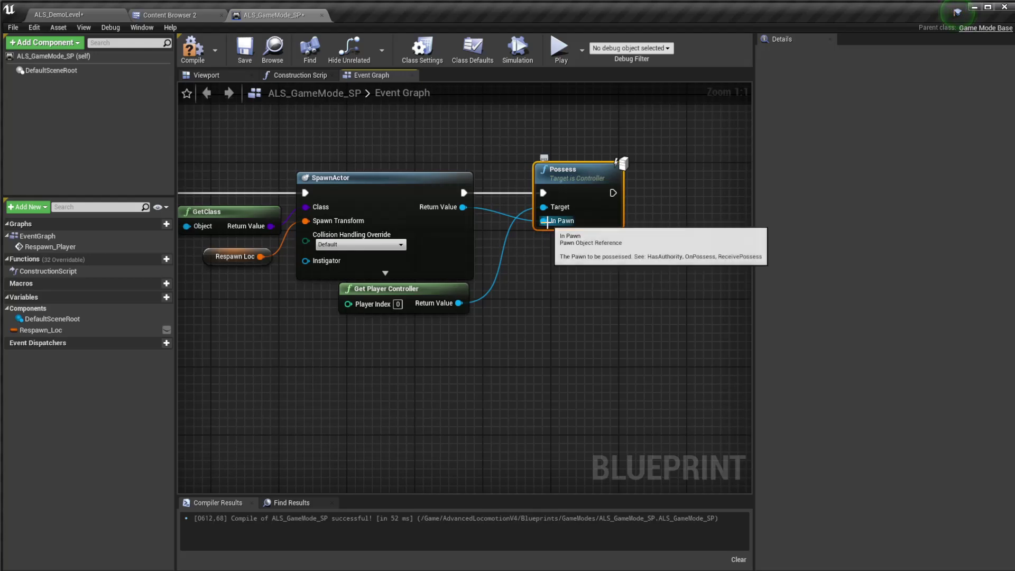
{"action": "left_click", "coordinate": [462, 216]}
Reconnect GetClass's Return Value to SpawnActor's Class input.
{"action": "right_click_drag", "start_coordinate": [344, 156], "coordinate": [422, 168]}
{"action": "left_click", "coordinate": [422, 168]}
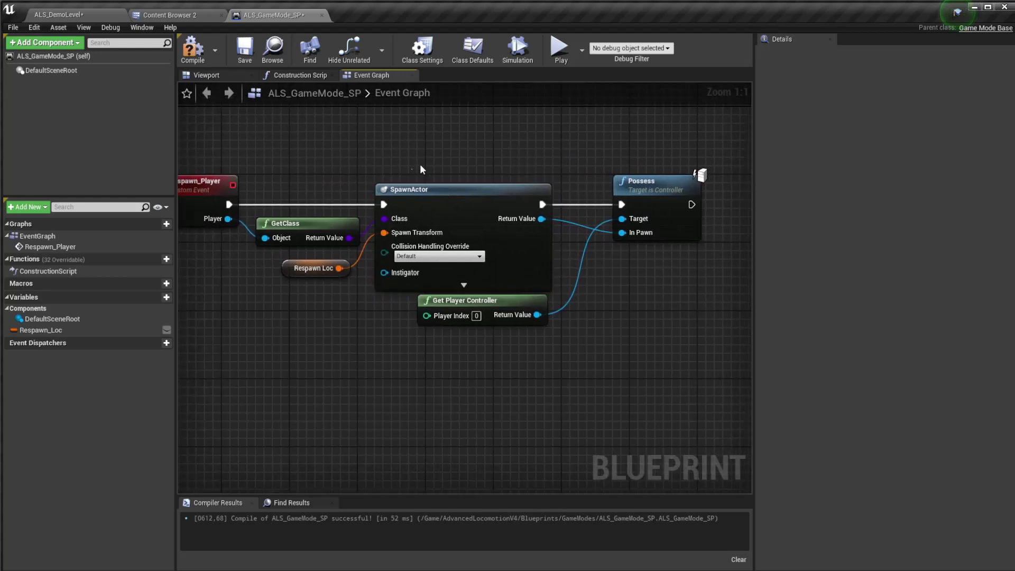
{"action": "left_click_drag", "start_coordinate": [421, 166], "coordinate": [456, 190]}
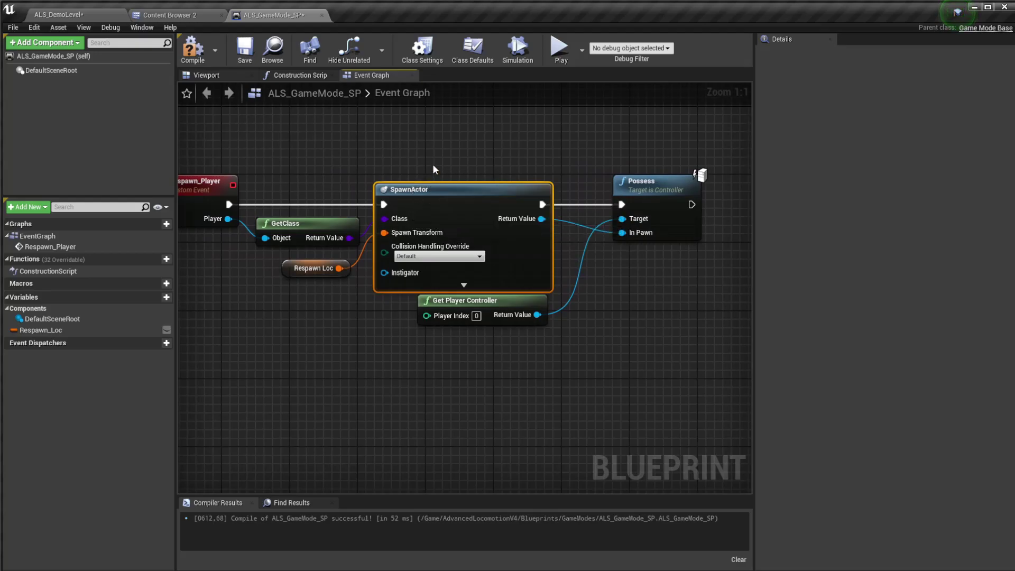
{"action": "right_click_drag", "start_coordinate": [433, 164], "coordinate": [506, 178]}
{"action": "mouse_move", "coordinate": [506, 180]}
{"action": "left_mouse_down"}
{"action": "mouse_move", "coordinate": [510, 242]}
{"action": "mouse_move", "coordinate": [533, 218]}
{"action": "left_mouse_up"}
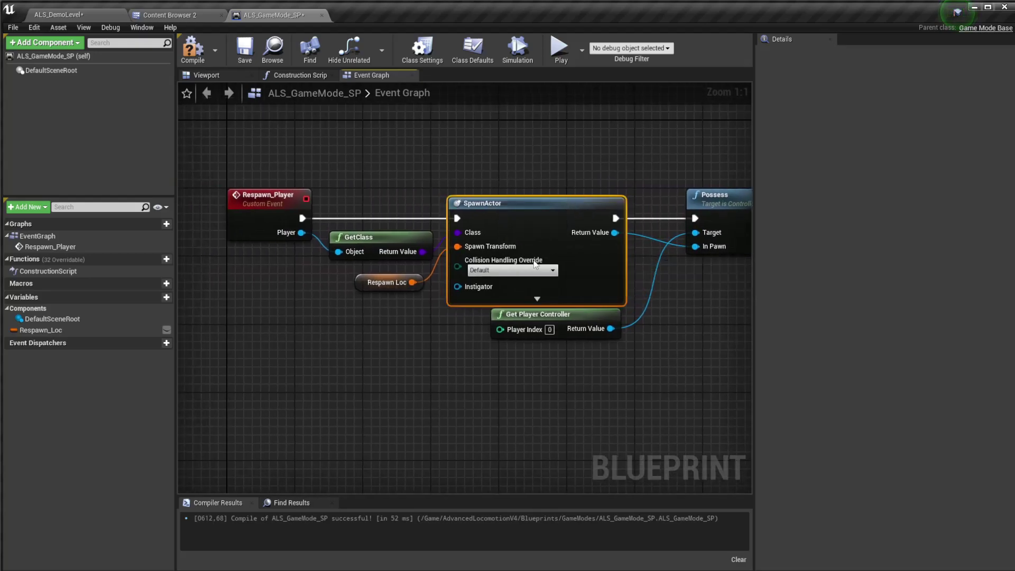
{"action": "left_click", "coordinate": [389, 284]}
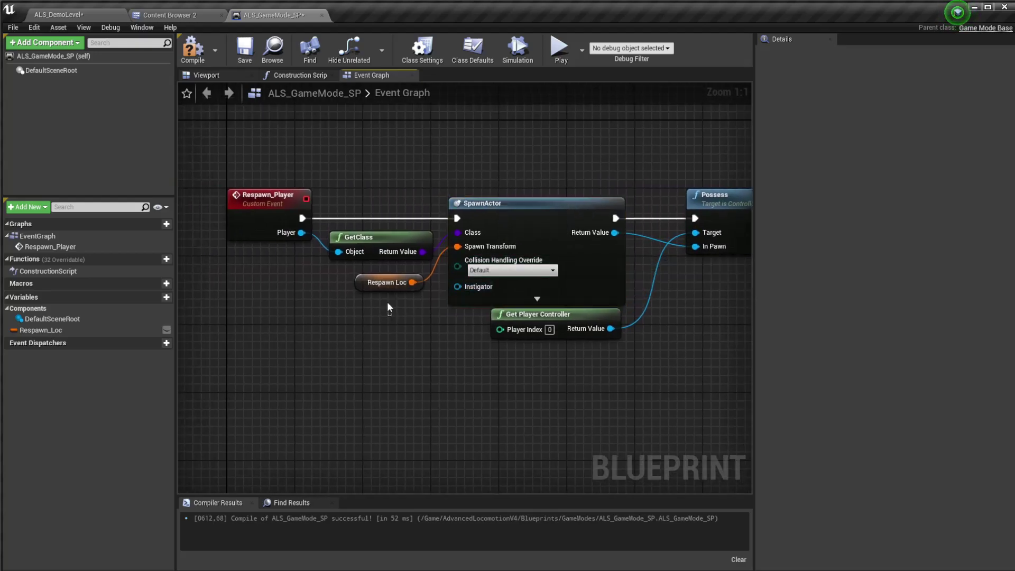
{"action": "left_click", "coordinate": [468, 233], "text": "alt"}
{"action": "left_click", "coordinate": [506, 233]}
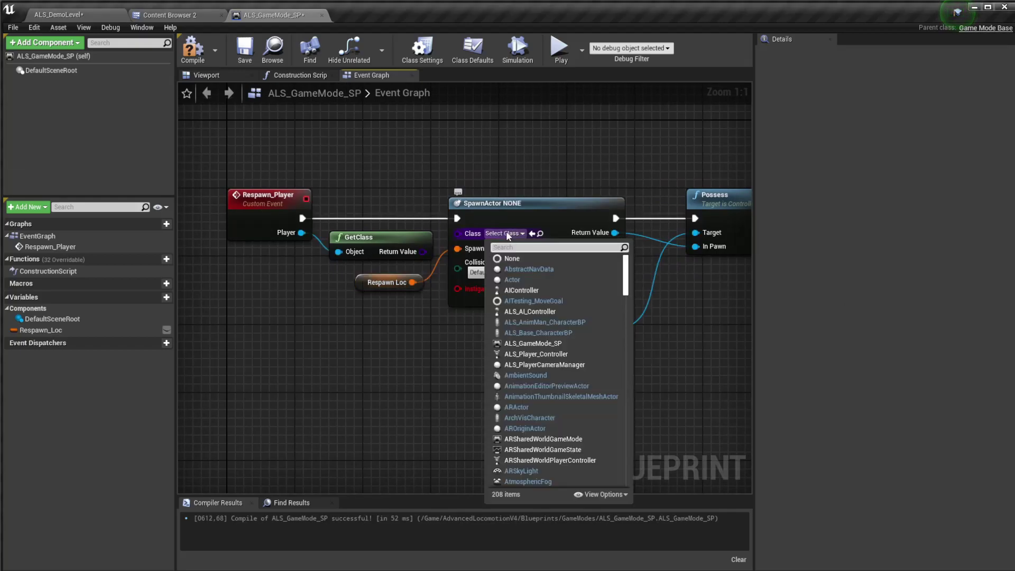
{"action": "key", "text": "ctrl+v"}
{"action": "type", "text": "als"}
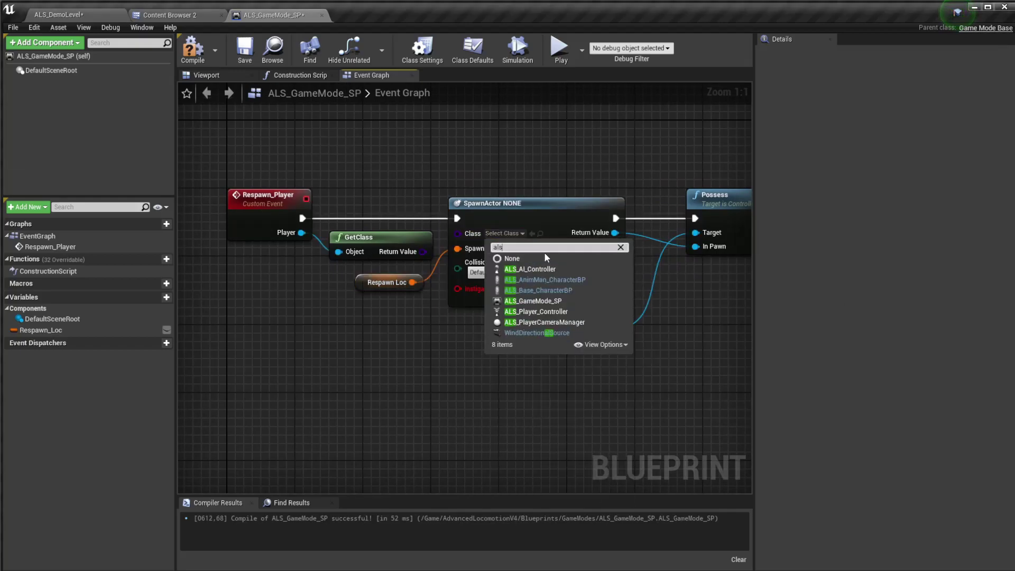
{"action": "left_click", "coordinate": [530, 268]}
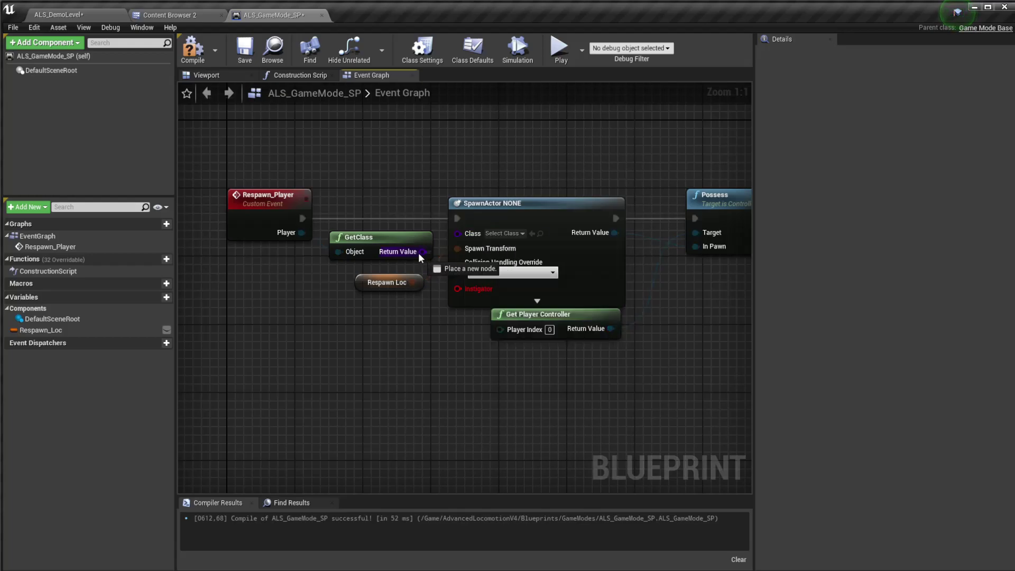
{"action": "left_click_drag", "start_coordinate": [423, 252], "coordinate": [458, 233]}
Align Get Player Controller under Possess, then compile with F7 and save with Ctrl+S.
{"action": "left_click", "coordinate": [276, 211]}
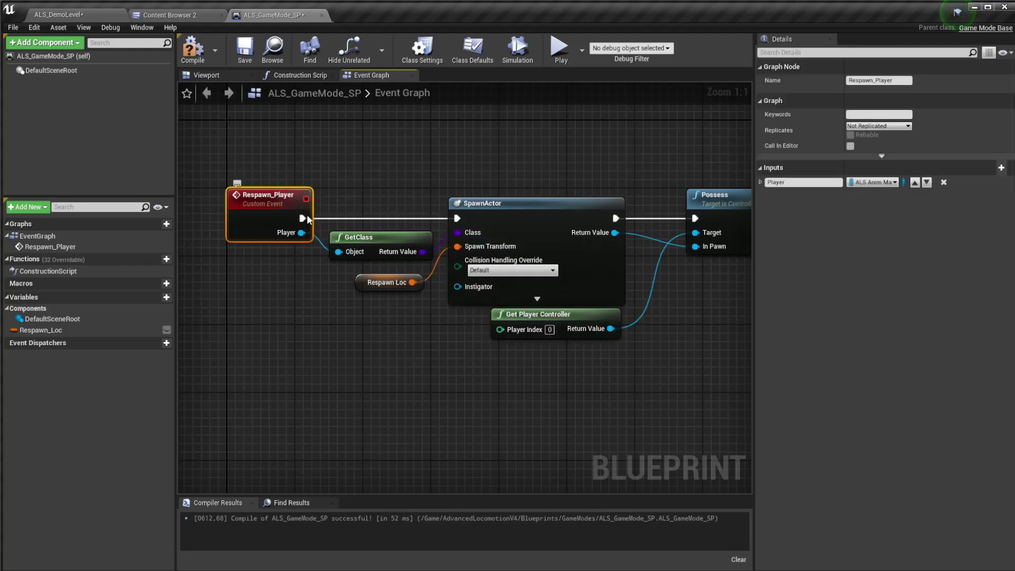
{"action": "right_click_drag", "start_coordinate": [471, 202], "coordinate": [343, 202]}
{"action": "right_click_drag", "start_coordinate": [570, 267], "coordinate": [574, 290]}
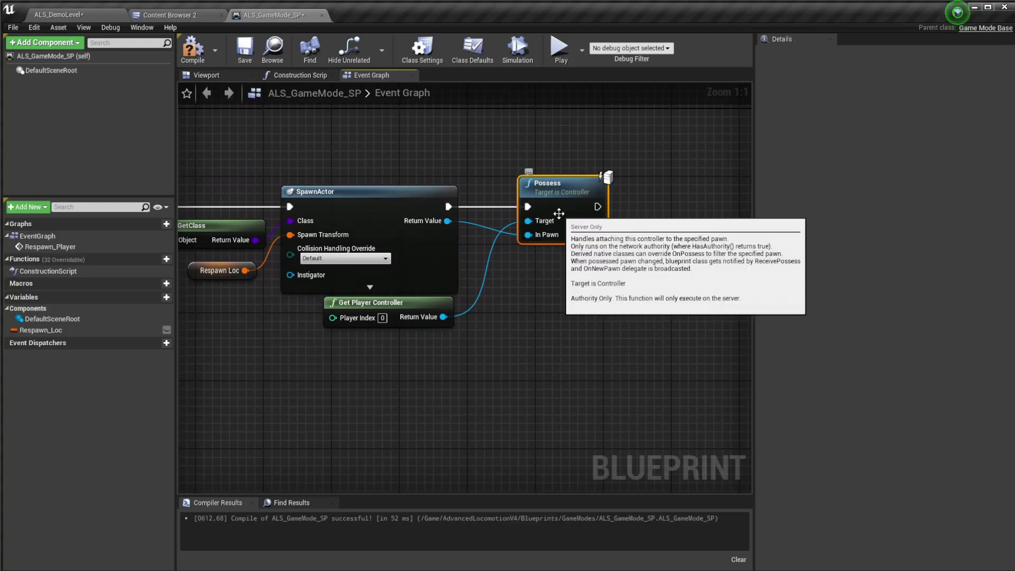
{"action": "left_click_drag", "start_coordinate": [513, 155], "coordinate": [658, 278]}
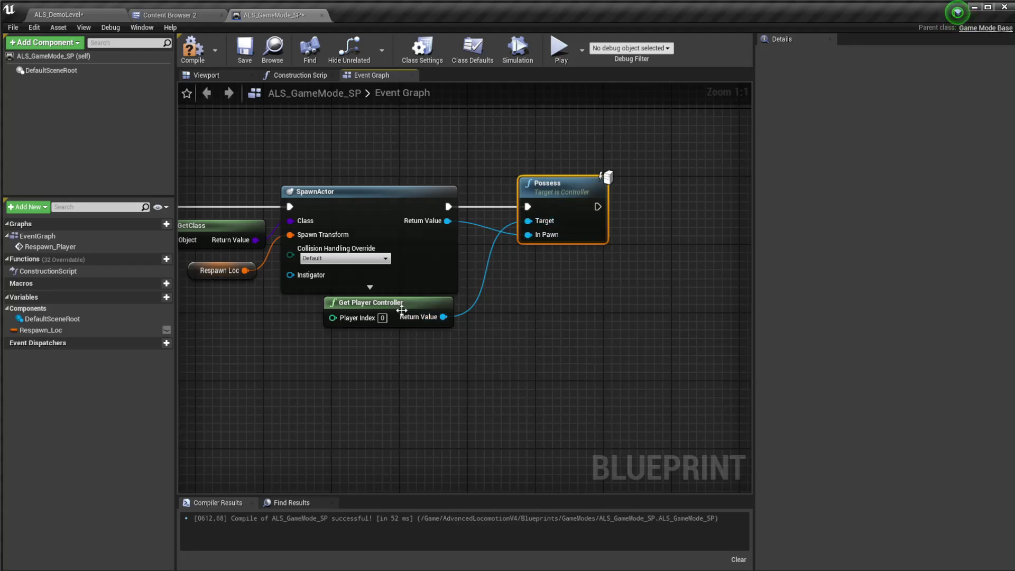
{"action": "left_click_drag", "start_coordinate": [404, 312], "coordinate": [396, 304]}
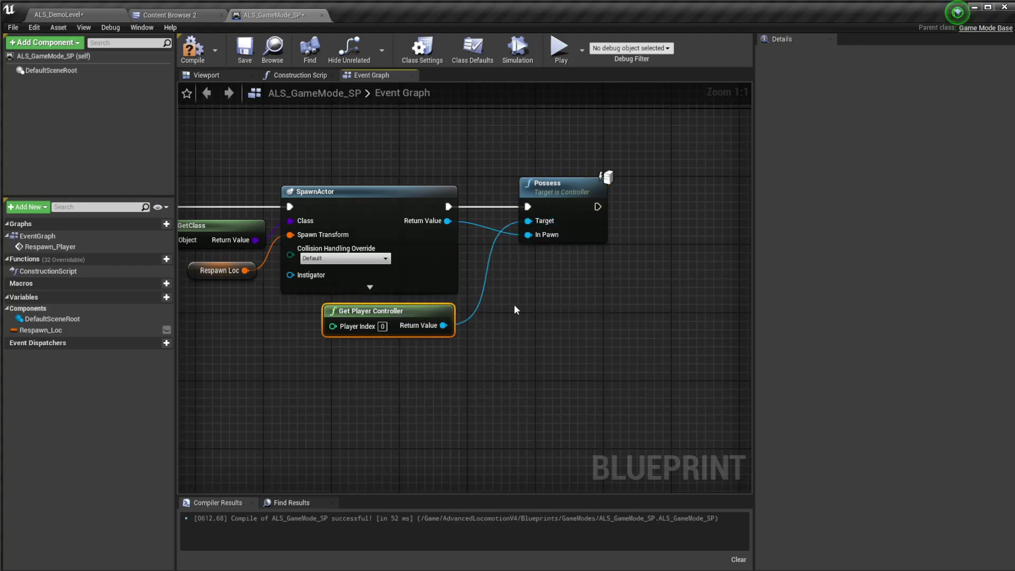
{"action": "left_click", "coordinate": [514, 305]}
{"action": "right_click_drag", "start_coordinate": [514, 305], "coordinate": [520, 300]}
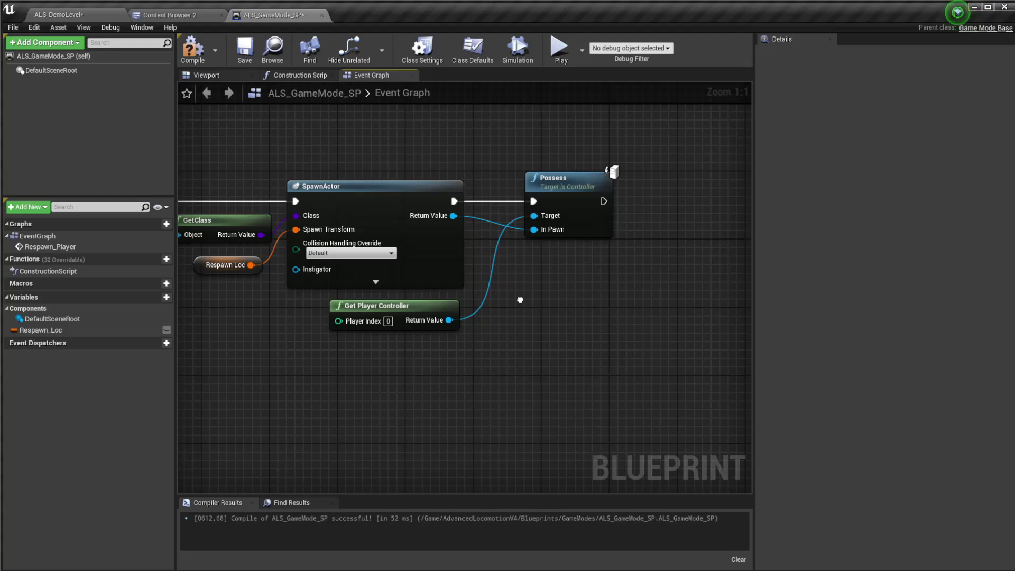
{"action": "scroll", "coordinate": [520, 299], "scroll_direction": "down", "scroll_amount": 1}
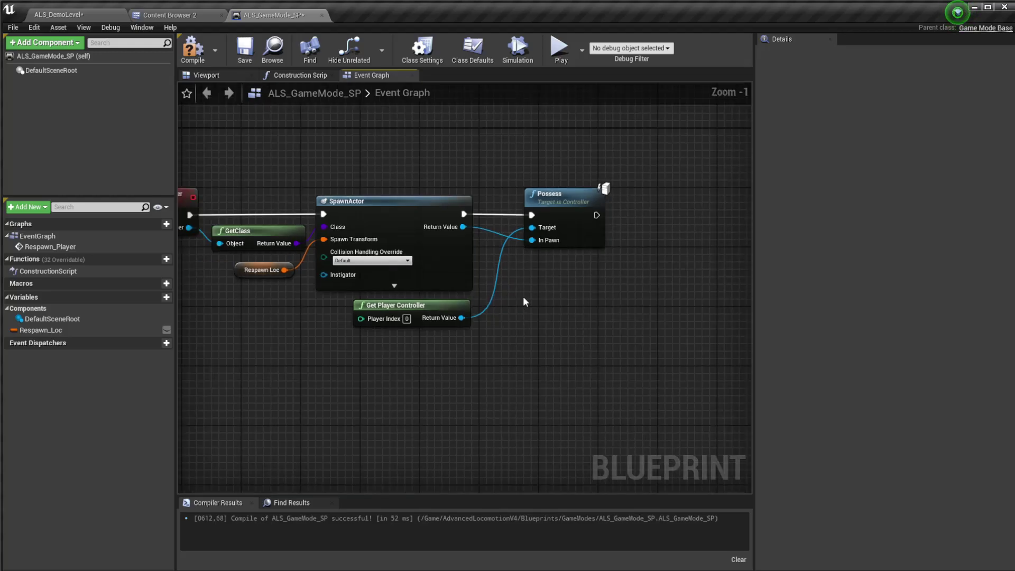
{"action": "right_click_drag", "start_coordinate": [523, 301], "coordinate": [592, 277]}
{"action": "key", "text": "F7"}
{"action": "key", "text": "ctrl+s"}
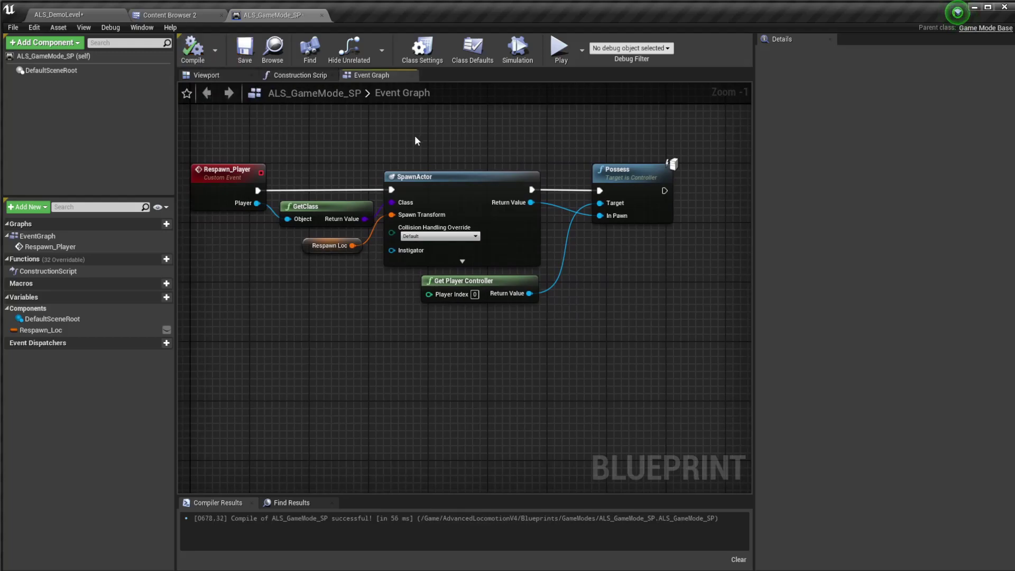
Review the whole respawn node chain and close the ALS_GameMode_SP tab.
{"action": "scroll", "coordinate": [410, 184], "scroll_direction": "down", "scroll_amount": 2}
{"action": "left_click_drag", "start_coordinate": [241, 161], "coordinate": [698, 220]}
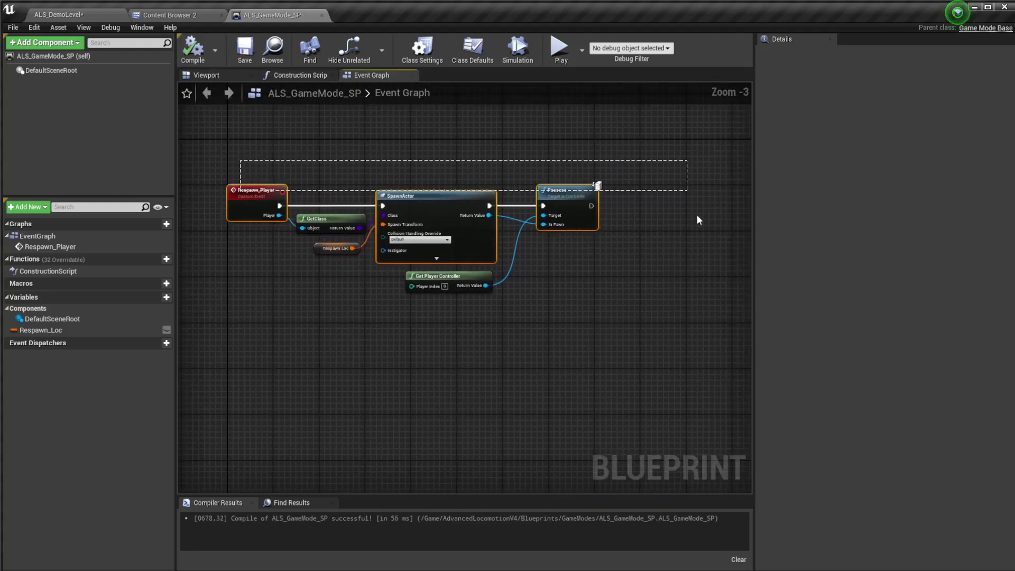
{"action": "left_click", "coordinate": [509, 317]}
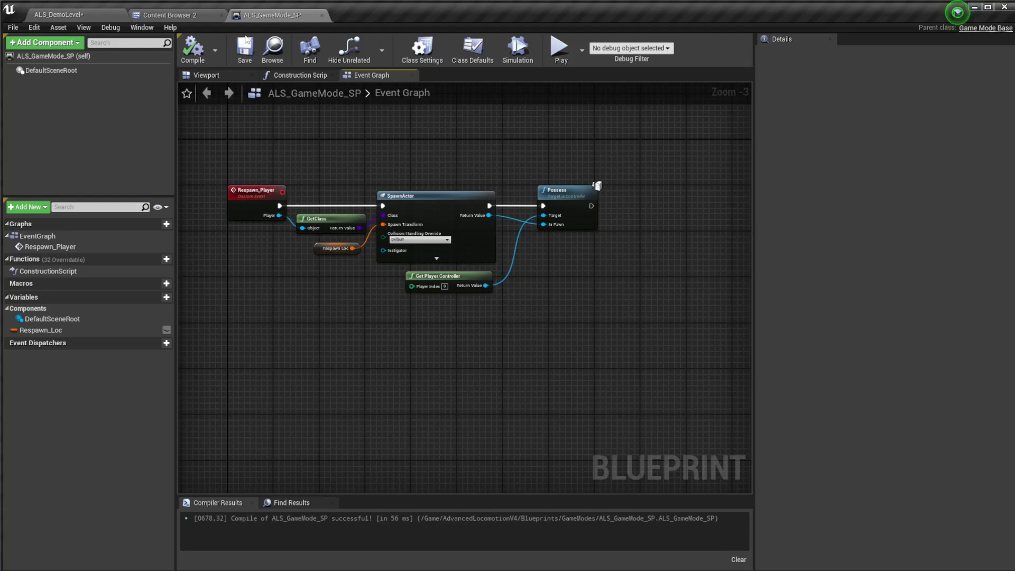
{"action": "middle_click", "coordinate": [263, 15]}
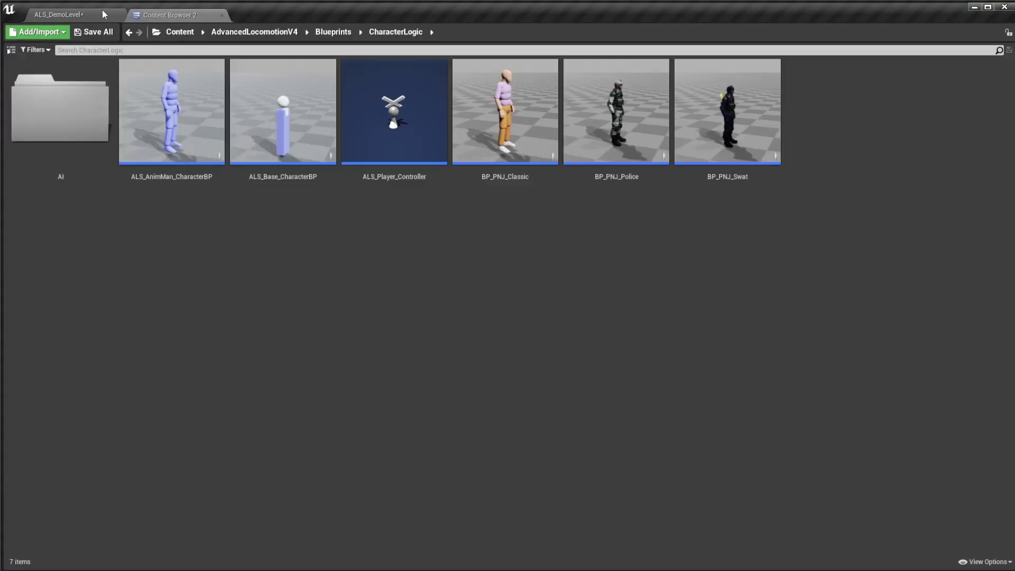
Open ALS_AnimMan_CharacterBP and place an Event Destroyed node in its event graph.
{"action": "double_click", "coordinate": [140, 90]}
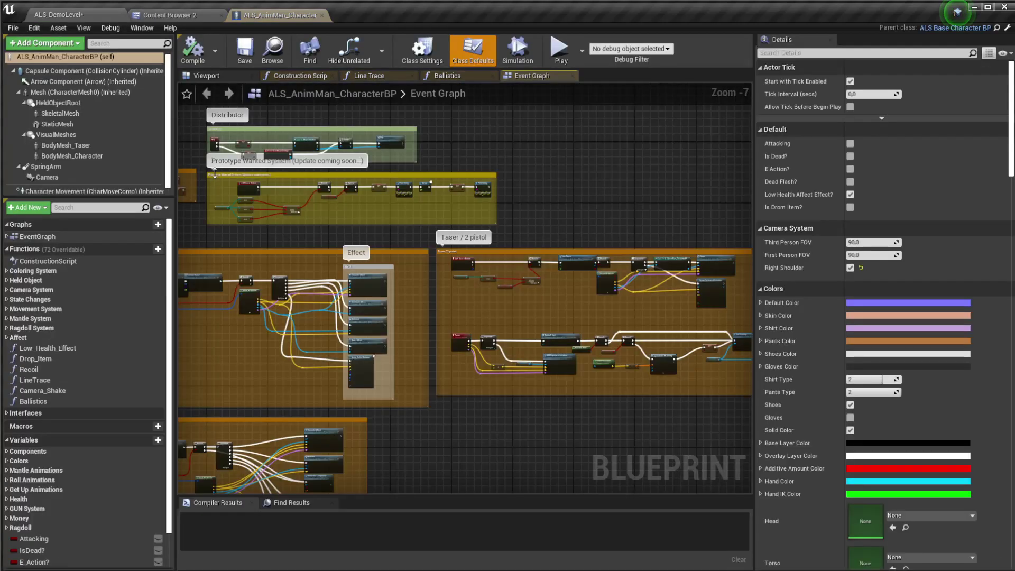
{"action": "scroll", "coordinate": [537, 351], "scroll_direction": "down", "scroll_amount": 4}
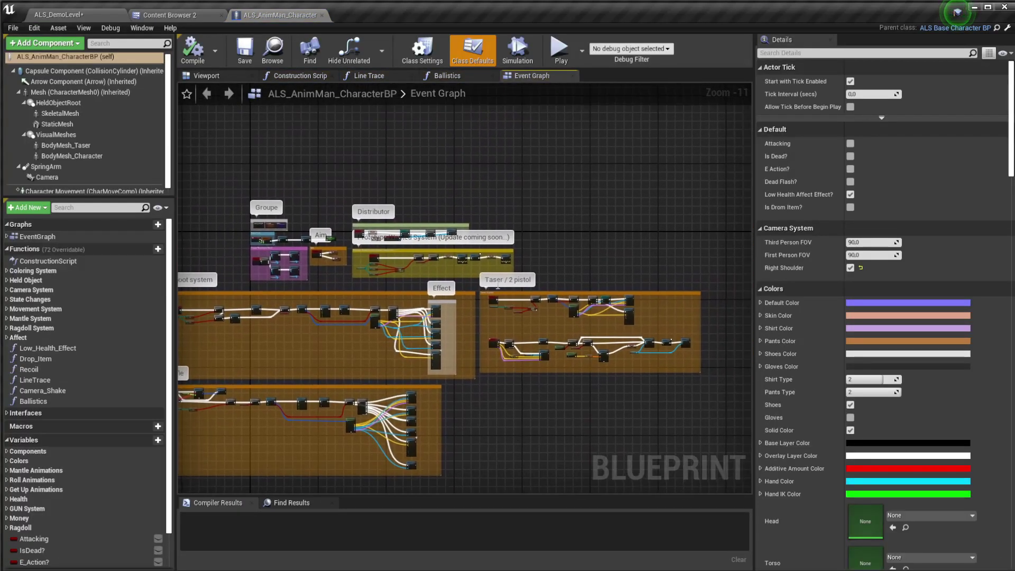
{"action": "scroll", "coordinate": [498, 286], "scroll_direction": "up", "scroll_amount": 12}
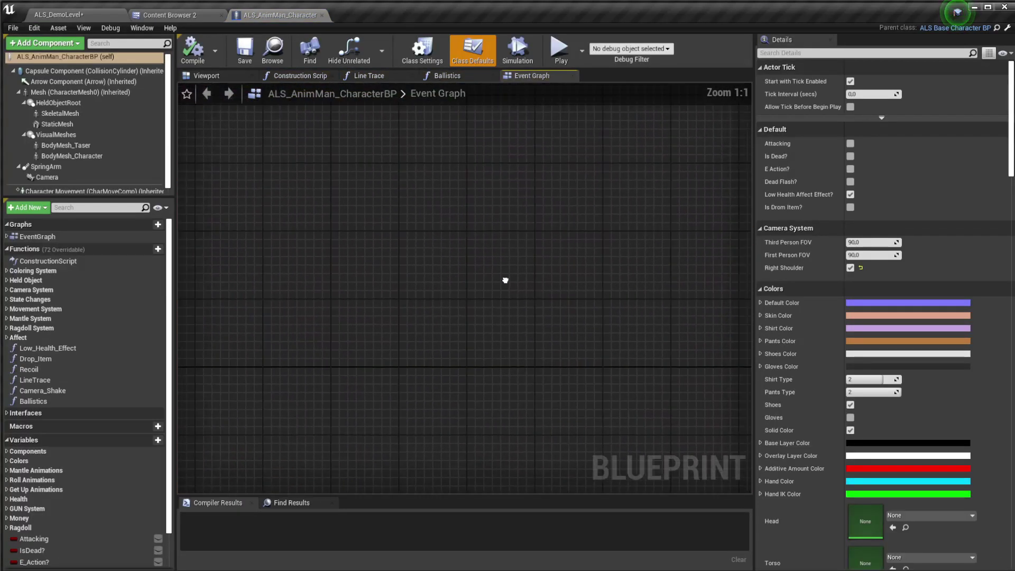
{"action": "right_click", "coordinate": [469, 226]}
{"action": "type", "text": "even"}
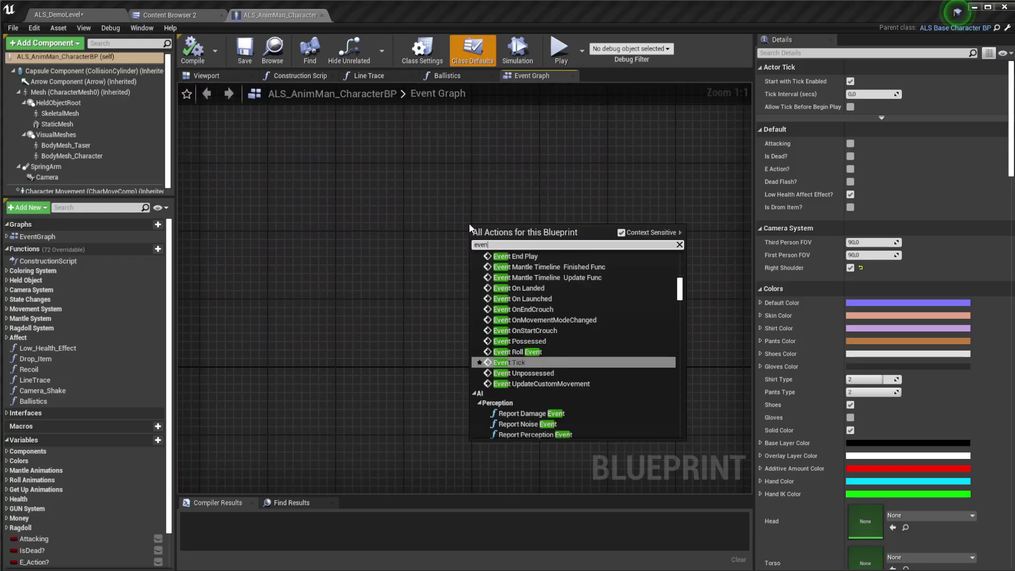
{"action": "type", "text": "t tick"}
{"action": "key", "text": "Escape"}
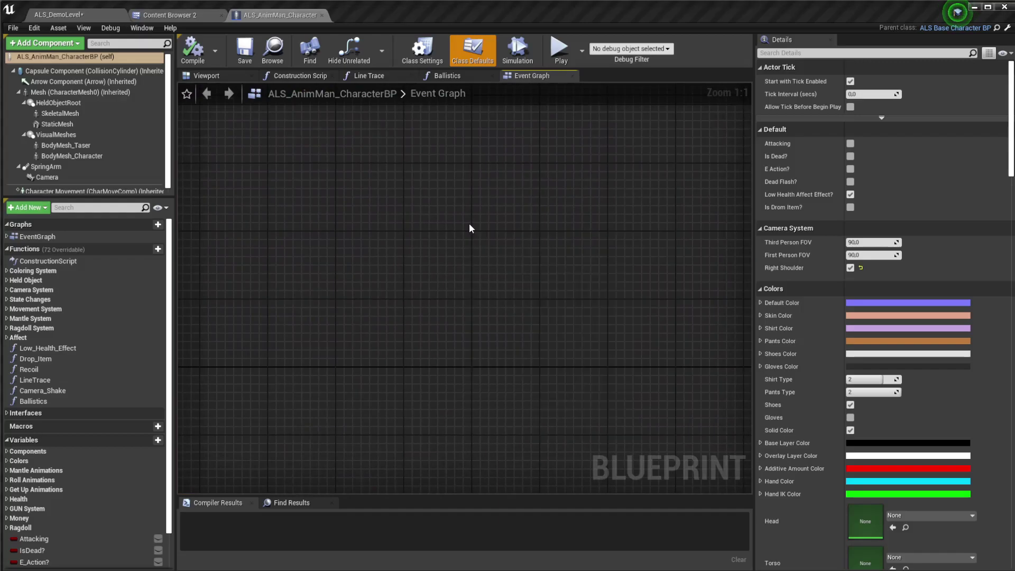
{"action": "left_click_drag", "start_coordinate": [516, 249], "coordinate": [431, 248]}
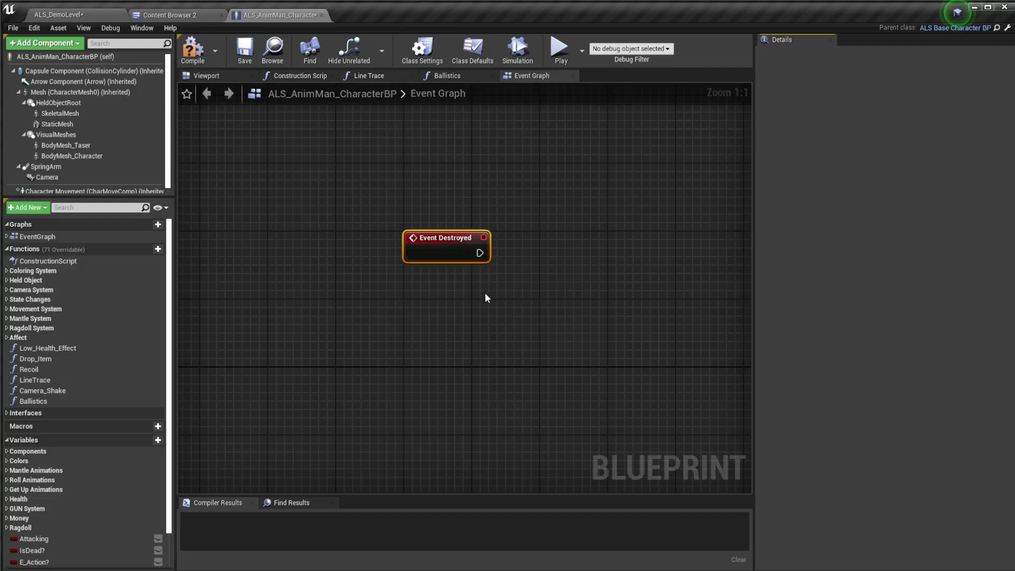
{"action": "left_click", "coordinate": [484, 293]}
{"action": "right_click_drag", "start_coordinate": [497, 290], "coordinate": [449, 299]}
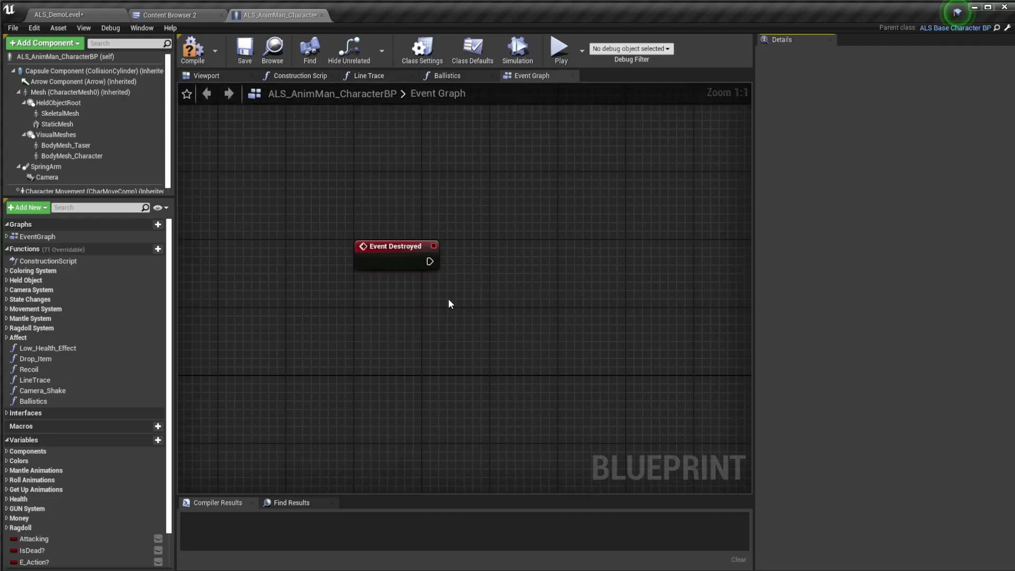
Add a Get Game Mode node beside Event Destroyed, checking the ALS_GameMode_SP asset name.
{"action": "right_click", "coordinate": [406, 303]}
{"action": "type", "text": "get gamemode"}
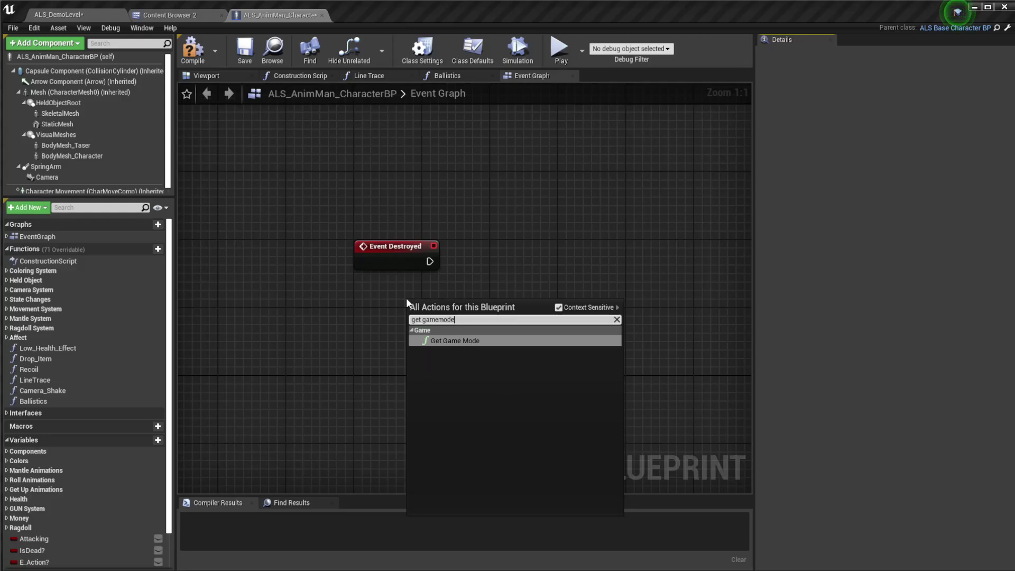
{"action": "key", "text": "Return"}
{"action": "mouse_move", "coordinate": [430, 315]}
{"action": "left_mouse_down"}
{"action": "mouse_move", "coordinate": [389, 300]}
{"action": "mouse_move", "coordinate": [493, 299]}
{"action": "left_mouse_up"}
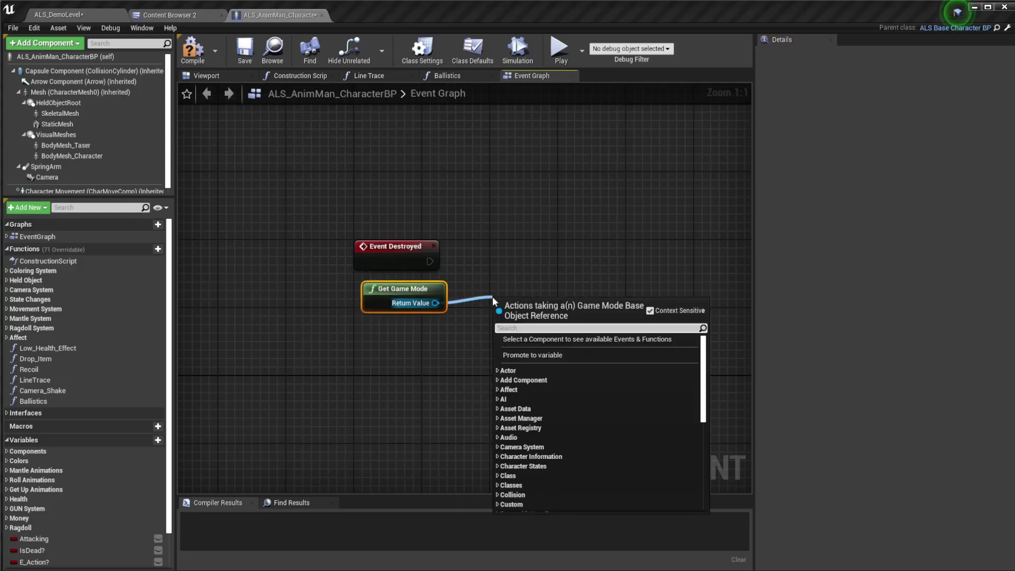
{"action": "type", "text": "cast to"}
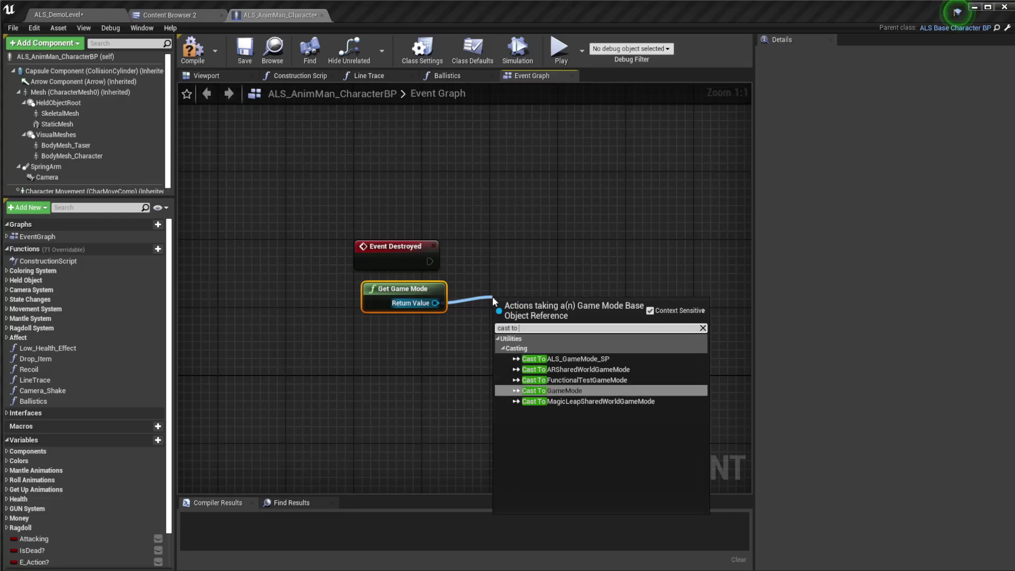
{"action": "left_click", "coordinate": [108, 16]}
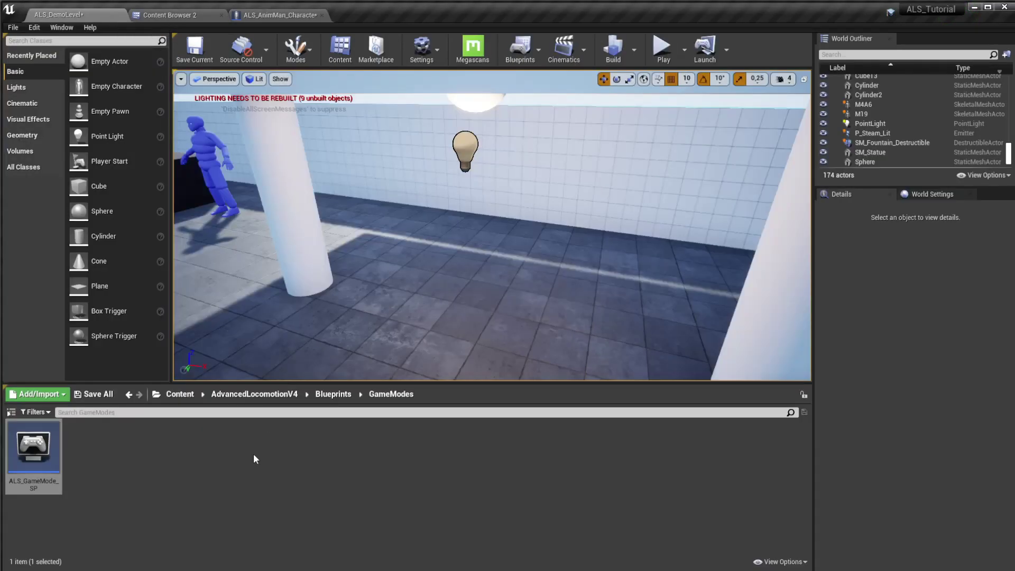
{"action": "left_click", "coordinate": [43, 454]}
{"action": "key", "text": "F2"}
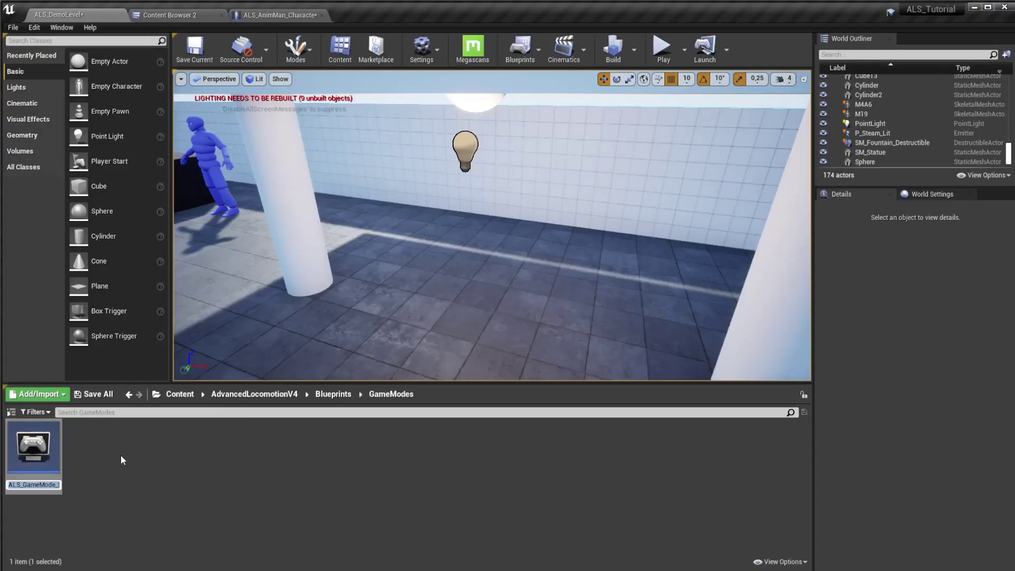
{"action": "left_click", "coordinate": [121, 456]}
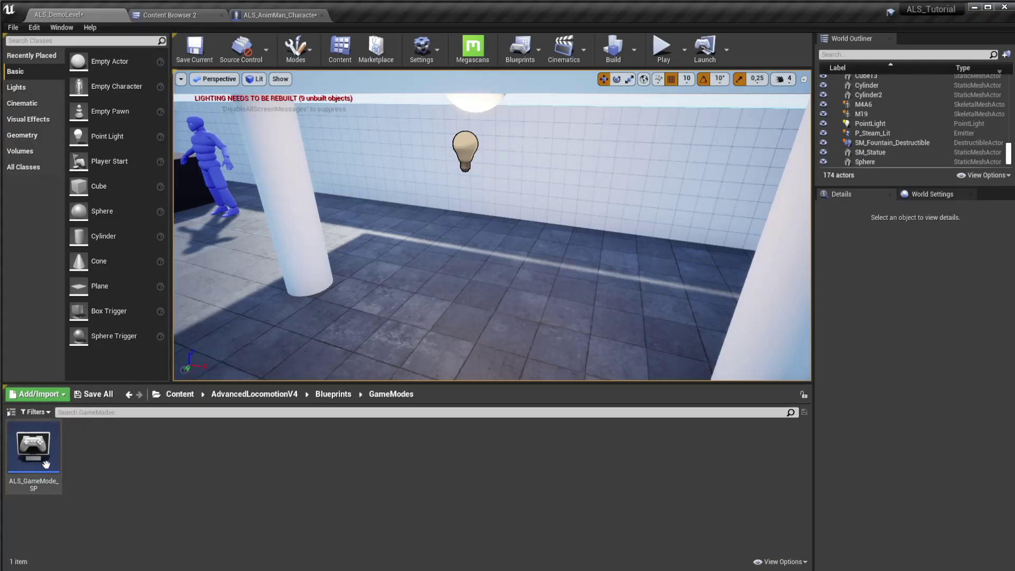
{"action": "left_click", "coordinate": [277, 18]}
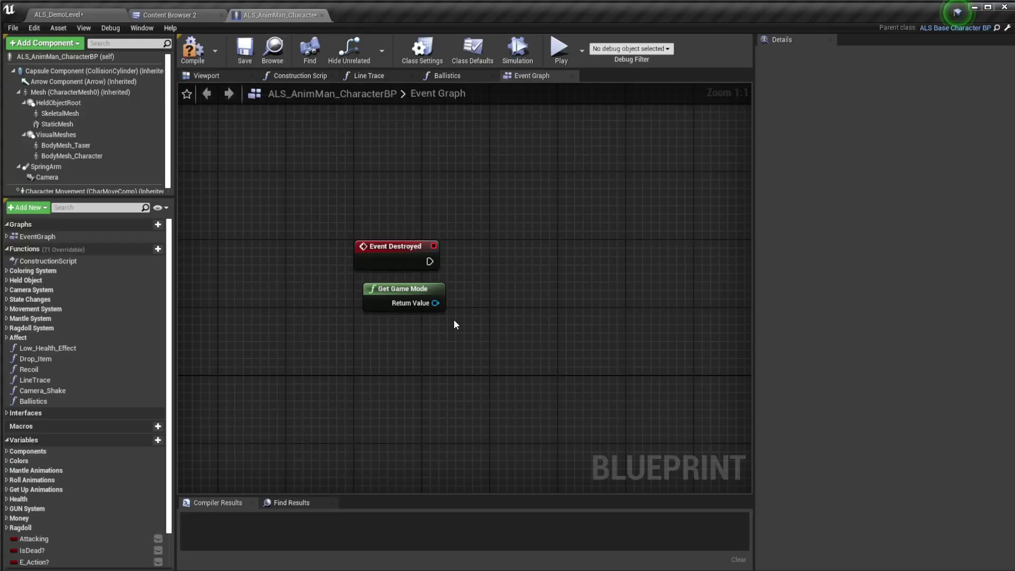
{"action": "mouse_move", "coordinate": [389, 299]}
{"action": "left_mouse_down"}
{"action": "mouse_move", "coordinate": [391, 289]}
{"action": "mouse_move", "coordinate": [486, 280]}
{"action": "left_mouse_up"}
Cast the game mode to ALS_GameMode_SP and have Event Destroyed run the cast.
{"action": "left_click", "coordinate": [514, 341]}
{"action": "left_click_drag", "start_coordinate": [525, 309], "coordinate": [516, 258]}
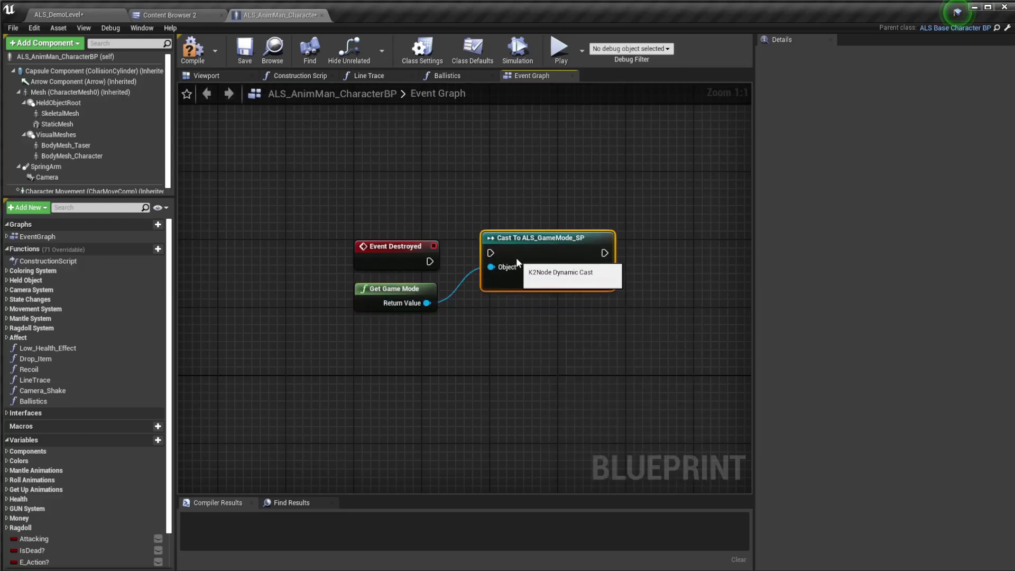
{"action": "left_click_drag", "start_coordinate": [430, 261], "coordinate": [506, 259]}
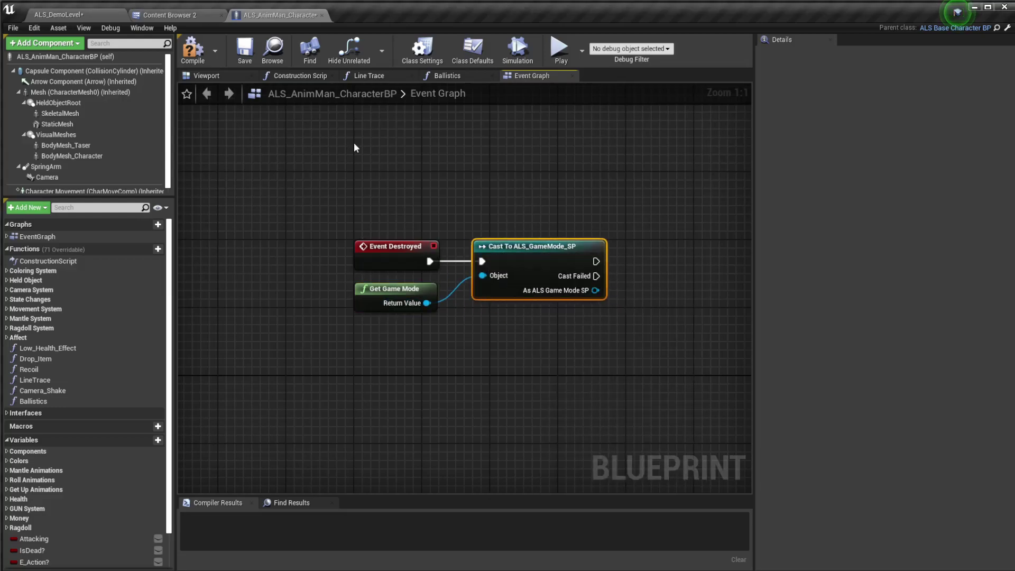
{"action": "left_click", "coordinate": [283, 121]}
{"action": "right_click_drag", "start_coordinate": [566, 214], "coordinate": [426, 205]}
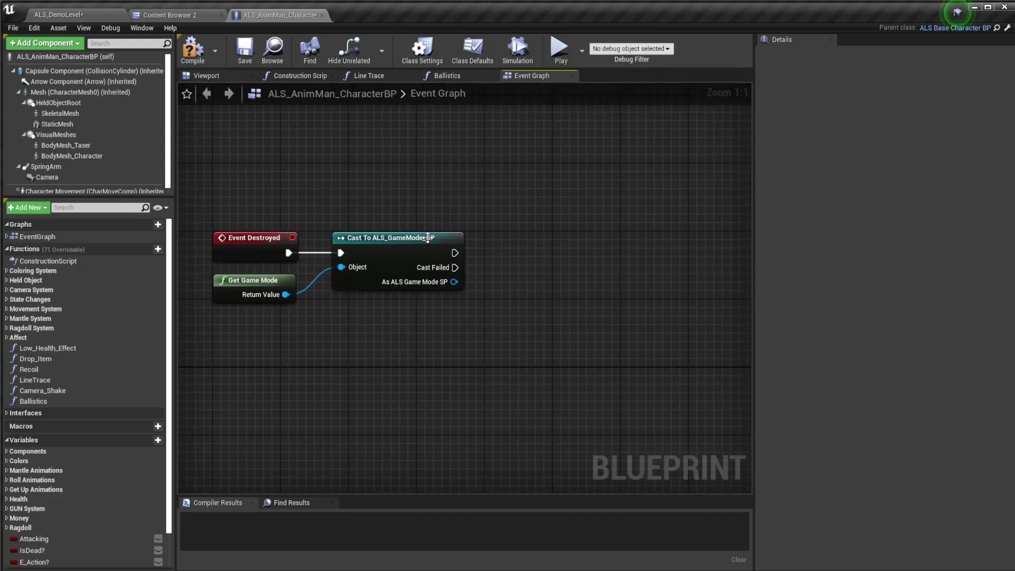
Add a Respawn Player call after the successful cast.
{"action": "left_click_drag", "start_coordinate": [456, 253], "coordinate": [509, 250]}
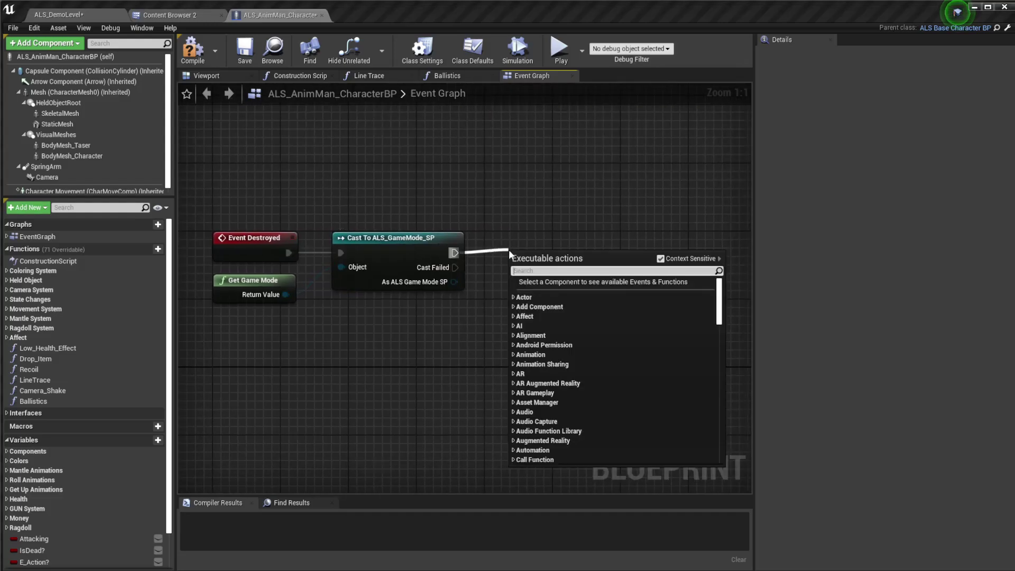
{"action": "type", "text": "respawn"}
{"action": "key", "text": "Return"}
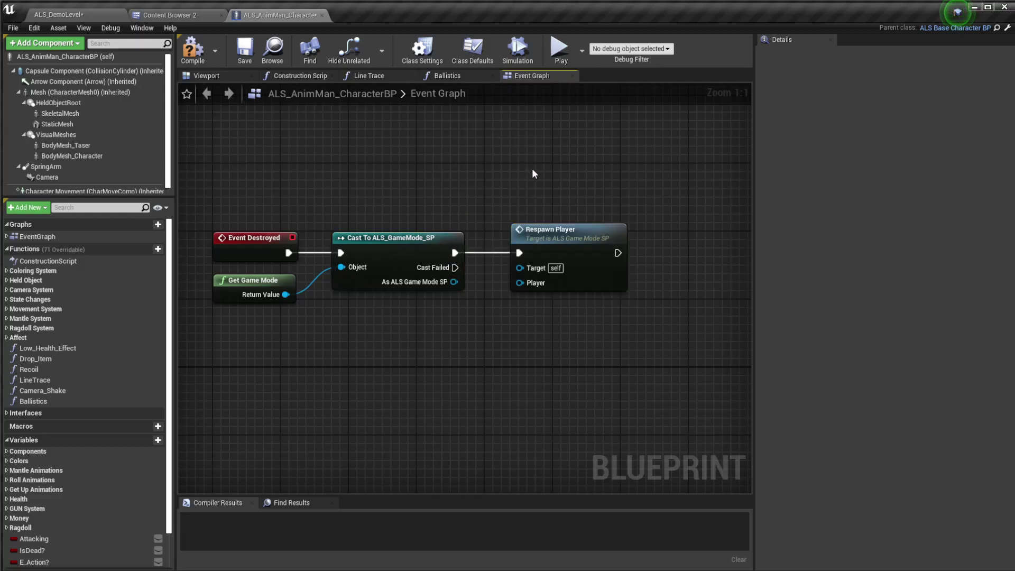
{"action": "left_click_drag", "start_coordinate": [531, 268], "coordinate": [565, 269]}
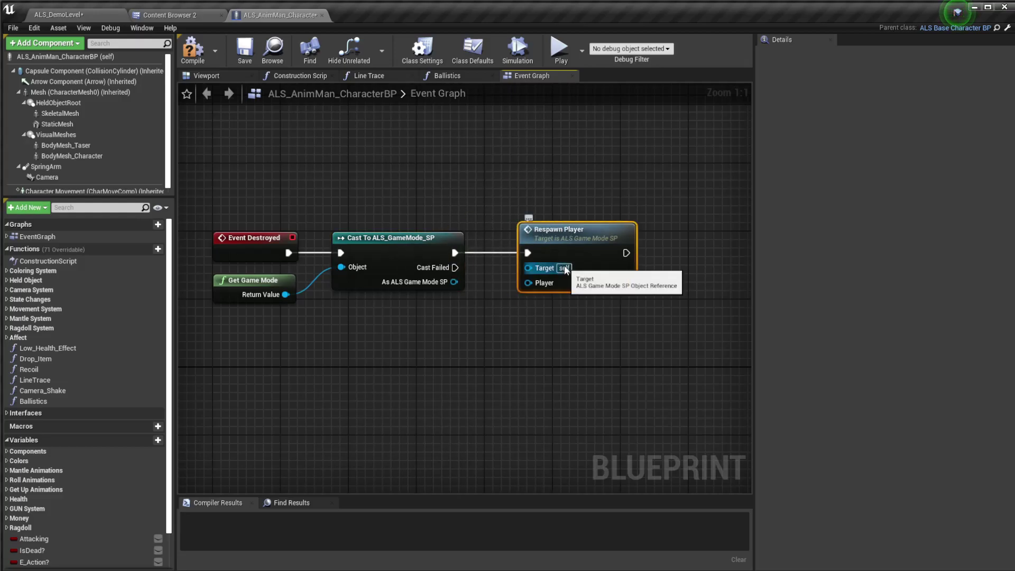
{"action": "left_click", "coordinate": [432, 195]}
{"action": "right_click_drag", "start_coordinate": [586, 366], "coordinate": [682, 351]}
{"action": "right_click_drag", "start_coordinate": [621, 315], "coordinate": [559, 349]}
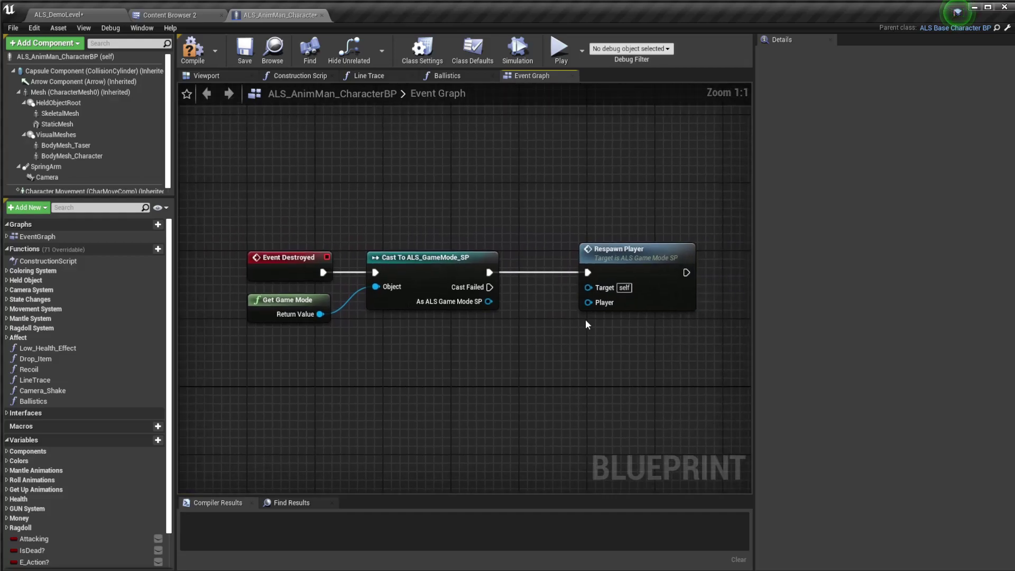
Feed Self into Respawn Player's Player and the cast result into its Target.
{"action": "left_click_drag", "start_coordinate": [589, 302], "coordinate": [471, 360]}
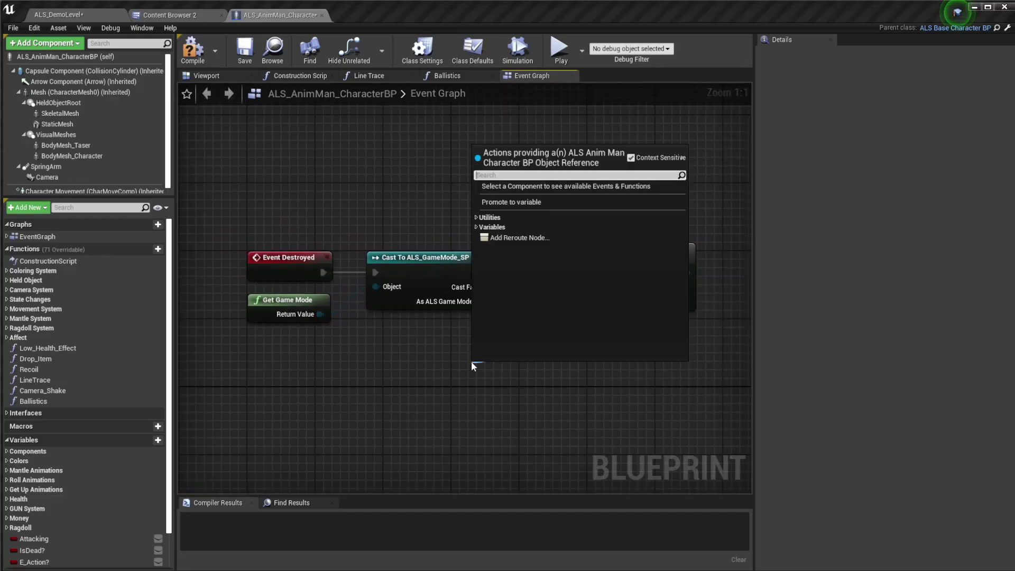
{"action": "type", "text": "self"}
{"action": "key", "text": "Return"}
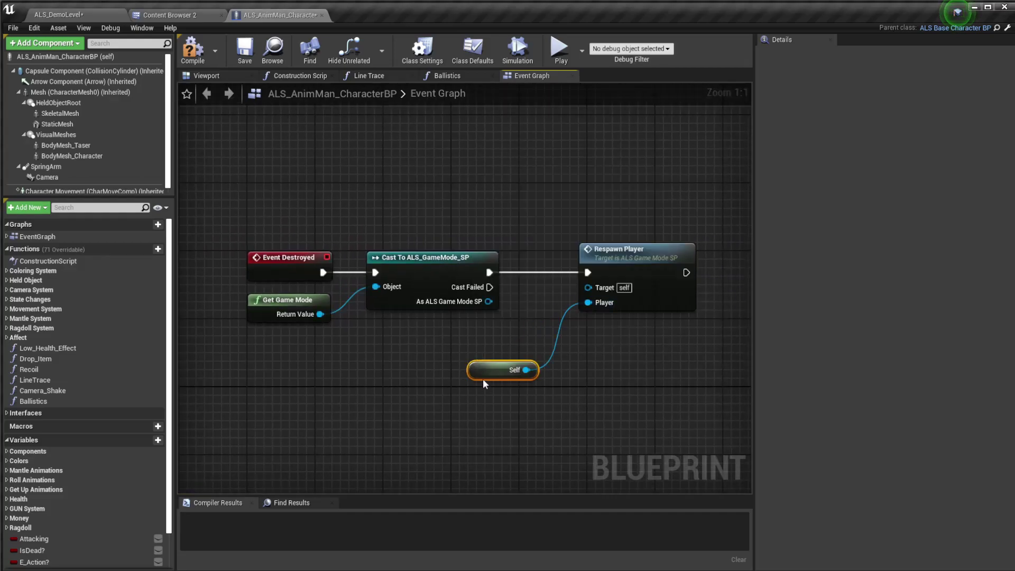
{"action": "left_click_drag", "start_coordinate": [483, 375], "coordinate": [483, 350]}
{"action": "left_click", "coordinate": [568, 306]}
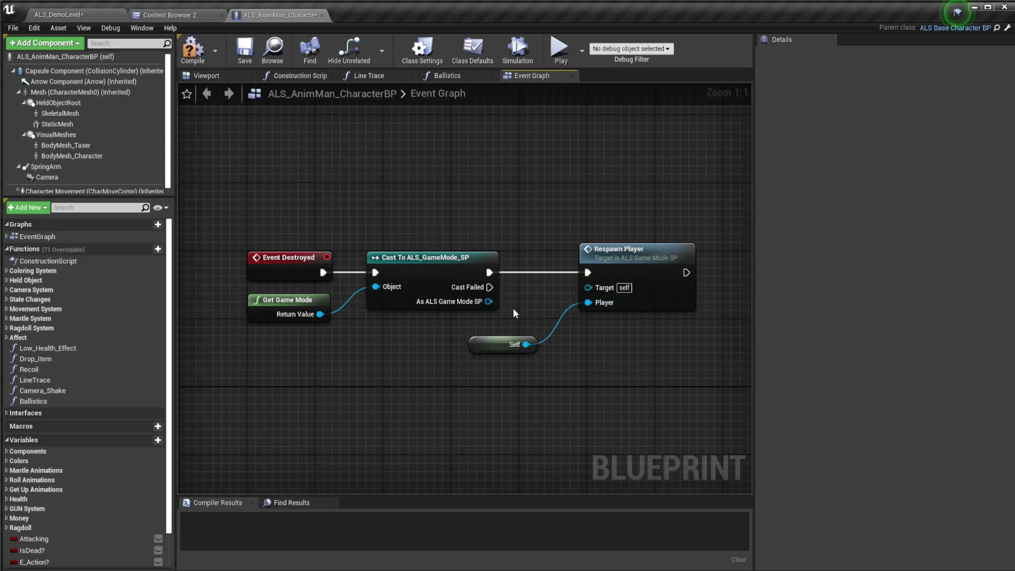
{"action": "left_click_drag", "start_coordinate": [489, 301], "coordinate": [588, 286]}
{"action": "left_click_drag", "start_coordinate": [465, 238], "coordinate": [485, 273]}
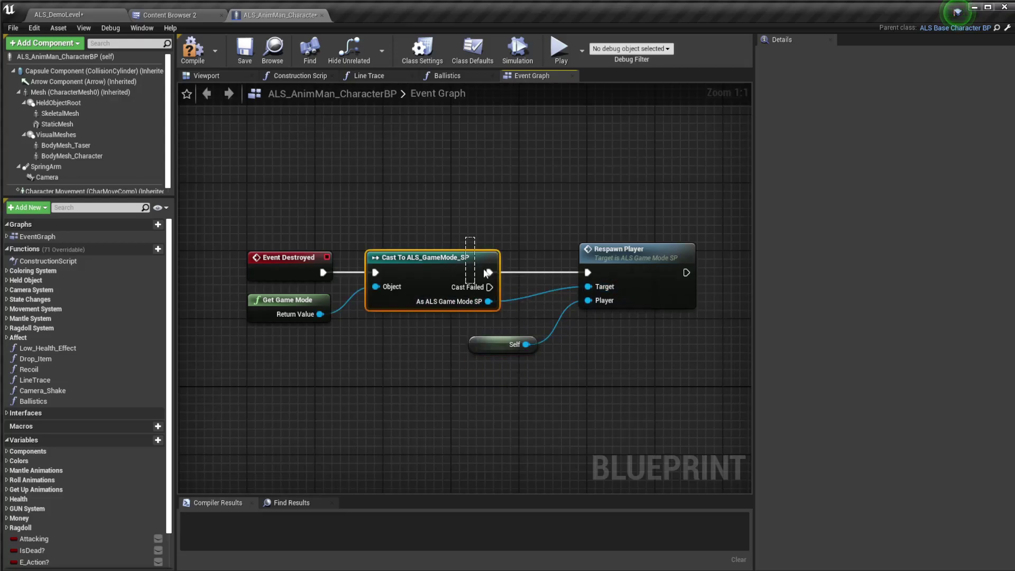
{"action": "left_click_drag", "start_coordinate": [631, 257], "coordinate": [572, 258]}
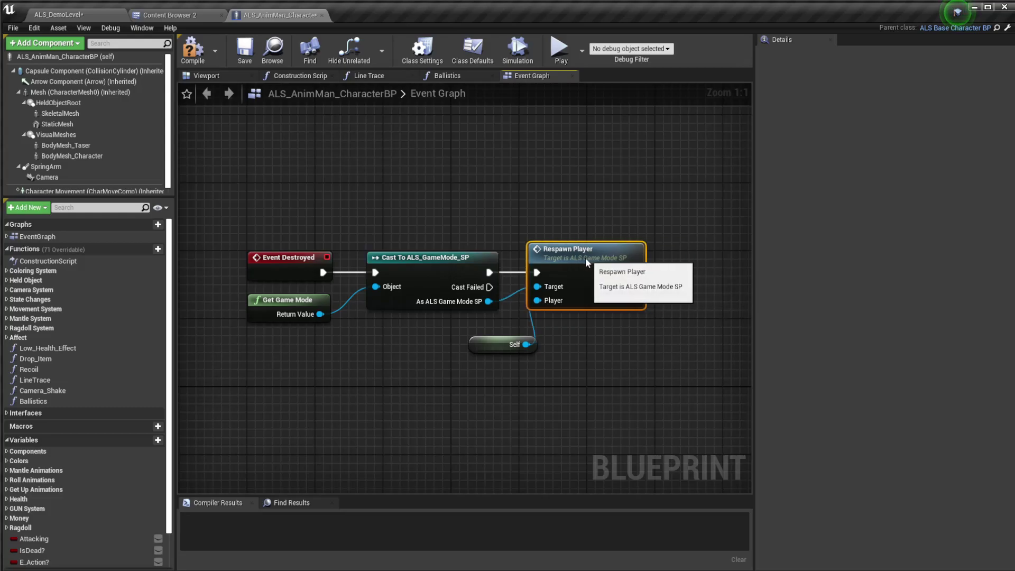
{"action": "double_click", "coordinate": [571, 257]}
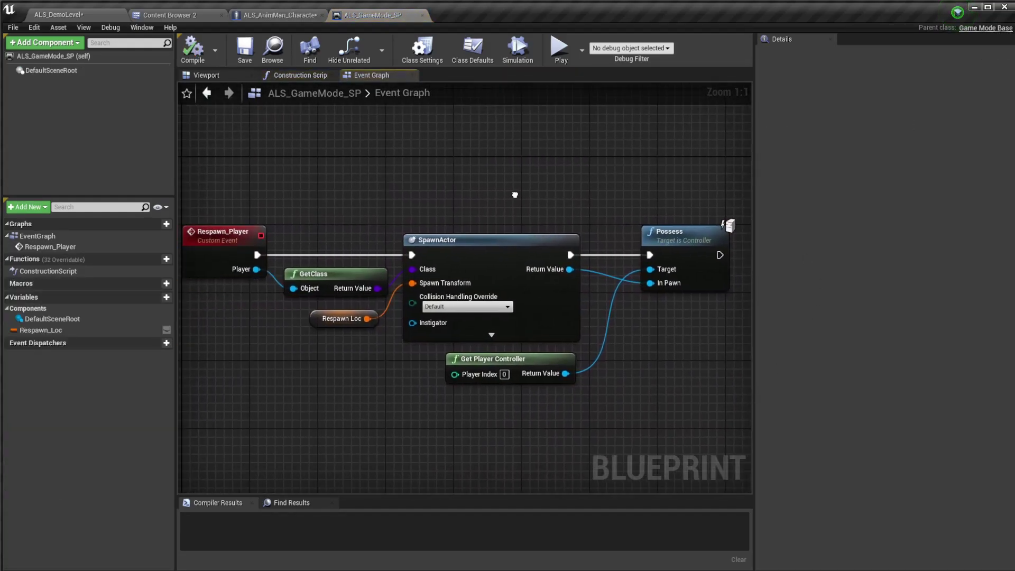
Back in the character graph, wrap the respawn nodes in a comment titled 'Event destroyed'.
{"action": "left_click", "coordinate": [421, 15]}
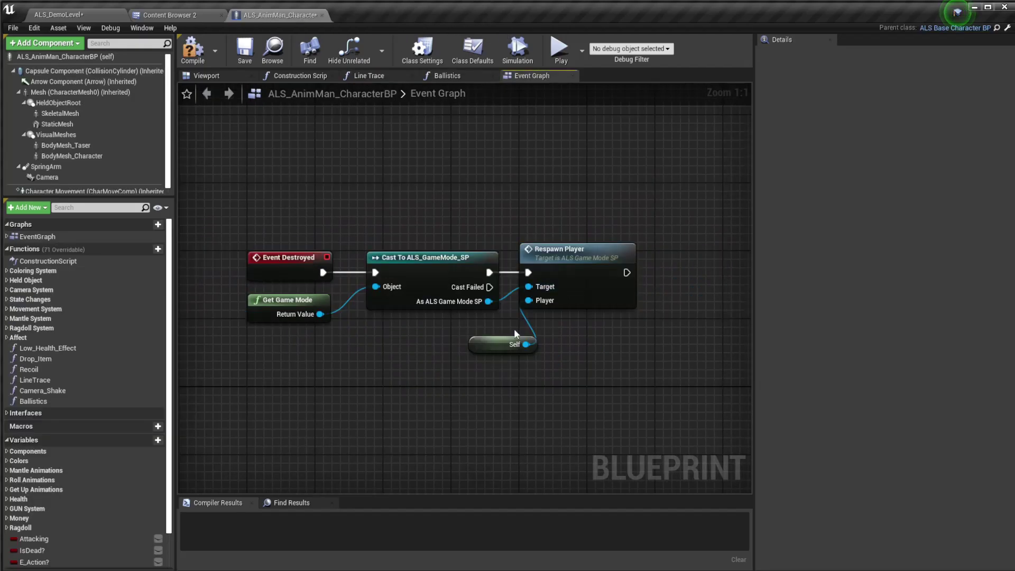
{"action": "scroll", "coordinate": [507, 370], "scroll_direction": "down", "scroll_amount": 2}
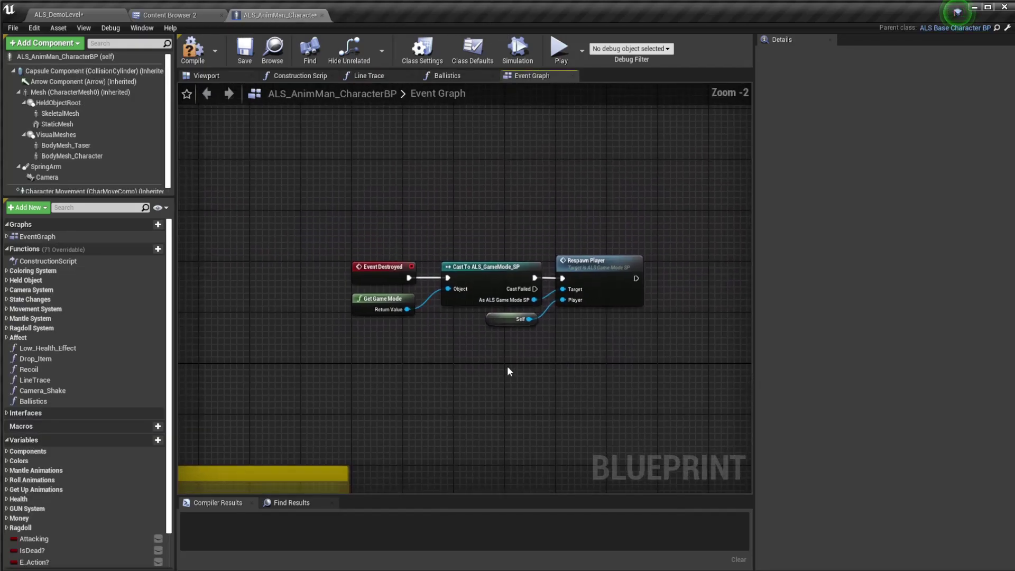
{"action": "left_click_drag", "start_coordinate": [623, 233], "coordinate": [346, 330]}
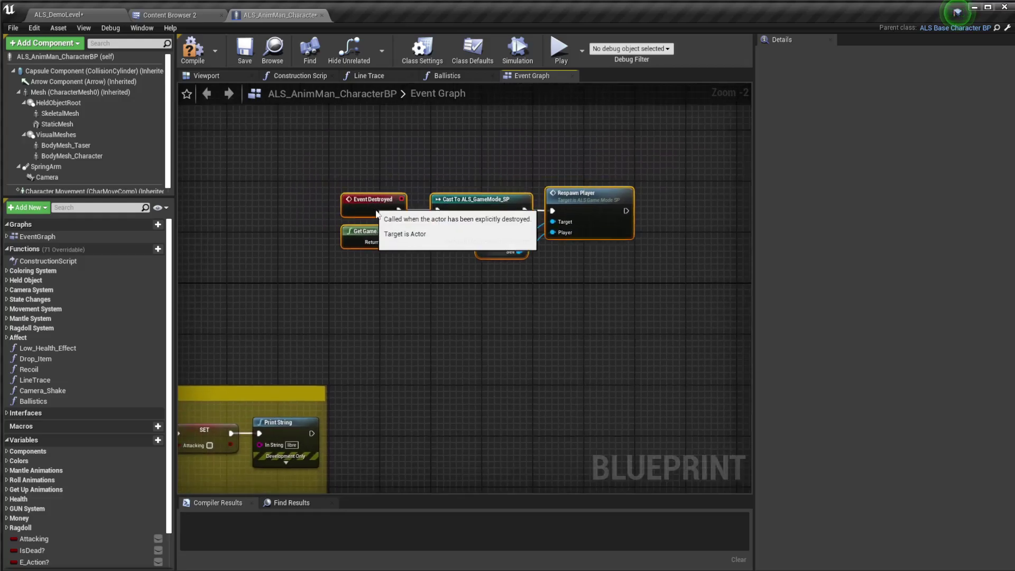
{"action": "left_click_drag", "start_coordinate": [371, 206], "coordinate": [406, 295]}
{"action": "type", "text": "cE"}
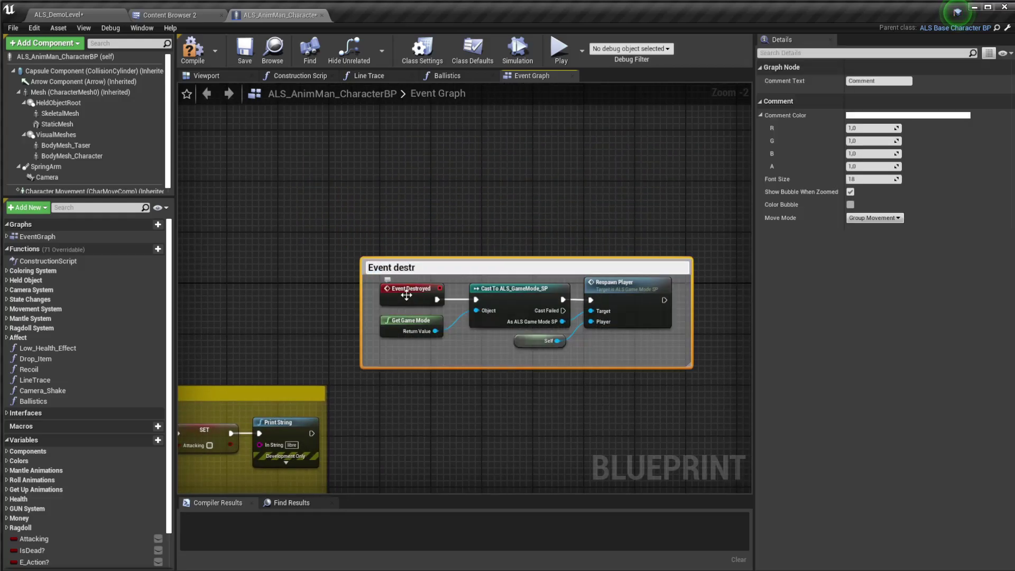
{"action": "key", "text": "Return"}
{"action": "right_click_drag", "start_coordinate": [406, 295], "coordinate": [418, 178]}
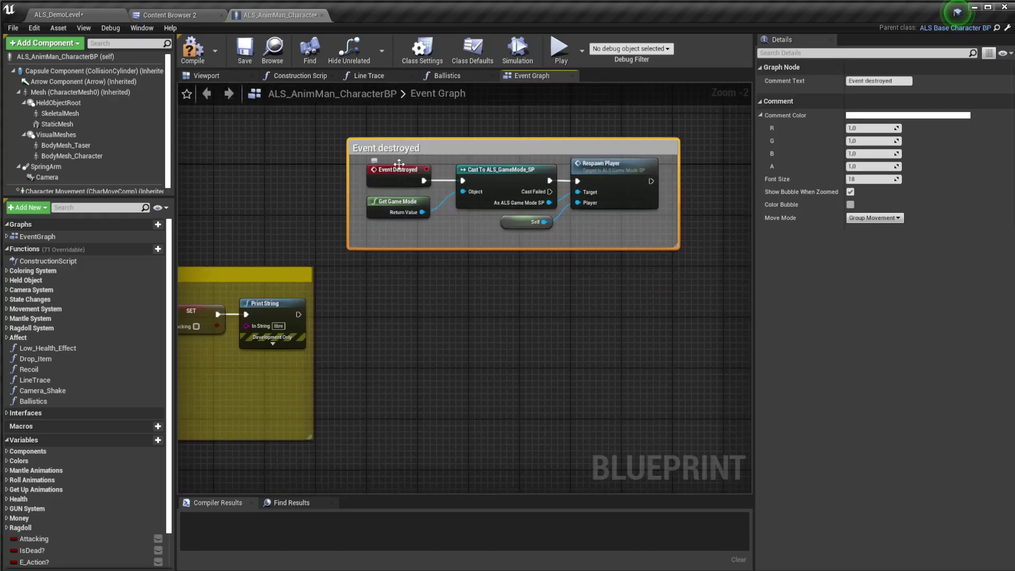
{"action": "mouse_move", "coordinate": [421, 147]}
{"action": "left_mouse_down"}
{"action": "mouse_move", "coordinate": [417, 271]}
{"action": "mouse_move", "coordinate": [405, 277]}
{"action": "left_mouse_up"}
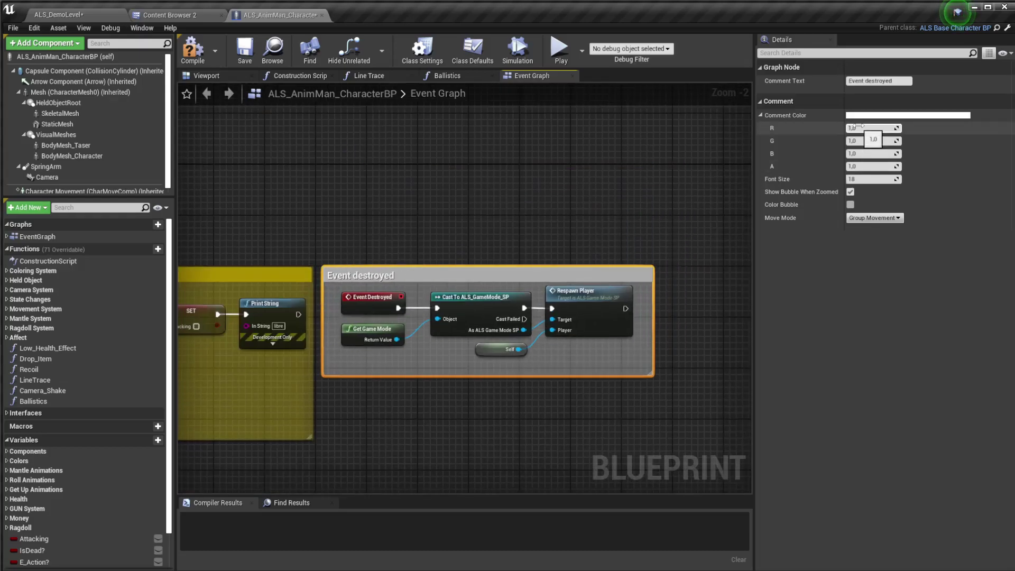
Set the Event destroyed comment colour to pure red.
{"action": "left_click", "coordinate": [908, 116]}
{"action": "left_click", "coordinate": [748, 199]}
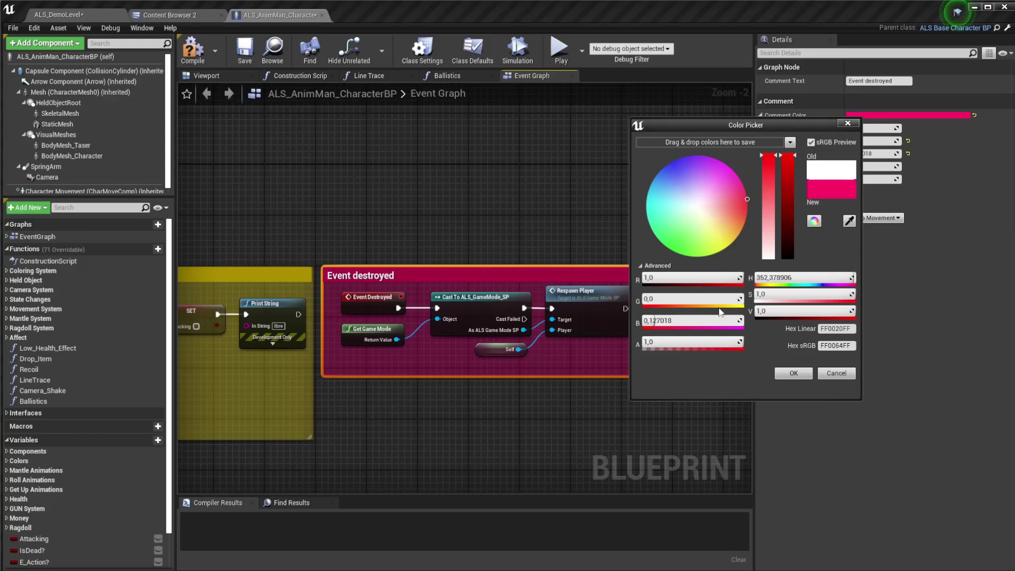
{"action": "type", "text": "0"}
{"action": "key", "text": "Return"}
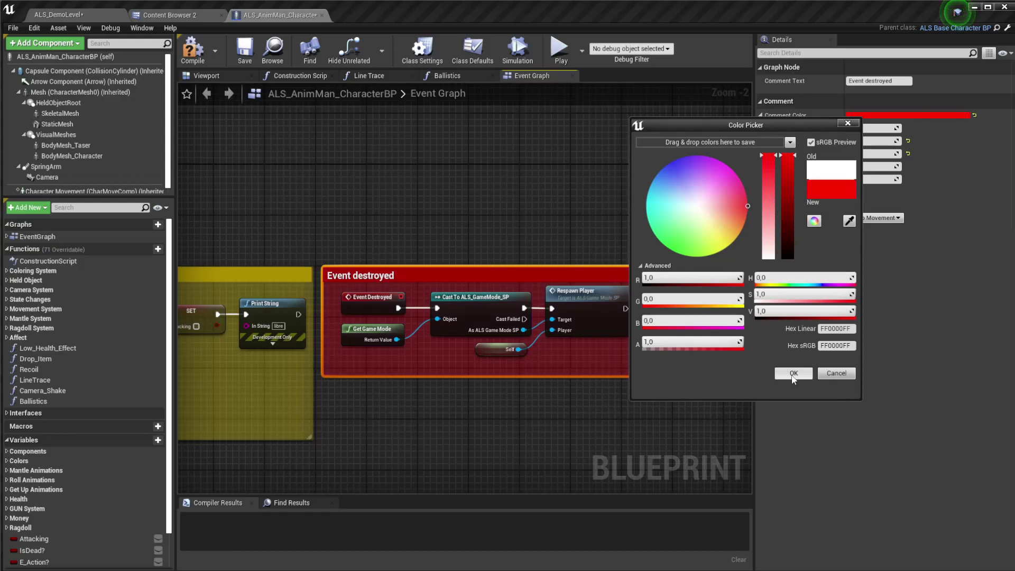
{"action": "left_click", "coordinate": [794, 373]}
{"action": "scroll", "coordinate": [495, 247], "scroll_direction": "down", "scroll_amount": 7}
Review the event graph groups, then compile and save ALS_AnimMan_CharacterBP.
{"action": "scroll", "coordinate": [339, 247], "scroll_direction": "up", "scroll_amount": 2}
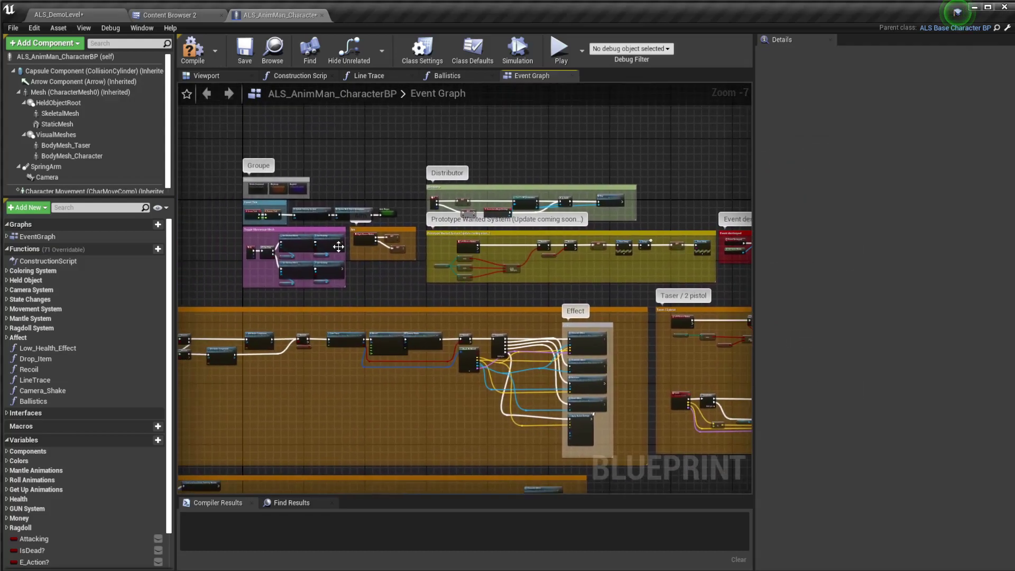
{"action": "scroll", "coordinate": [339, 246], "scroll_direction": "up", "scroll_amount": 2}
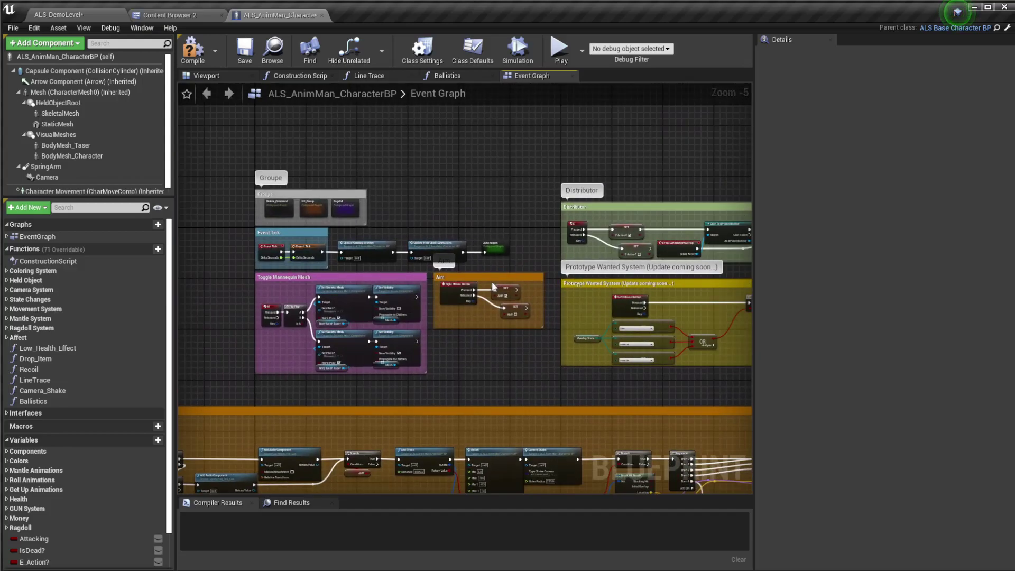
{"action": "scroll", "coordinate": [518, 229], "scroll_direction": "up", "scroll_amount": 2}
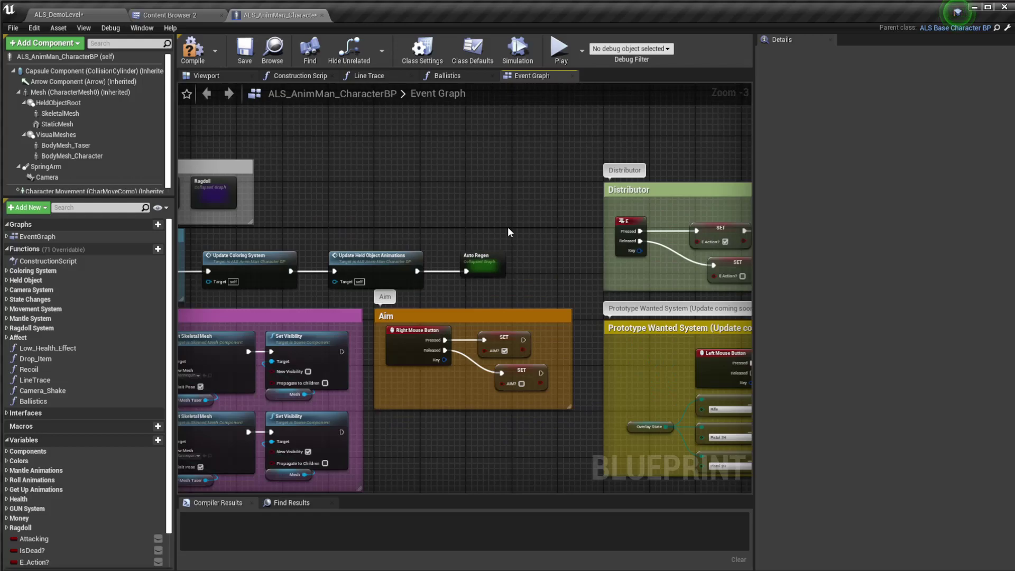
{"action": "mouse_move", "coordinate": [508, 228]}
{"action": "right_mouse_down"}
{"action": "mouse_move", "coordinate": [513, 185]}
{"action": "mouse_move", "coordinate": [331, 195]}
{"action": "right_mouse_up"}
{"action": "scroll", "coordinate": [331, 194], "scroll_direction": "down", "scroll_amount": 2}
{"action": "right_click_drag", "start_coordinate": [670, 263], "coordinate": [525, 236]}
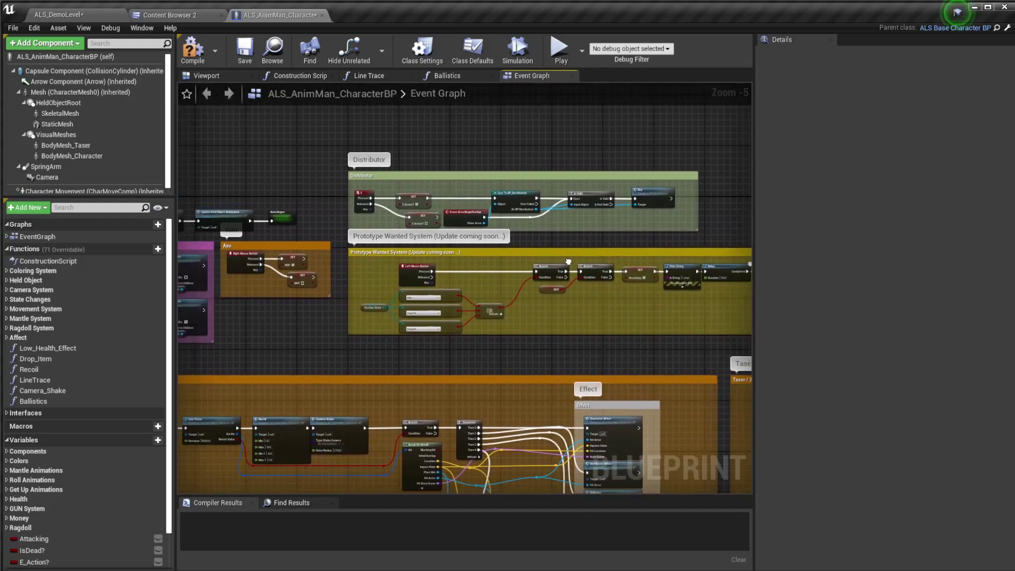
{"action": "left_click", "coordinate": [192, 50]}
{"action": "left_click", "coordinate": [236, 57]}
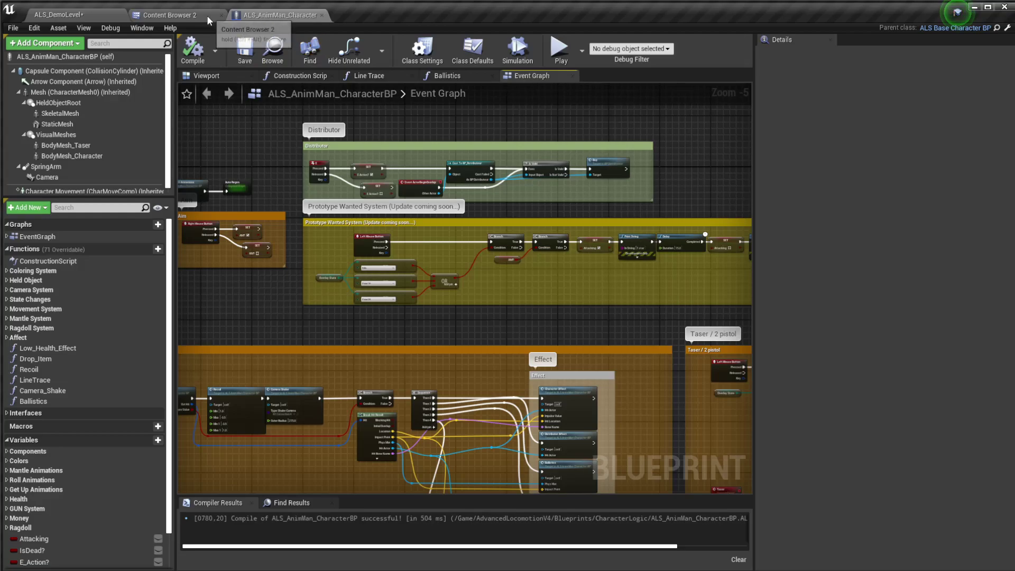
{"action": "right_click_drag", "start_coordinate": [711, 181], "coordinate": [436, 154]}
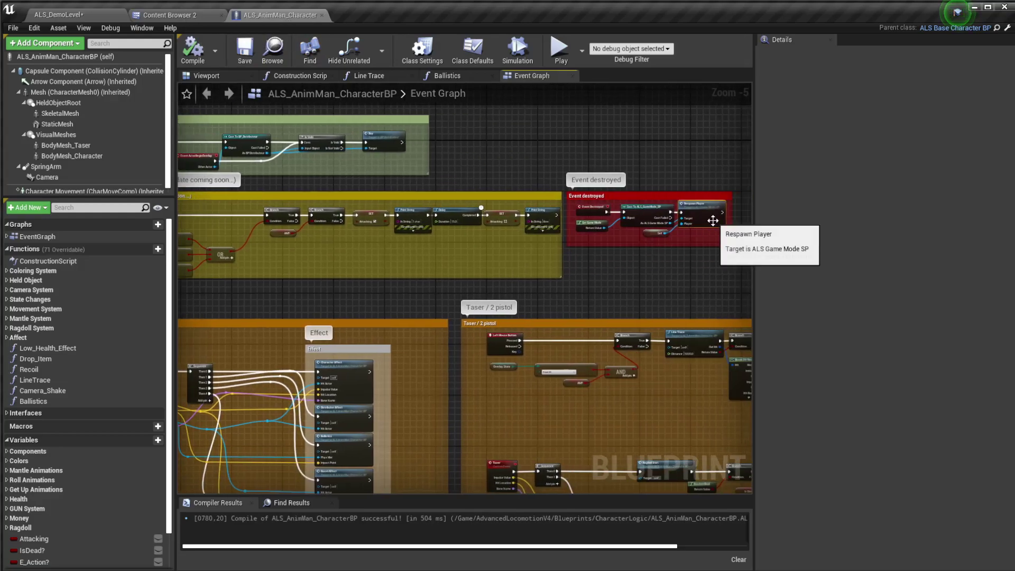
In the game mode, add a Delay node right after the Respawn_Player event.
{"action": "double_click", "coordinate": [697, 214]}
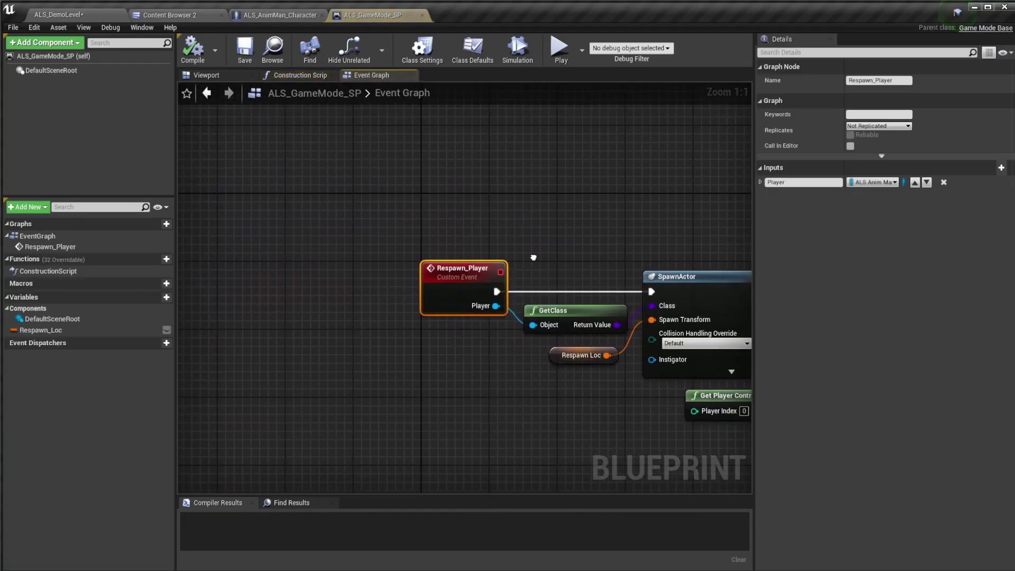
{"action": "mouse_move", "coordinate": [533, 257]}
{"action": "right_mouse_down"}
{"action": "mouse_move", "coordinate": [440, 245]}
{"action": "mouse_move", "coordinate": [657, 238]}
{"action": "right_mouse_up"}
{"action": "left_click", "coordinate": [440, 244]}
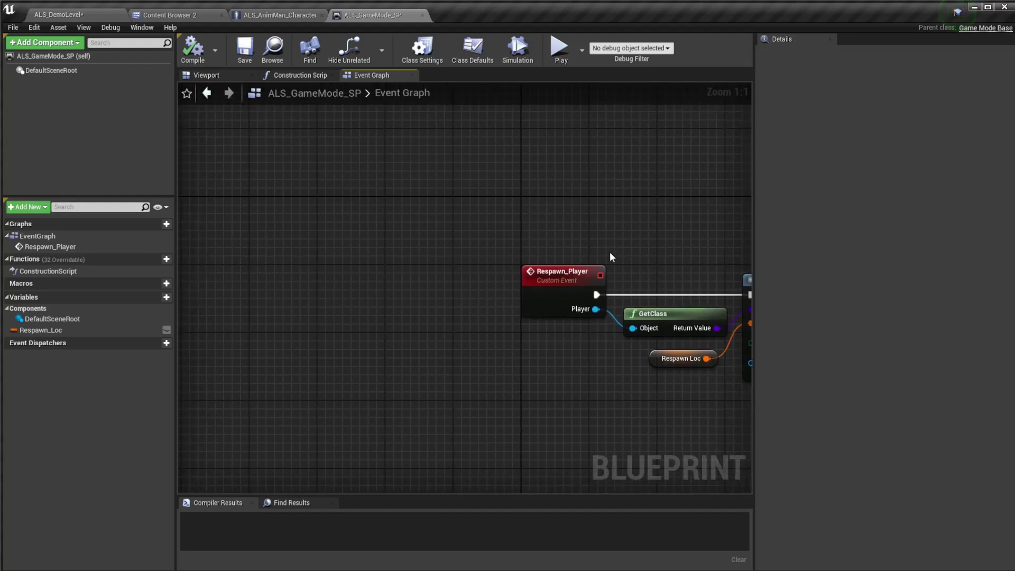
{"action": "mouse_move", "coordinate": [551, 283]}
{"action": "left_mouse_down"}
{"action": "mouse_move", "coordinate": [420, 289]}
{"action": "mouse_move", "coordinate": [510, 267]}
{"action": "left_mouse_up"}
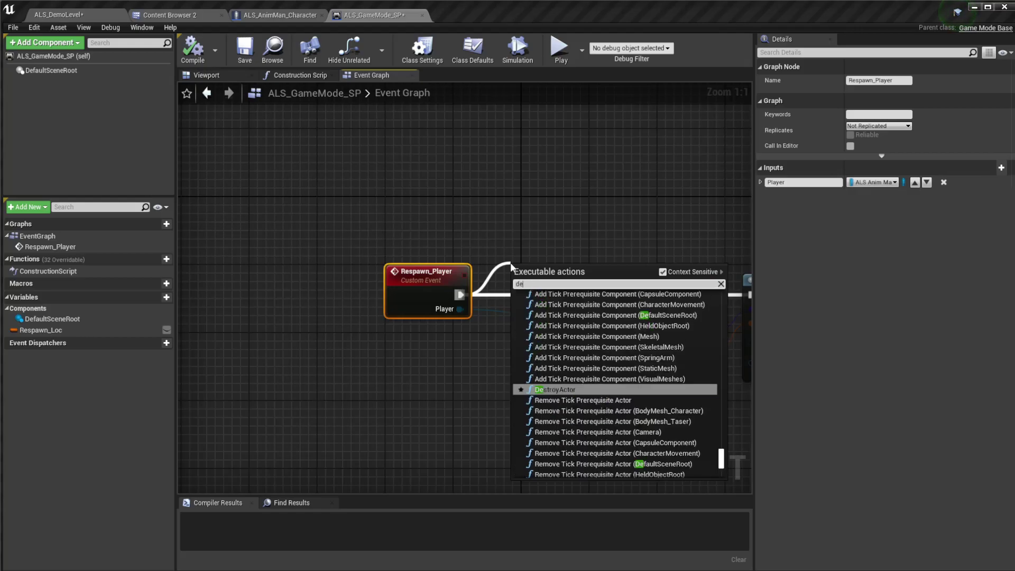
{"action": "type", "text": "delay"}
{"action": "key", "text": "Return"}
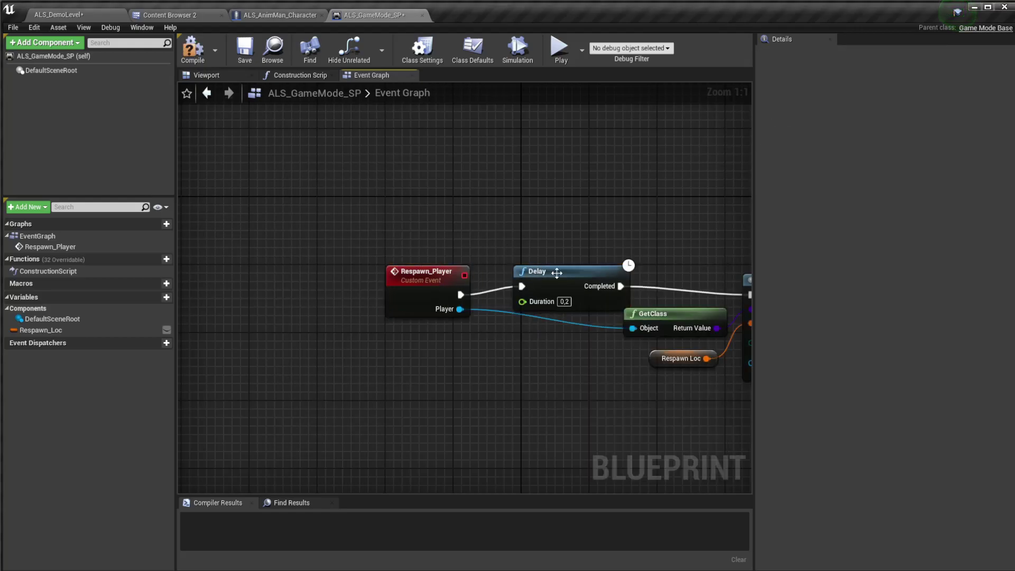
{"action": "left_click_drag", "start_coordinate": [569, 275], "coordinate": [553, 284]}
{"action": "left_click", "coordinate": [526, 238]}
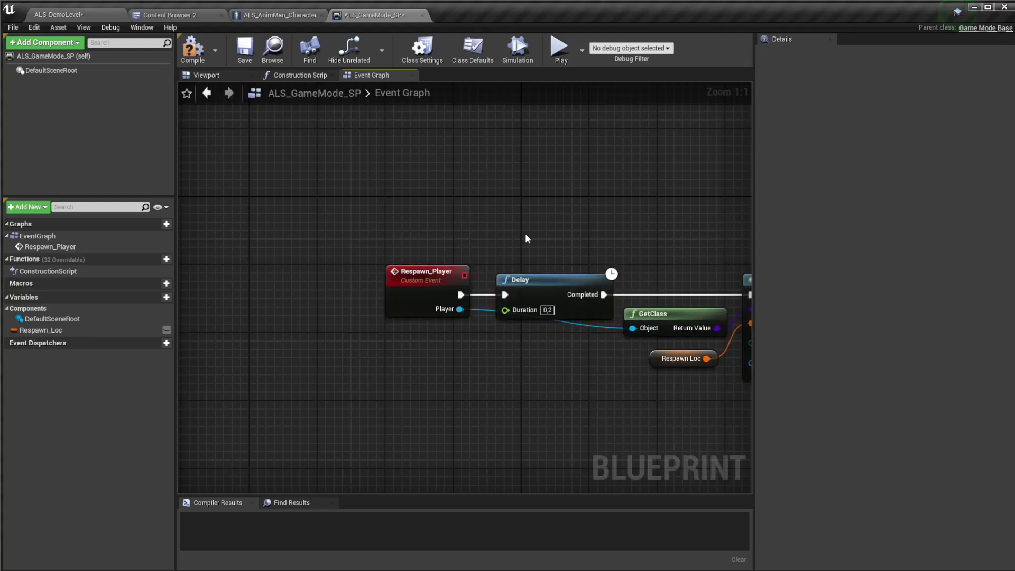
Set the Delay duration to 2.5 seconds.
{"action": "left_click", "coordinate": [547, 311]}
{"action": "type", "text": "2.5"}
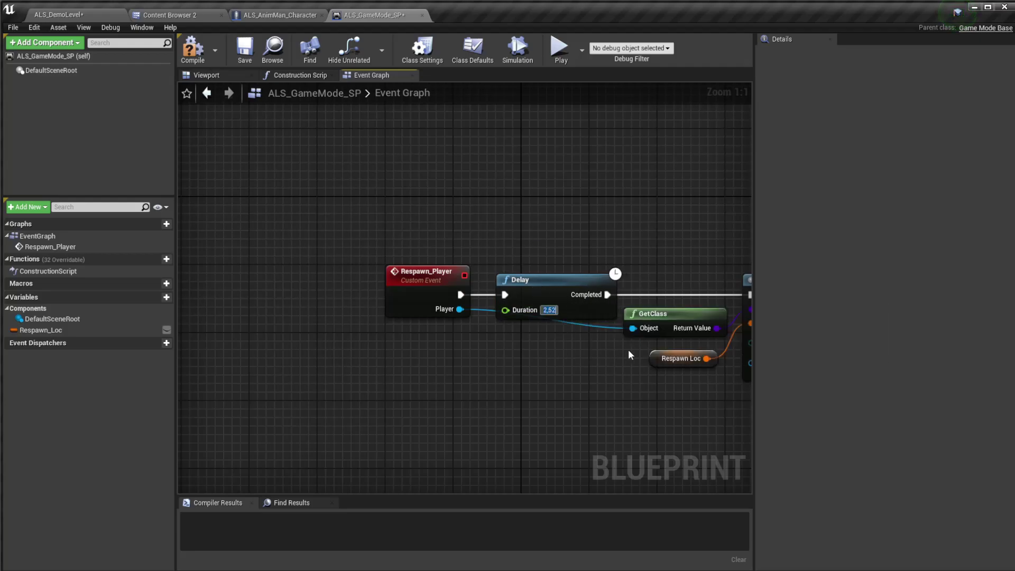
{"action": "key", "text": "Return"}
{"action": "left_click", "coordinate": [539, 296]}
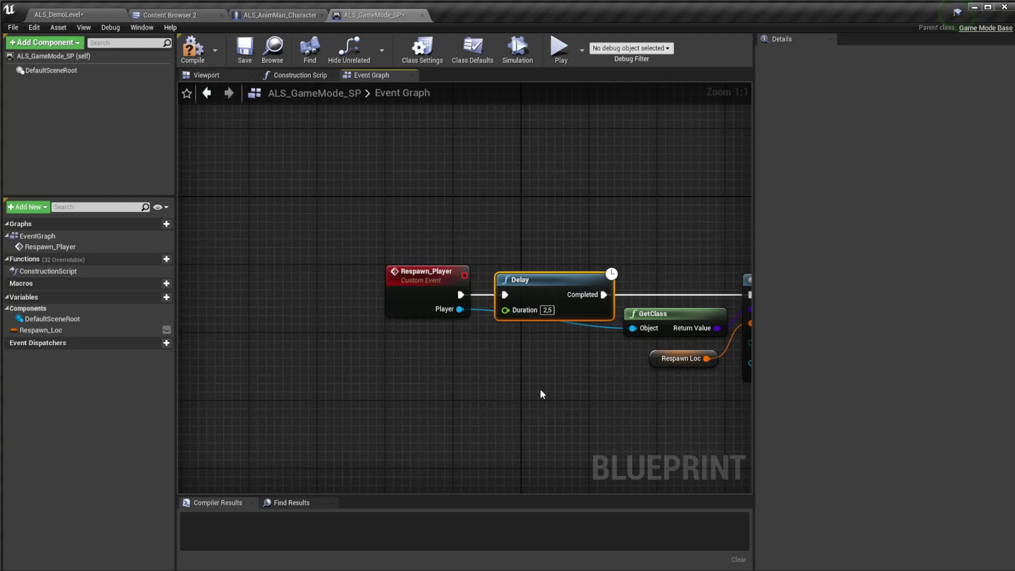
{"action": "left_click", "coordinate": [540, 389]}
{"action": "scroll", "coordinate": [640, 371], "scroll_direction": "down", "scroll_amount": 1}
{"action": "scroll", "coordinate": [641, 371], "scroll_direction": "down", "scroll_amount": 1}
{"action": "scroll", "coordinate": [447, 329], "scroll_direction": "up", "scroll_amount": 3}
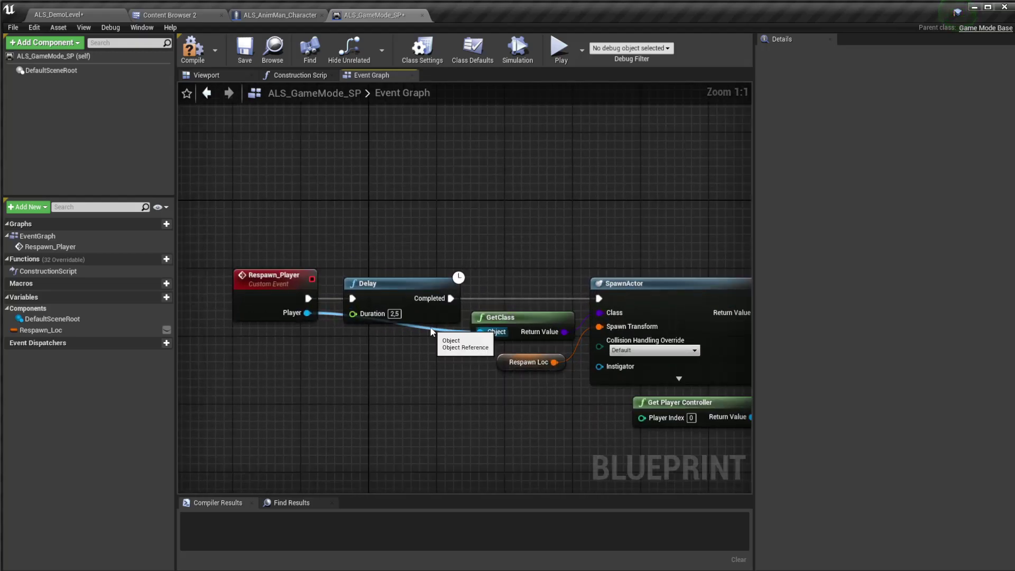
{"action": "mouse_move", "coordinate": [534, 228]}
{"action": "right_mouse_down"}
{"action": "mouse_move", "coordinate": [540, 236]}
{"action": "mouse_move", "coordinate": [416, 227]}
{"action": "right_mouse_up"}
{"action": "scroll", "coordinate": [565, 233], "scroll_direction": "down", "scroll_amount": 3}
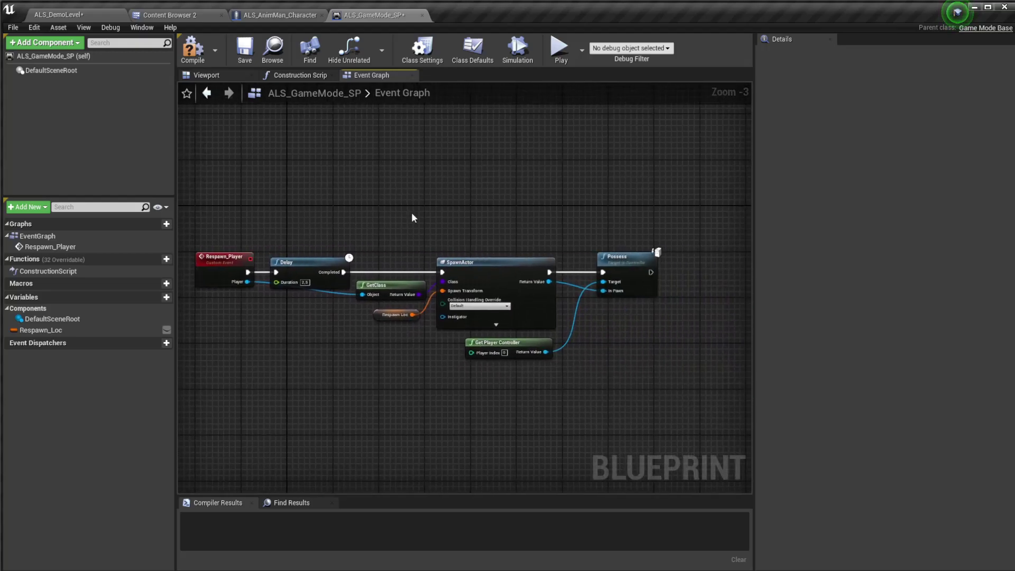
Compile, save and close the ALS_GameMode_SP blueprint.
{"action": "left_click", "coordinate": [193, 49]}
{"action": "left_click", "coordinate": [240, 48]}
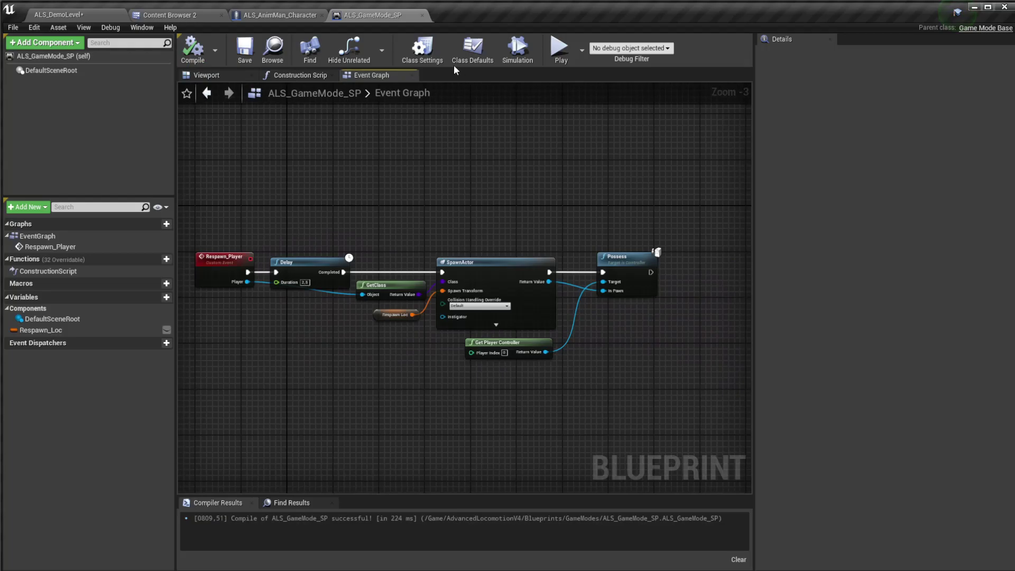
{"action": "left_click", "coordinate": [422, 15]}
{"action": "scroll", "coordinate": [495, 172], "scroll_direction": "down", "scroll_amount": 2}
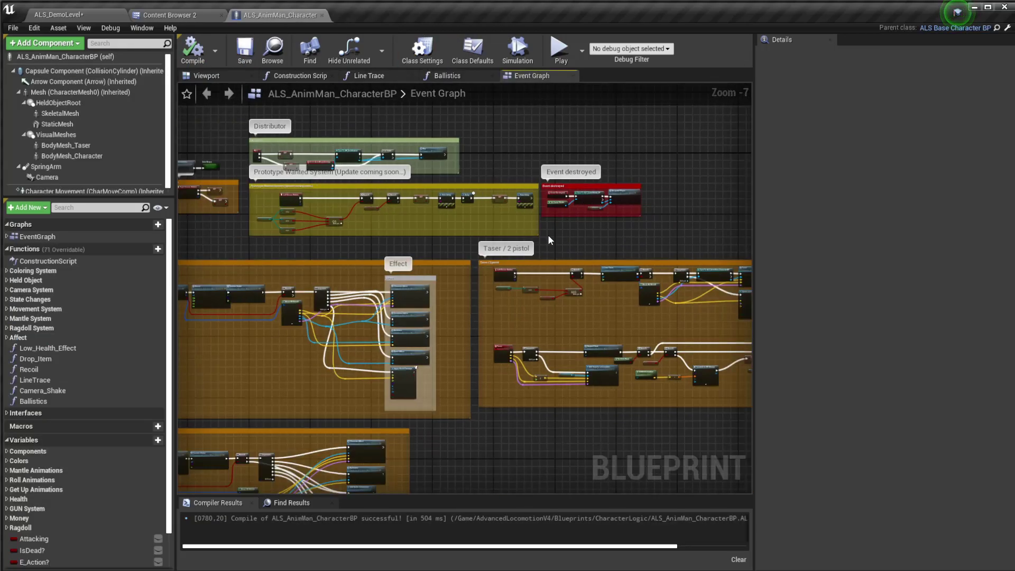
Add an Event BeginPlay node in an empty area of the character graph.
{"action": "mouse_move", "coordinate": [488, 179]}
{"action": "right_mouse_down"}
{"action": "mouse_move", "coordinate": [499, 182]}
{"action": "mouse_move", "coordinate": [505, 216]}
{"action": "mouse_move", "coordinate": [324, 150]}
{"action": "right_mouse_up"}
{"action": "scroll", "coordinate": [505, 217], "scroll_direction": "up", "scroll_amount": 2}
{"action": "scroll", "coordinate": [392, 148], "scroll_direction": "up", "scroll_amount": 5}
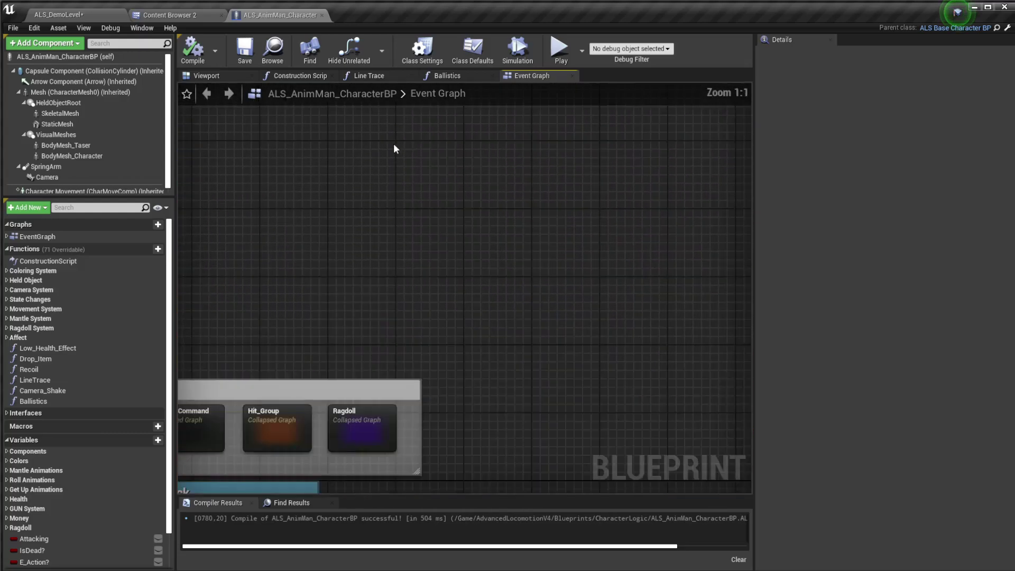
{"action": "right_click", "coordinate": [394, 147]}
{"action": "type", "text": "event begin p"}
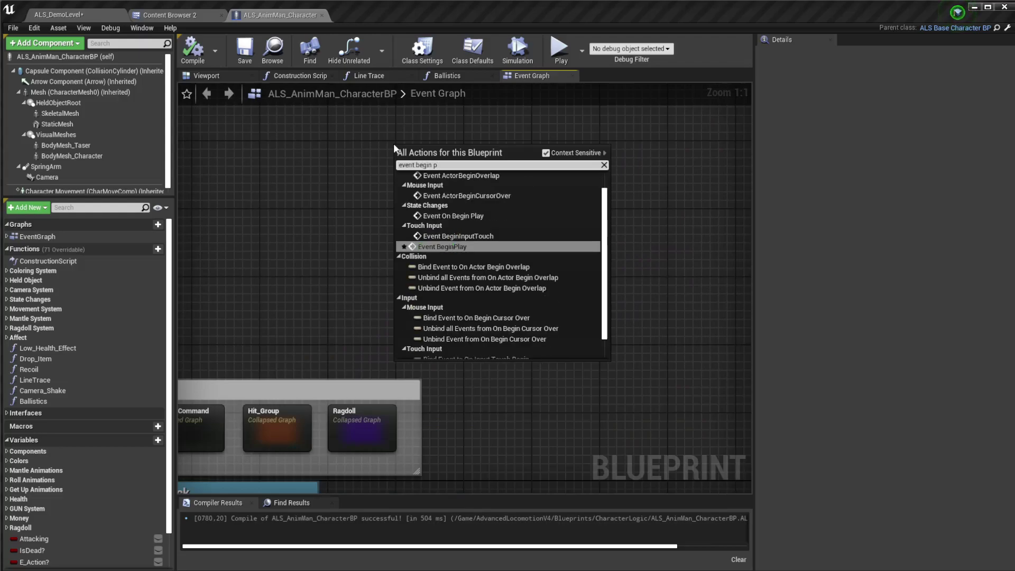
{"action": "key", "text": "Return"}
{"action": "right_click_drag", "start_coordinate": [393, 144], "coordinate": [555, 227]}
{"action": "left_click_drag", "start_coordinate": [555, 226], "coordinate": [284, 226]}
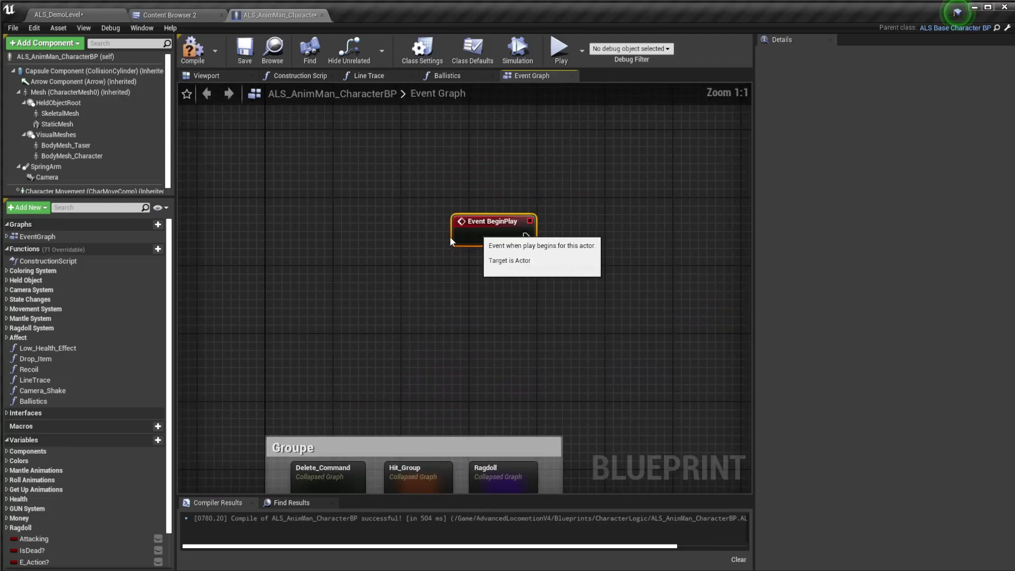
{"action": "left_click", "coordinate": [369, 283]}
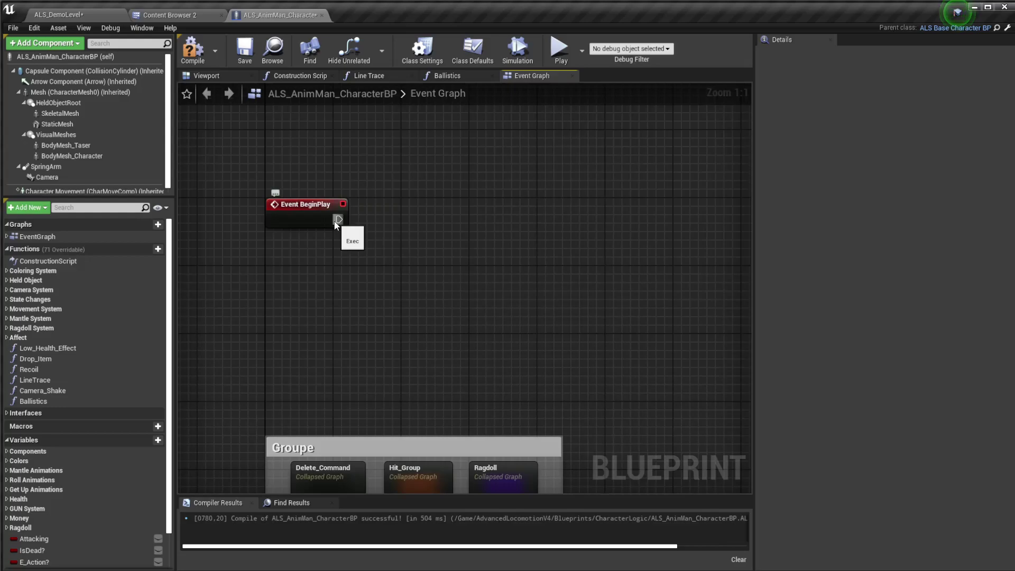
Place a Get Game Mode node beneath Event BeginPlay.
{"action": "right_click", "coordinate": [331, 244]}
{"action": "type", "text": "get"}
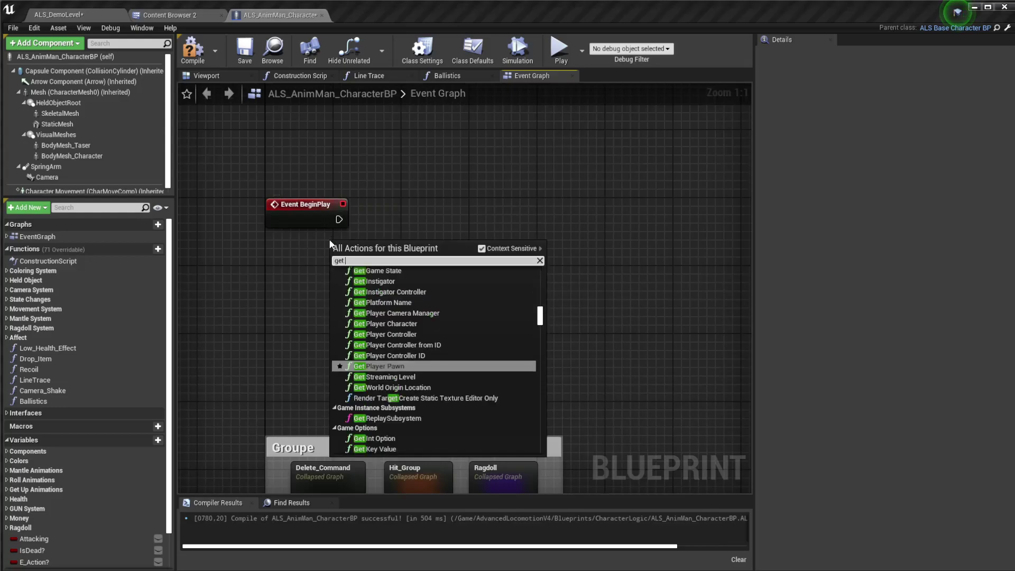
{"action": "type", "text": " game mode"}
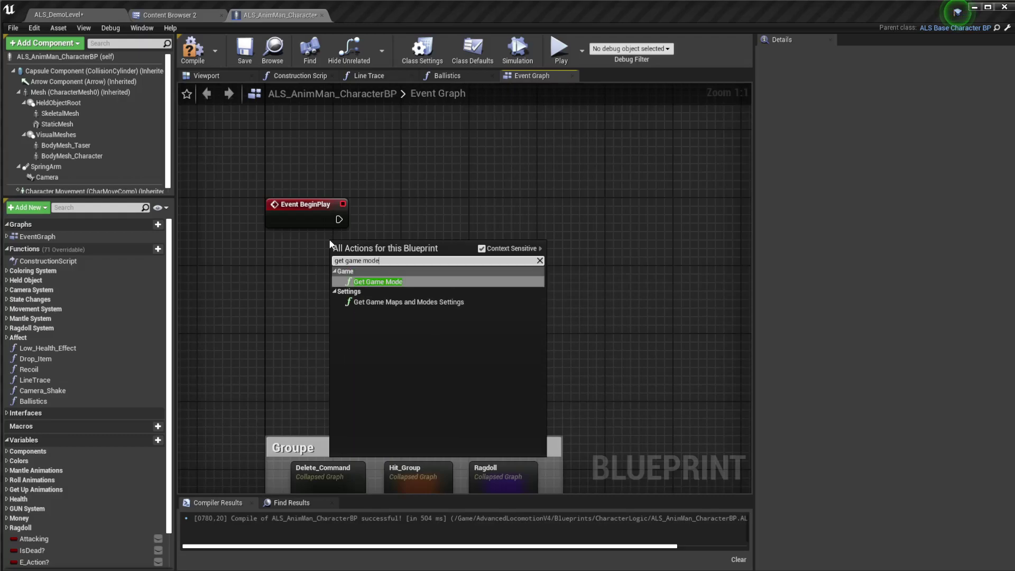
{"action": "key", "text": "Return"}
{"action": "left_click_drag", "start_coordinate": [363, 253], "coordinate": [297, 252]}
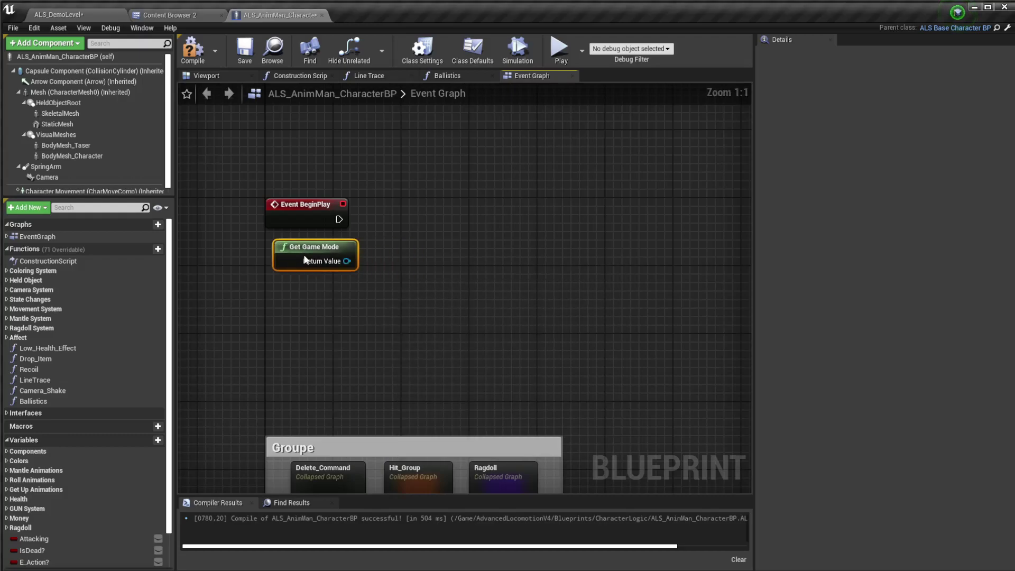
{"action": "left_click", "coordinate": [354, 330]}
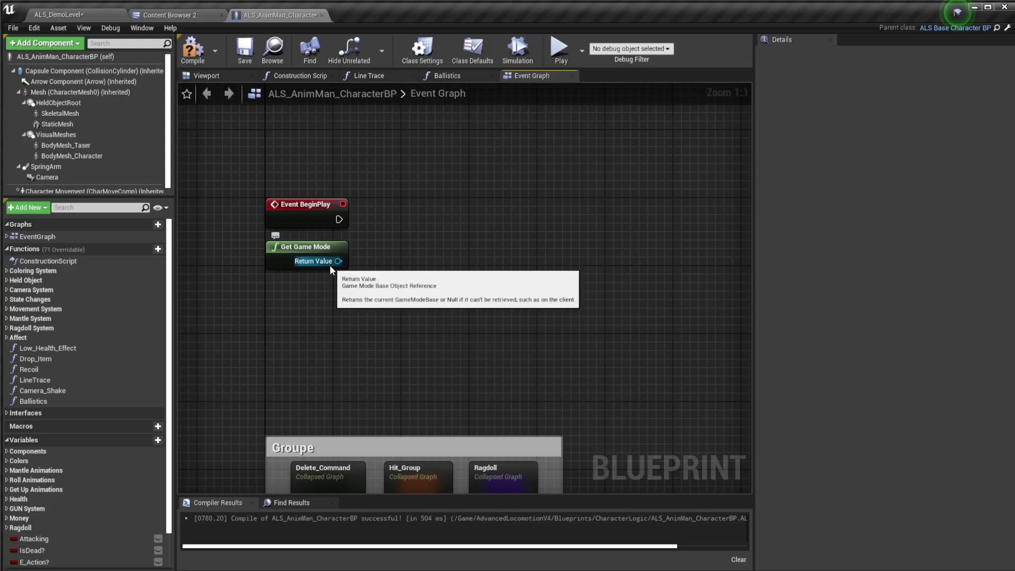
Cast the game mode to ALS_GameMode_SP and have BeginPlay trigger the cast.
{"action": "left_click_drag", "start_coordinate": [330, 266], "coordinate": [420, 220]}
{"action": "type", "text": "casrt to"}
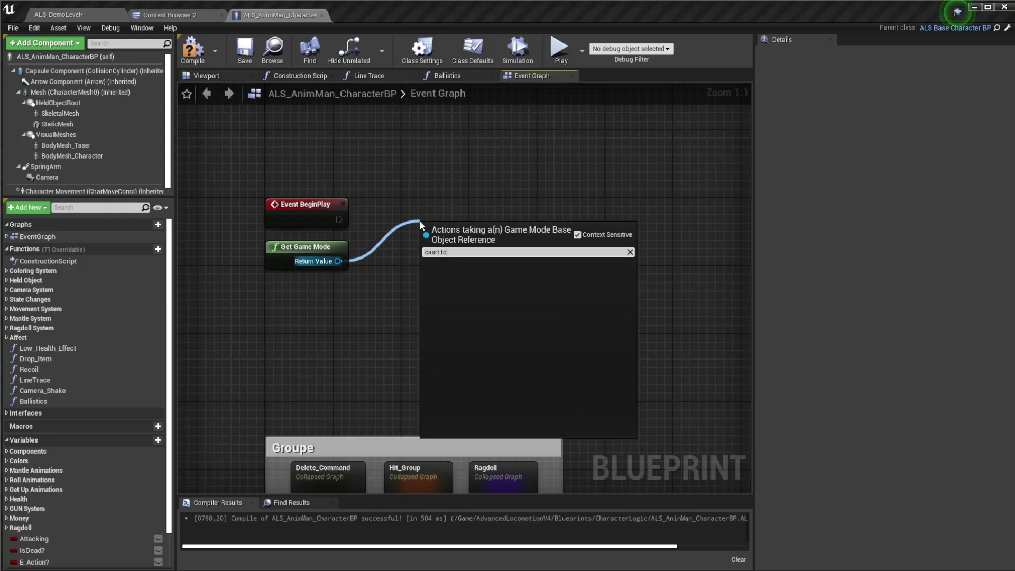
{"action": "key", "text": "BackSpace"}
{"action": "key", "text": "BackSpace"}
{"action": "key", "text": "BackSpace"}
{"action": "type", "text": "t to"}
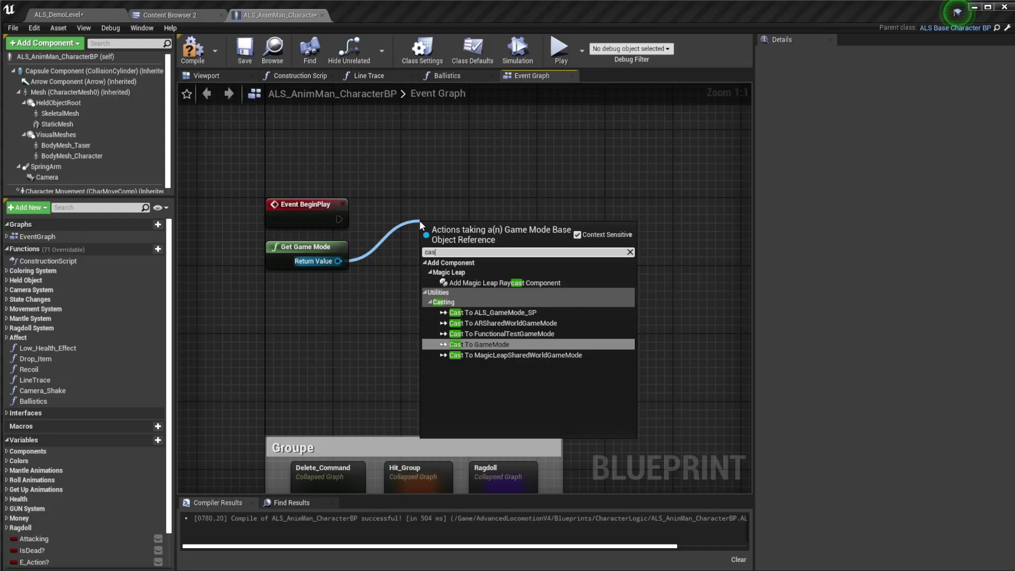
{"action": "type", "text": " als"}
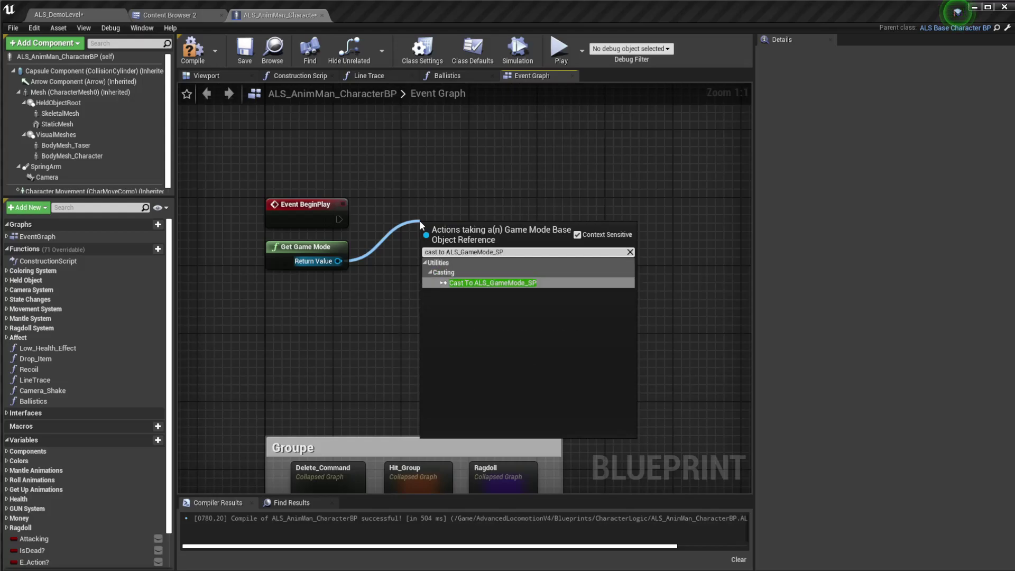
{"action": "key", "text": "Return"}
{"action": "mouse_move", "coordinate": [427, 245]}
{"action": "left_mouse_down"}
{"action": "mouse_move", "coordinate": [339, 220]}
{"action": "mouse_move", "coordinate": [408, 230]}
{"action": "left_mouse_up"}
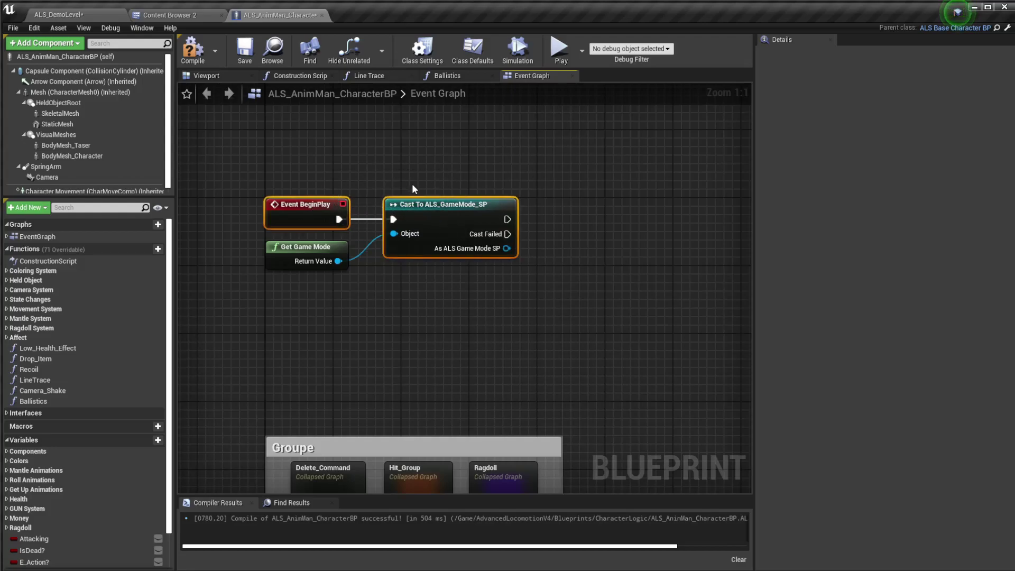
Add a SET Respawn Loc node on the cast's game mode output, run after the cast.
{"action": "right_click_drag", "start_coordinate": [413, 183], "coordinate": [330, 185]}
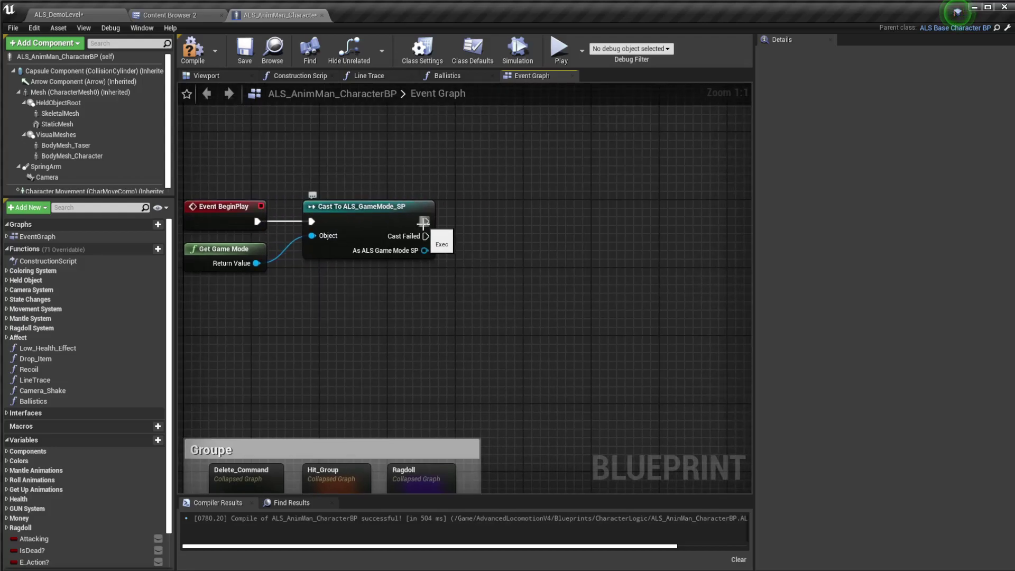
{"action": "left_click_drag", "start_coordinate": [425, 250], "coordinate": [489, 237]}
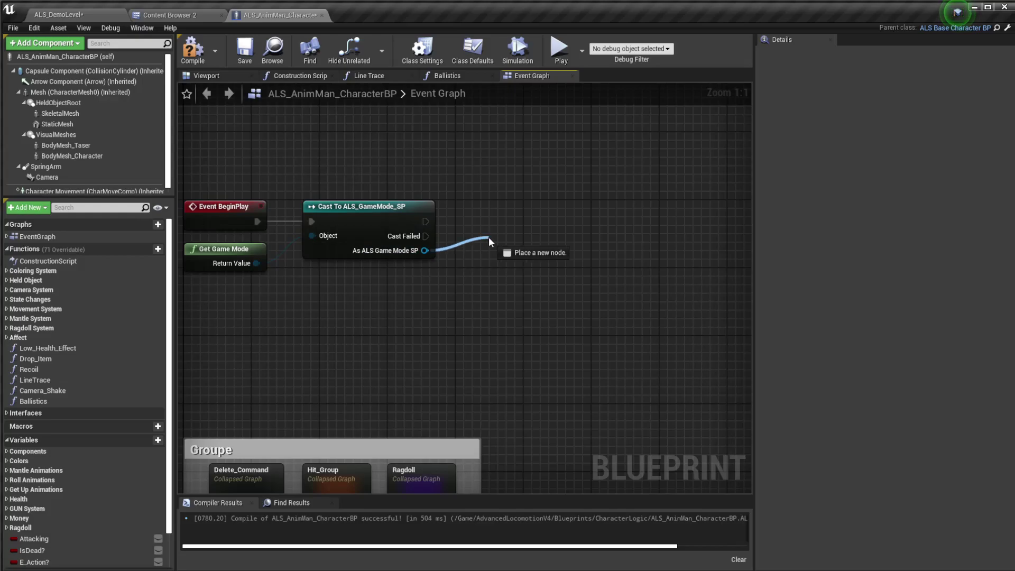
{"action": "type", "text": "respawn"}
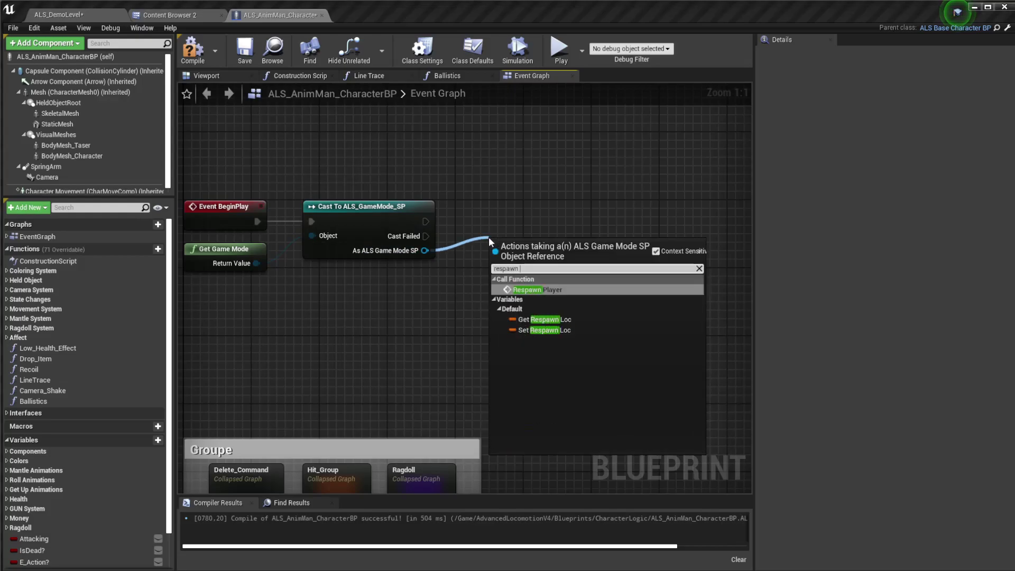
{"action": "left_click", "coordinate": [558, 332]}
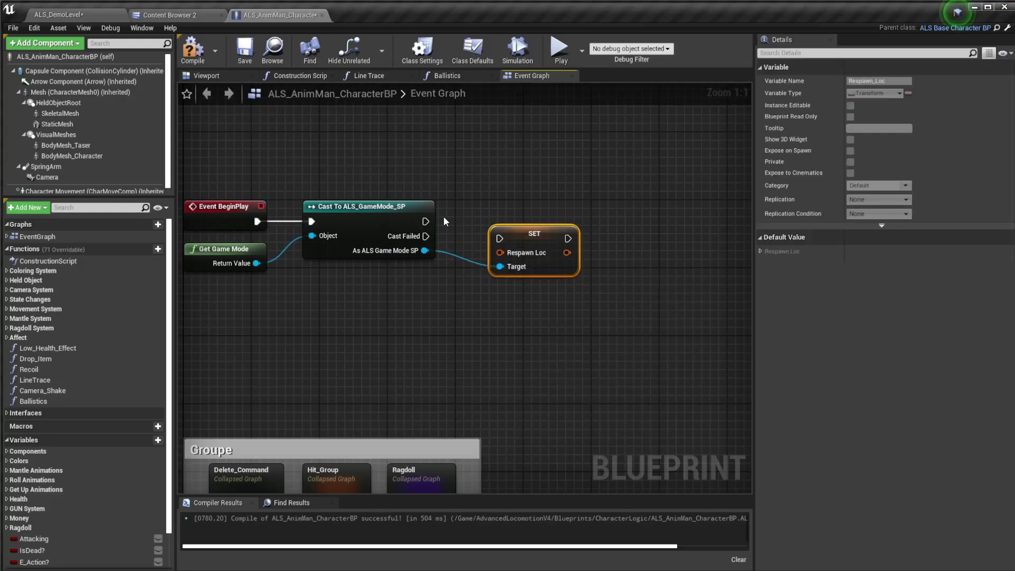
{"action": "left_click_drag", "start_coordinate": [426, 222], "coordinate": [492, 229]}
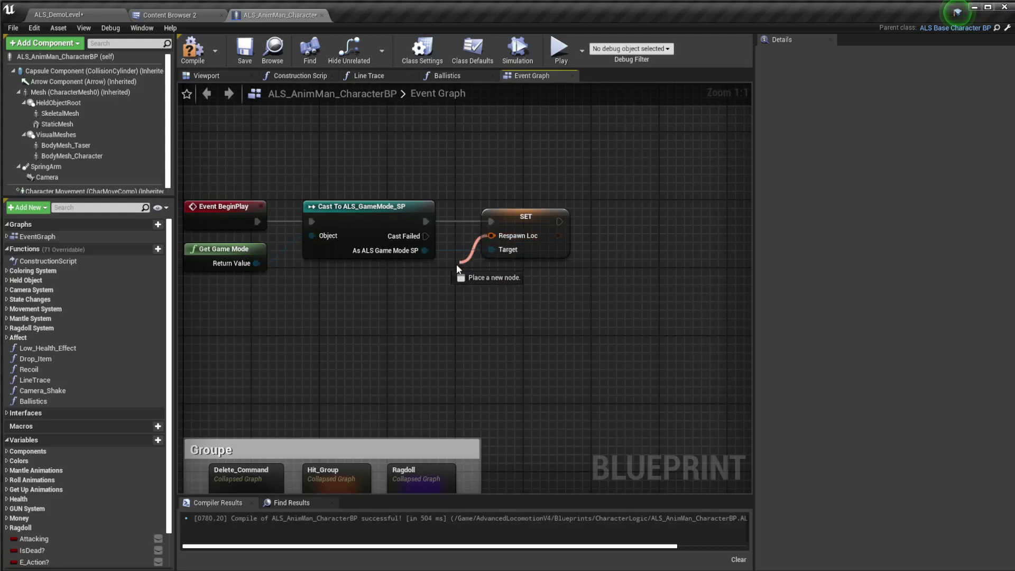
Feed GetActorTransform into Respawn Loc and compile the character blueprint.
{"action": "left_click_drag", "start_coordinate": [491, 236], "coordinate": [452, 268]}
{"action": "type", "text": "get act"}
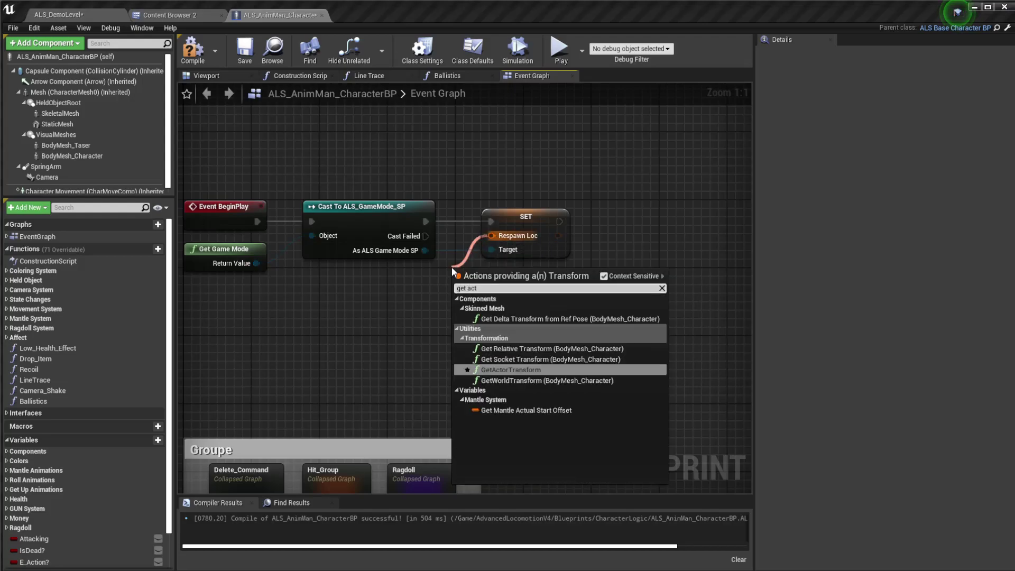
{"action": "key", "text": "Return"}
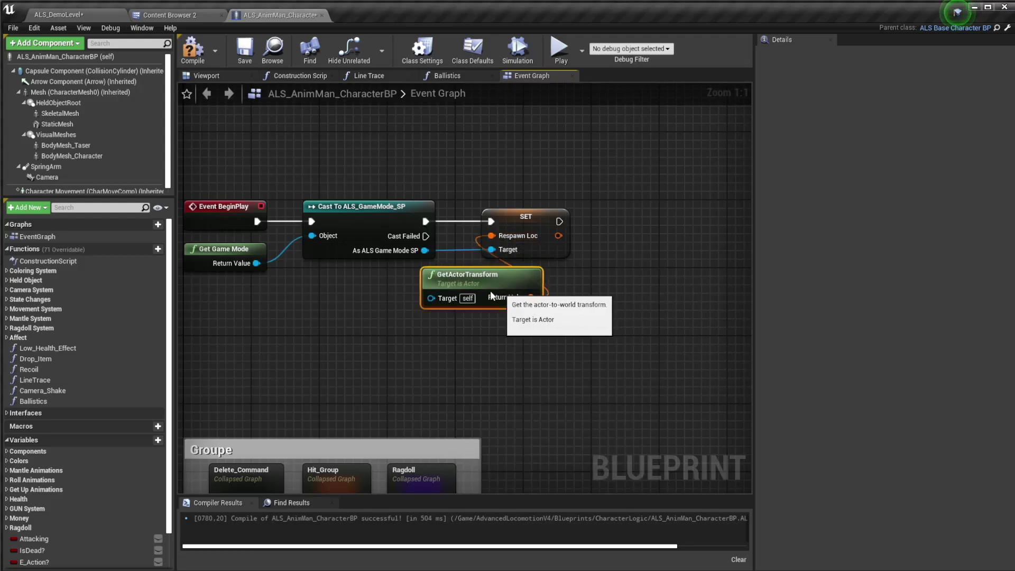
{"action": "left_click_drag", "start_coordinate": [491, 296], "coordinate": [382, 297]}
{"action": "left_click", "coordinate": [379, 163]}
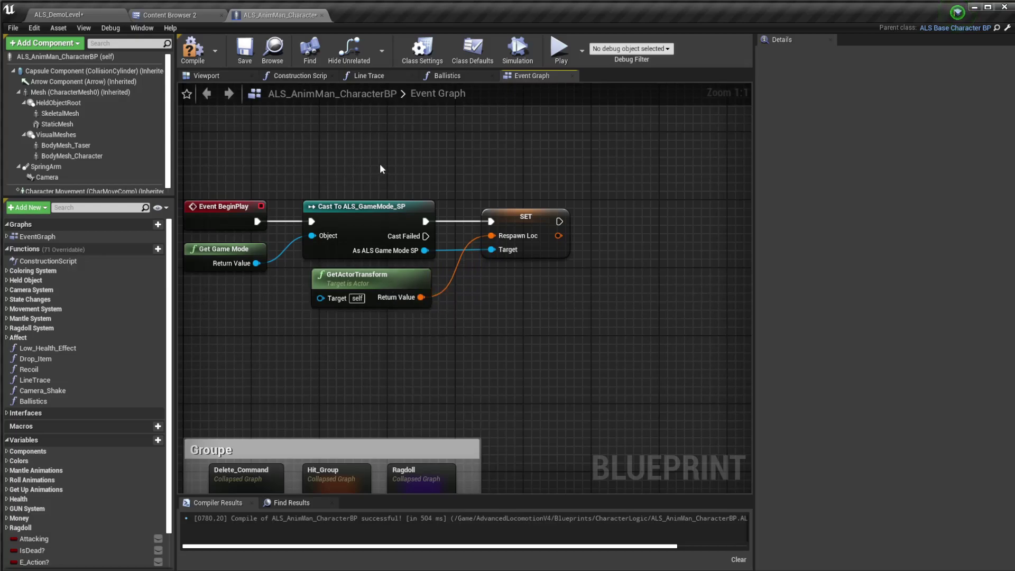
{"action": "left_click", "coordinate": [194, 62]}
{"action": "scroll", "coordinate": [309, 144], "scroll_direction": "down", "scroll_amount": 2}
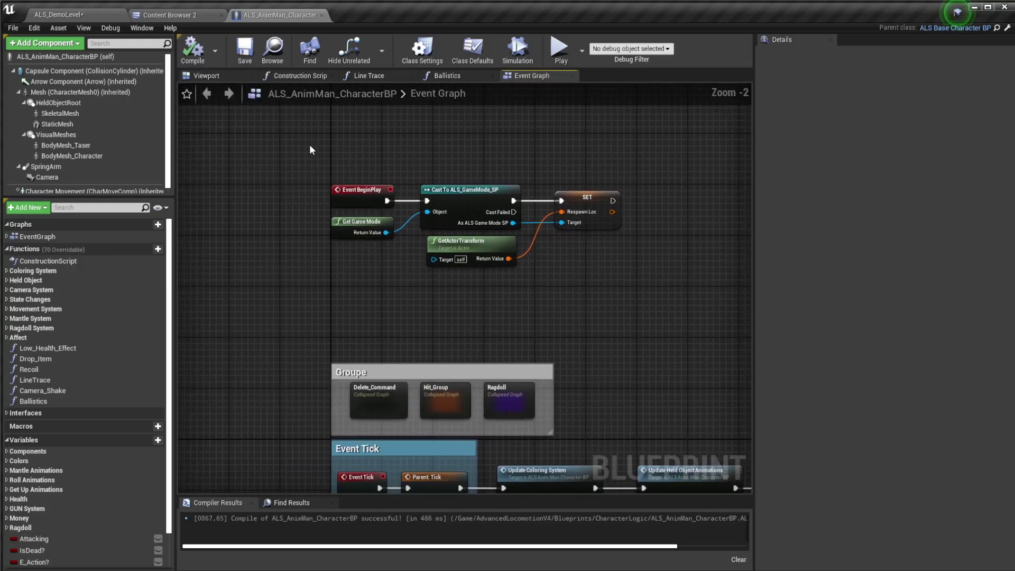
Select Event BeginPlay and wrap it in a comment titled 'Event begin play'.
{"action": "left_click_drag", "start_coordinate": [309, 145], "coordinate": [594, 247]}
{"action": "left_click", "coordinate": [318, 159]}
{"action": "scroll", "coordinate": [319, 158], "scroll_direction": "down", "scroll_amount": 2}
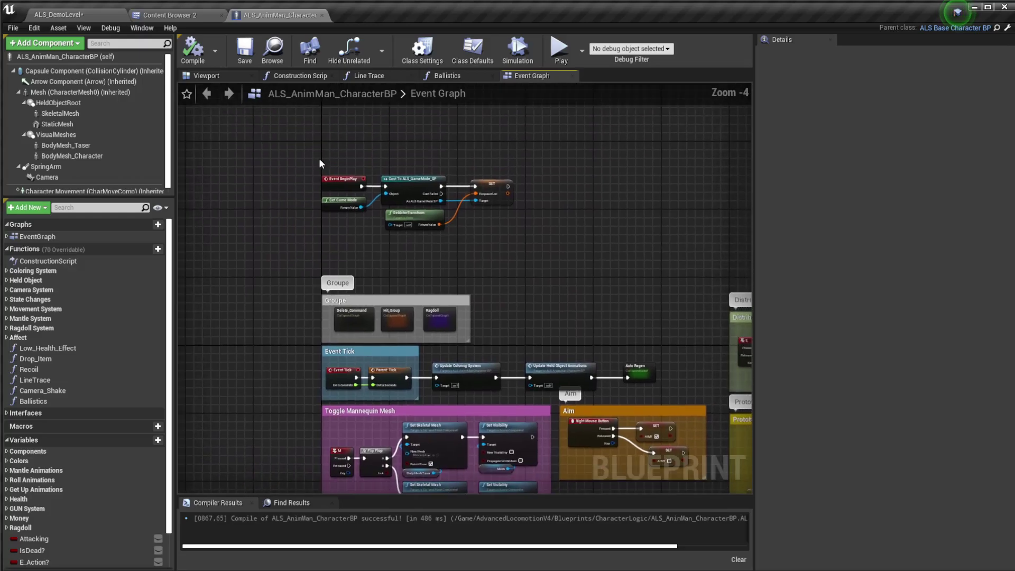
{"action": "scroll", "coordinate": [391, 180], "scroll_direction": "up", "scroll_amount": 3}
{"action": "right_click_drag", "start_coordinate": [357, 210], "coordinate": [471, 230]}
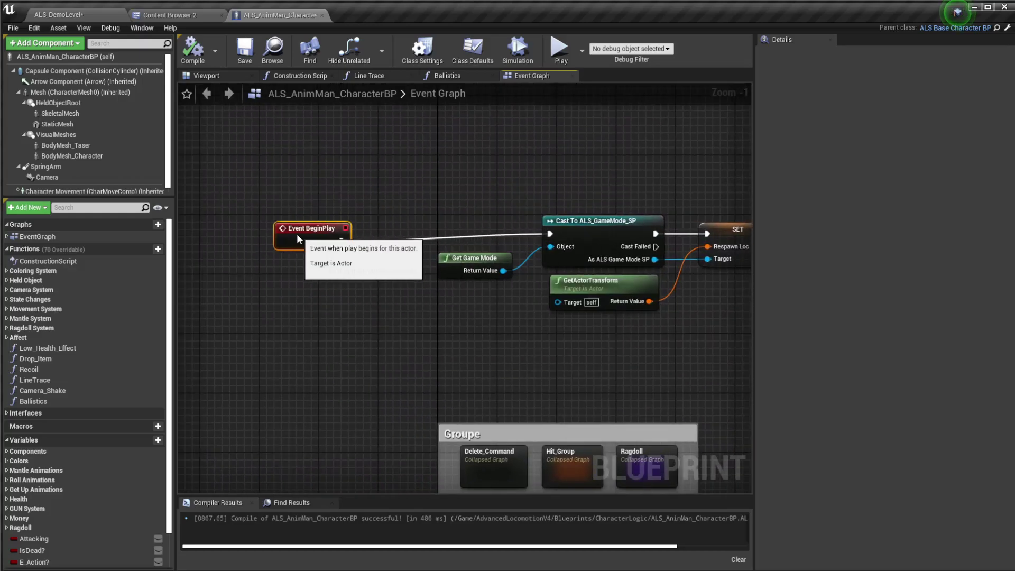
{"action": "left_click_drag", "start_coordinate": [297, 233], "coordinate": [282, 227]}
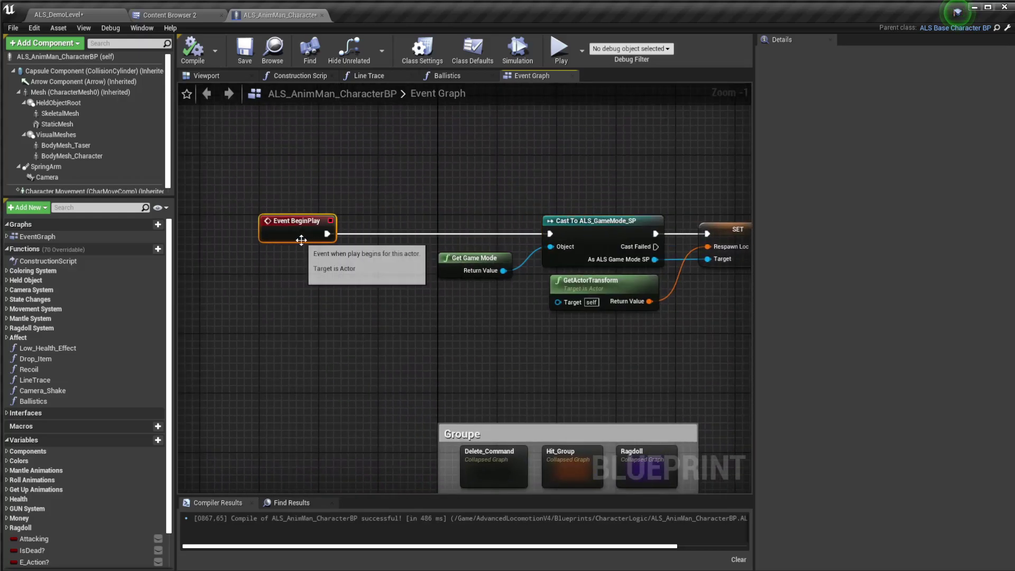
{"action": "type", "text": "cEve"}
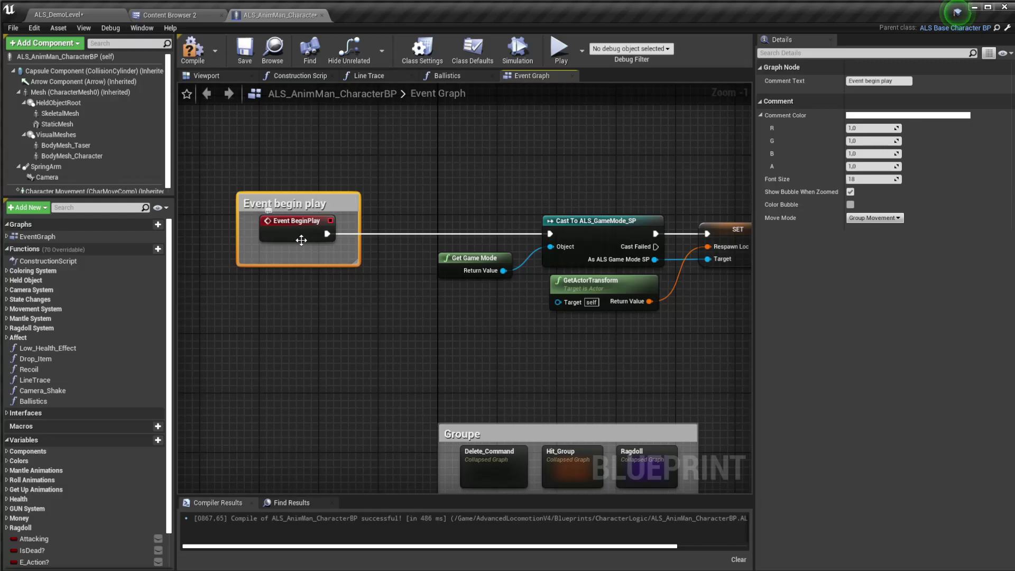
{"action": "left_click", "coordinate": [424, 302]}
Look over the graph and undo an accidental resize of the Event begin play comment.
{"action": "scroll", "coordinate": [423, 302], "scroll_direction": "down", "scroll_amount": 1}
{"action": "right_click_drag", "start_coordinate": [419, 347], "coordinate": [366, 294]}
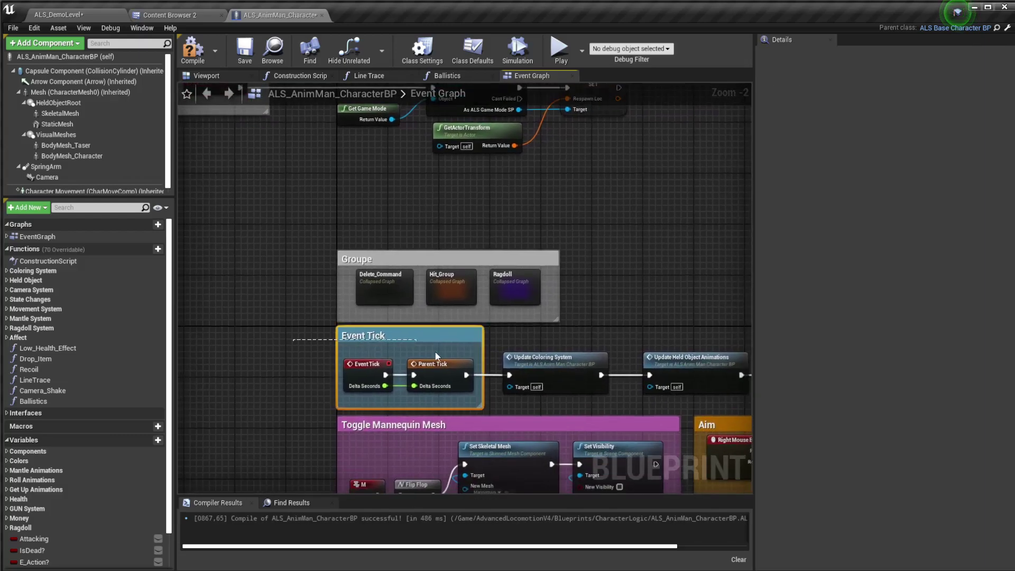
{"action": "left_click_drag", "start_coordinate": [489, 365], "coordinate": [489, 365]}
{"action": "left_click", "coordinate": [388, 349]}
{"action": "scroll", "coordinate": [556, 227], "scroll_direction": "down", "scroll_amount": 3}
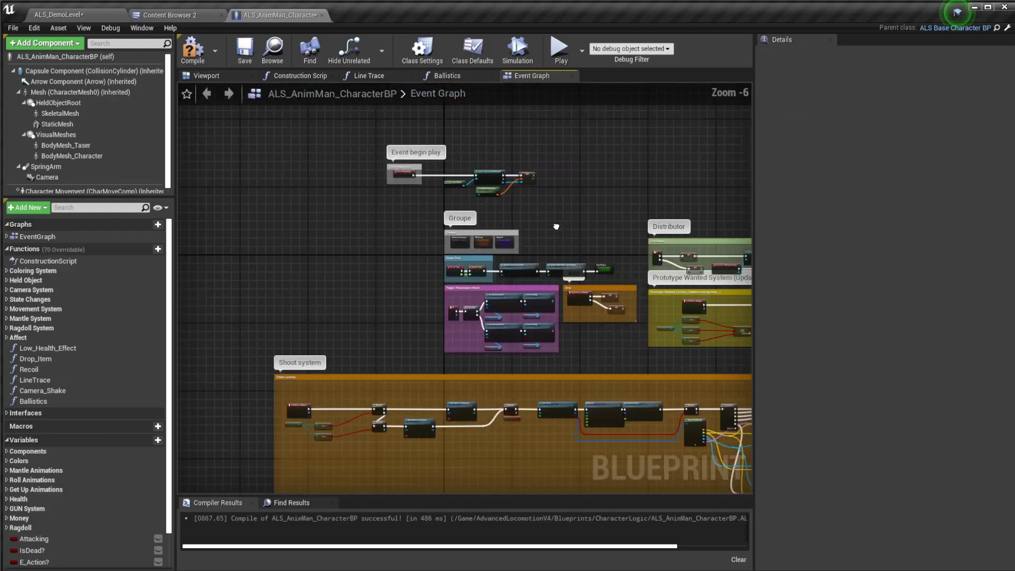
{"action": "scroll", "coordinate": [514, 231], "scroll_direction": "up", "scroll_amount": 3}
{"action": "scroll", "coordinate": [489, 232], "scroll_direction": "up", "scroll_amount": 1}
{"action": "left_click", "coordinate": [337, 178]}
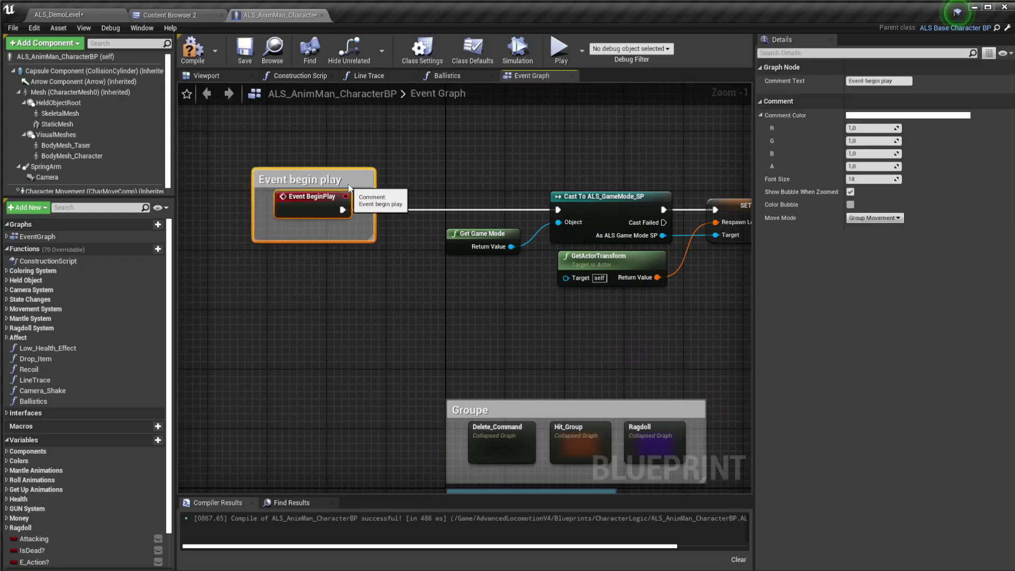
{"action": "left_click", "coordinate": [378, 154]}
{"action": "right_click_drag", "start_coordinate": [734, 206], "coordinate": [691, 222]}
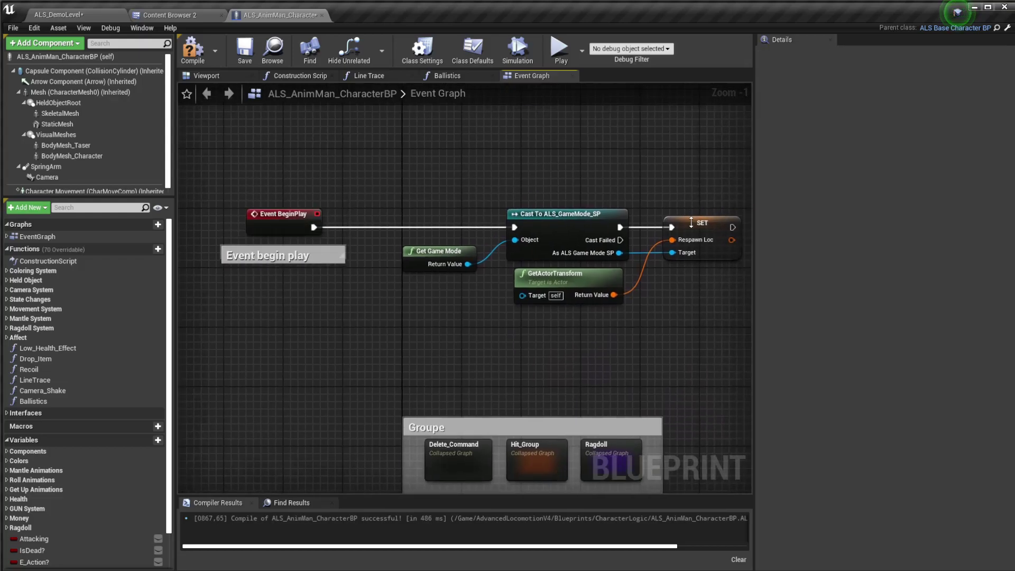
{"action": "key", "text": "ctrl+z"}
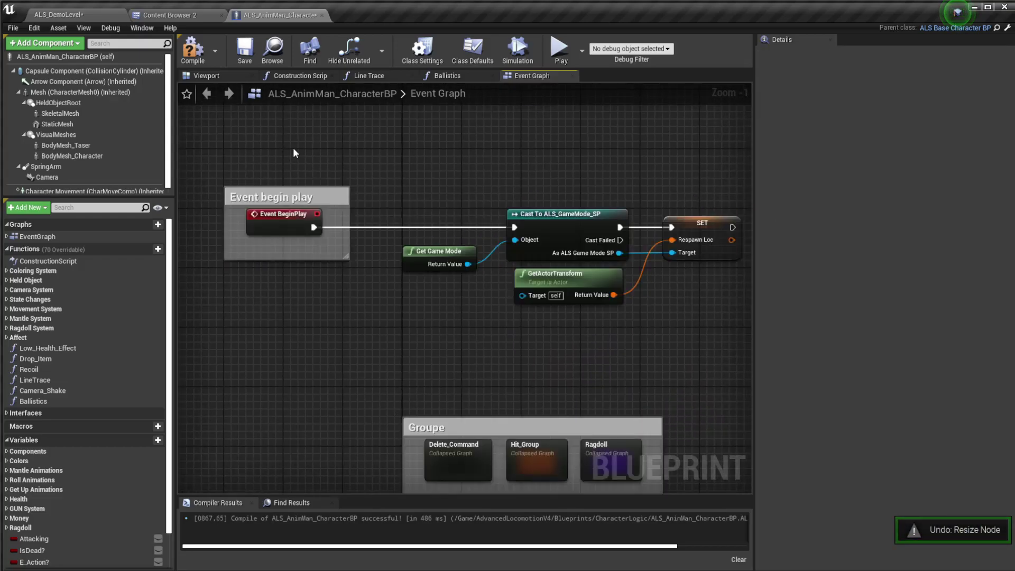
Save the character blueprint and start a Play-in-Editor session of ALS_DemoLevel.
{"action": "left_click", "coordinate": [246, 48]}
{"action": "left_click", "coordinate": [98, 17]}
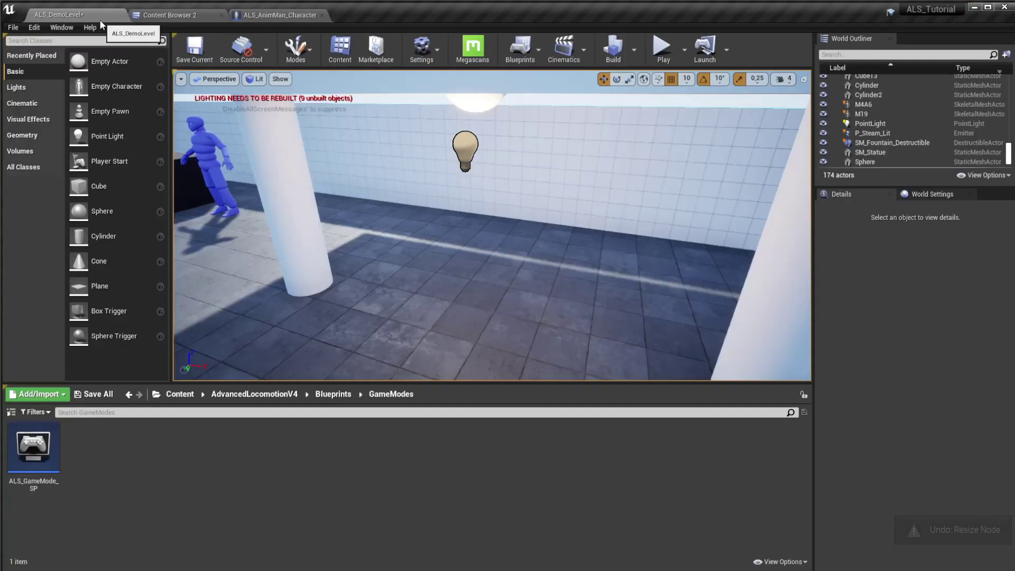
{"action": "left_click", "coordinate": [663, 51]}
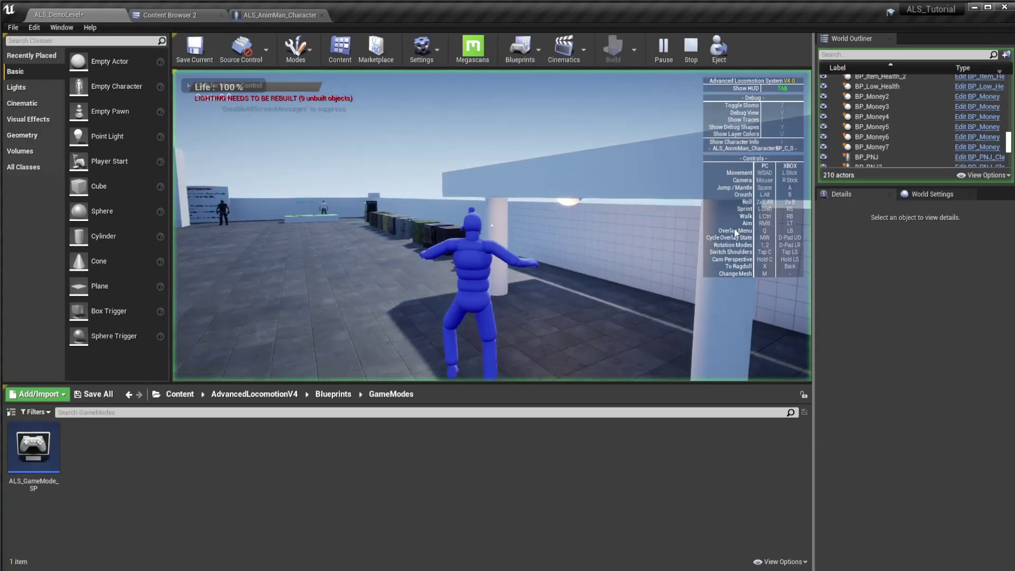
Run the character toward the buildings, stop the session, and close the Message Log.
{"action": "key", "text": "F11"}
{"action": "key", "text": "q"}
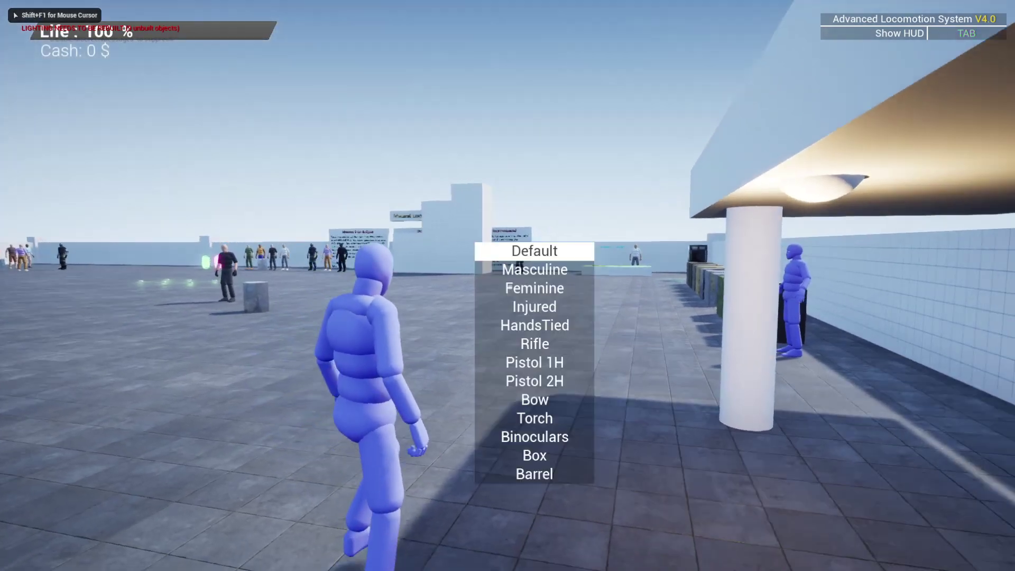
{"action": "key", "text": "w"}
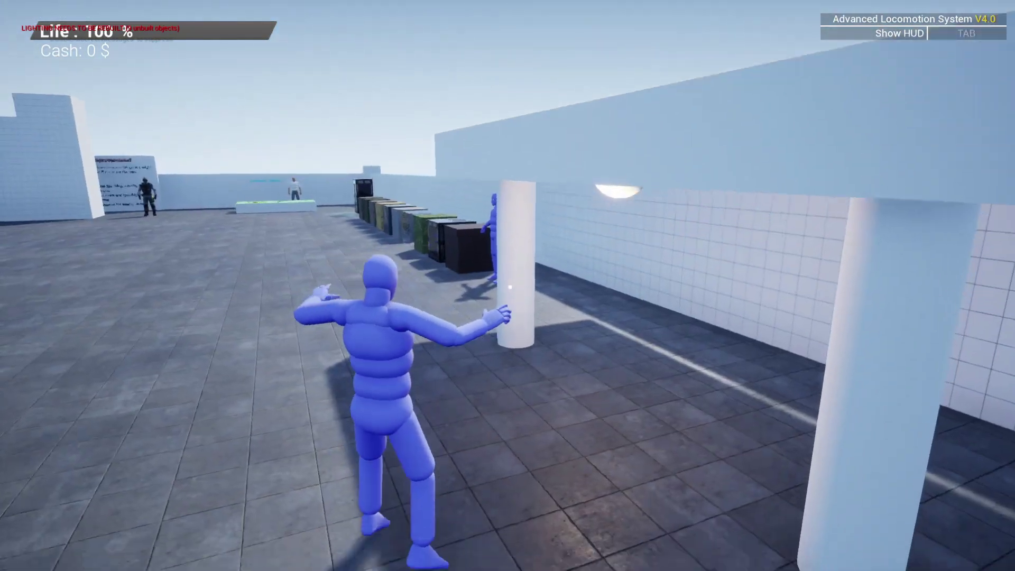
{"action": "key", "text": "Escape"}
{"action": "middle_click", "coordinate": [361, 15]}
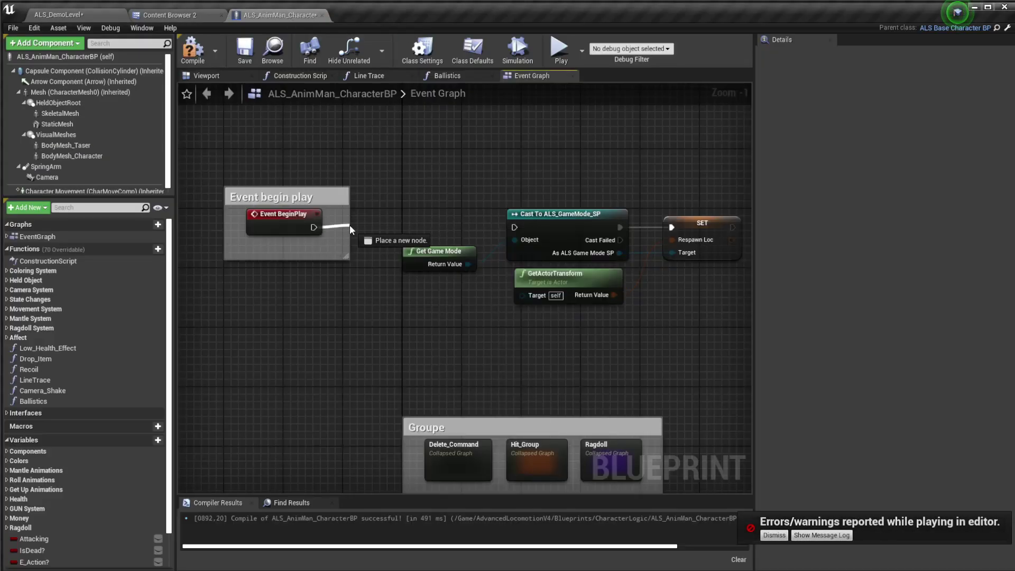
Add a Parent: BeginPlay call right after Event BeginPlay, ahead of the game-mode cast.
{"action": "left_click_drag", "start_coordinate": [312, 228], "coordinate": [350, 225]}
{"action": "right_click", "coordinate": [305, 228]}
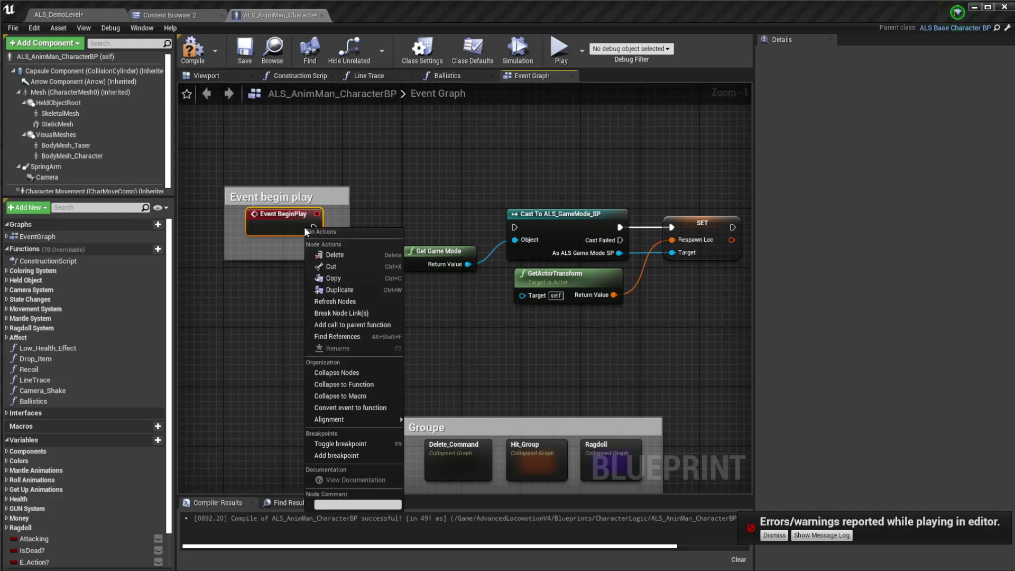
{"action": "left_click", "coordinate": [339, 327]}
{"action": "left_click_drag", "start_coordinate": [330, 242], "coordinate": [360, 220]}
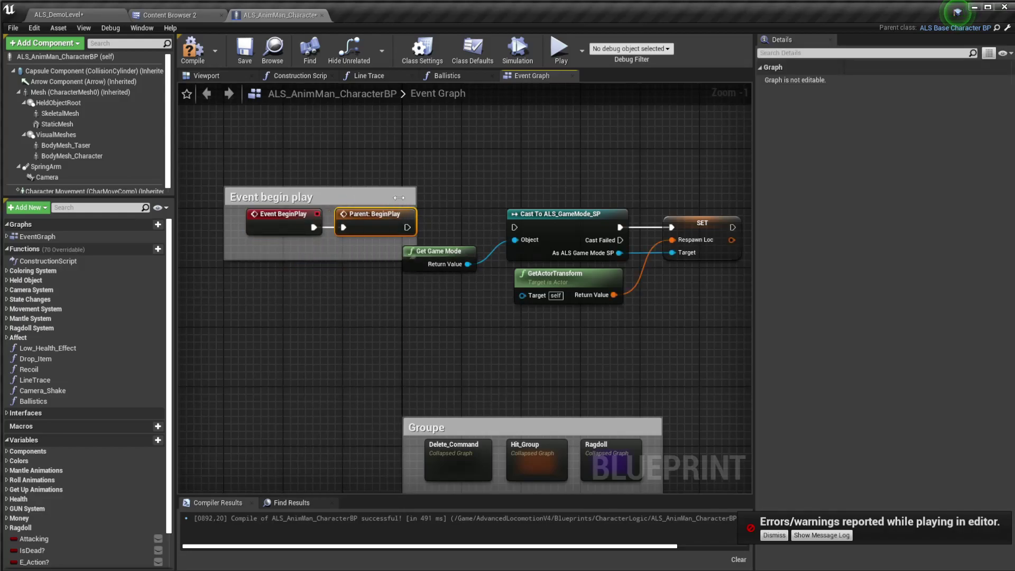
Shift the Event begin play comment left, save the blueprint, and return to ALS_DemoLevel.
{"action": "right_click_drag", "start_coordinate": [399, 197], "coordinate": [548, 202]}
{"action": "left_click_drag", "start_coordinate": [423, 210], "coordinate": [378, 211]}
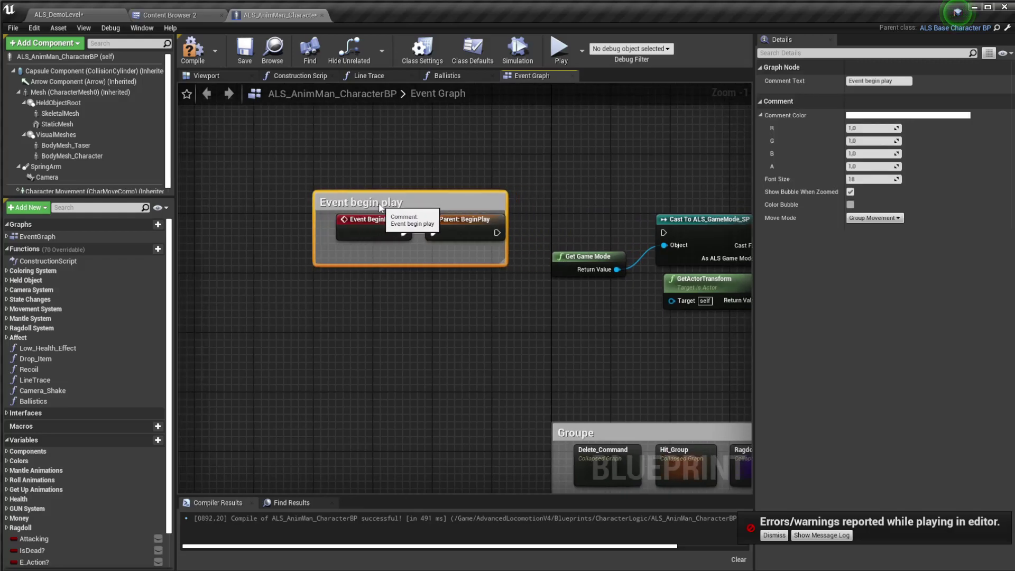
{"action": "left_click", "coordinate": [389, 172]}
{"action": "right_click_drag", "start_coordinate": [518, 202], "coordinate": [406, 221]}
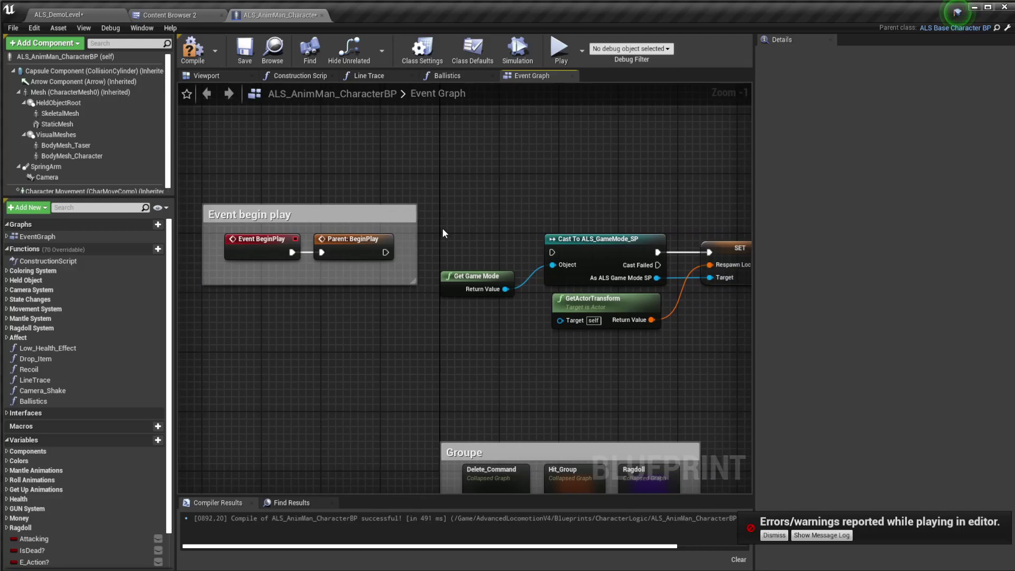
{"action": "left_click", "coordinate": [389, 249]}
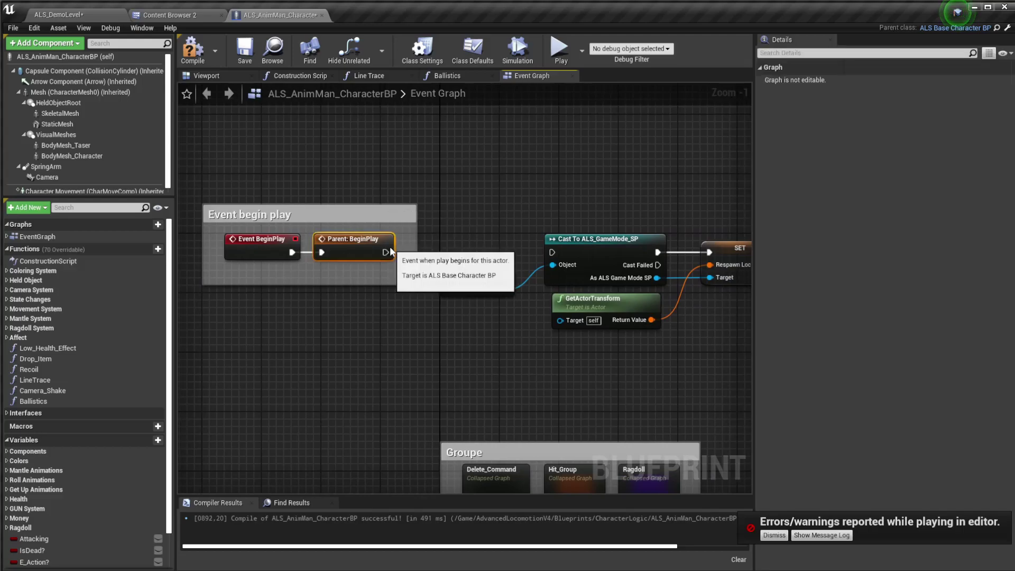
{"action": "left_click", "coordinate": [512, 228]}
{"action": "left_click", "coordinate": [246, 54]}
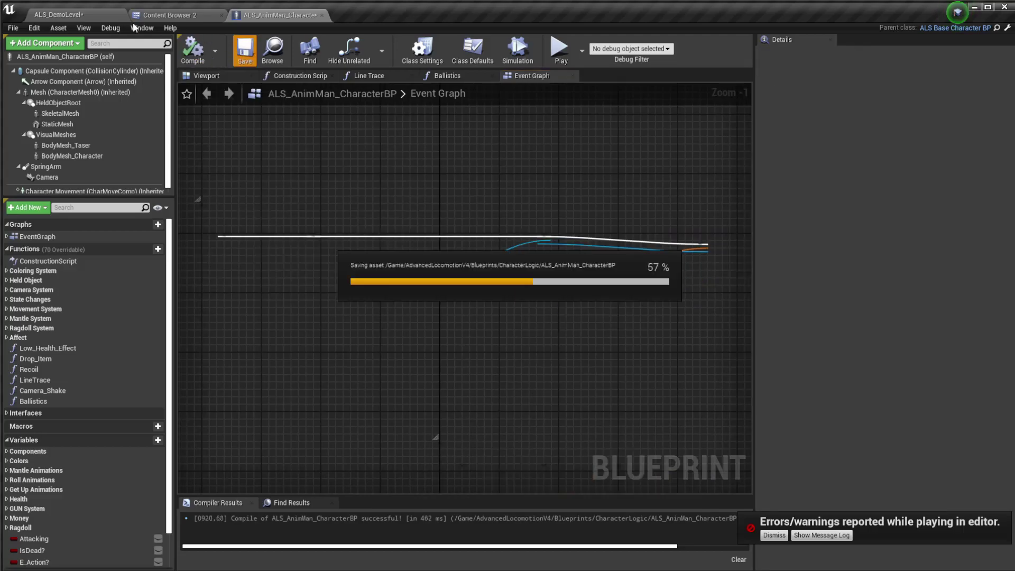
{"action": "left_click", "coordinate": [94, 16]}
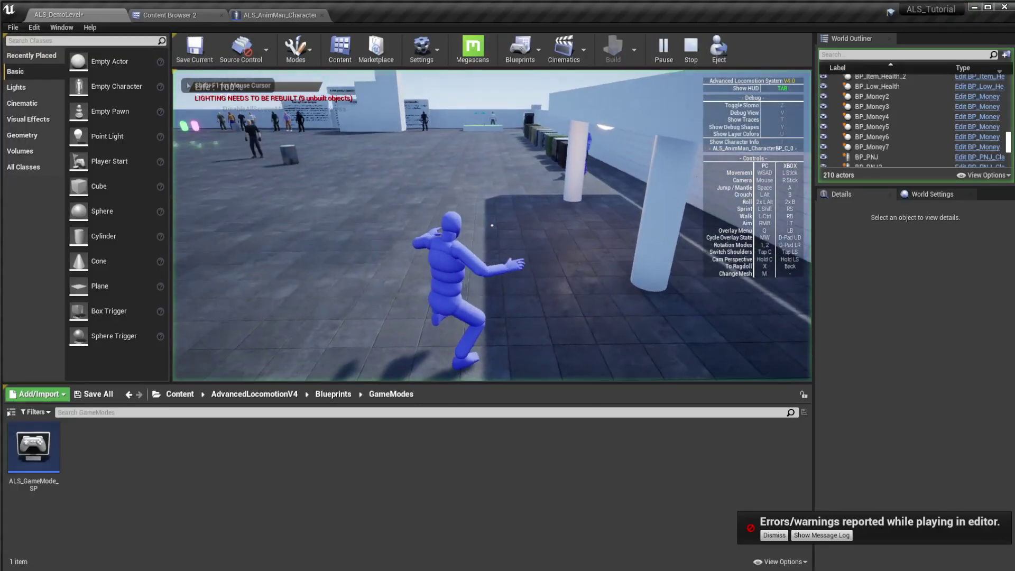
Play the level with the pistol overlay, get killed by the NPCs, respawn, then stop.
{"action": "key", "text": "F11"}
{"action": "key", "text": "Tab"}
{"action": "key", "text": "w"}
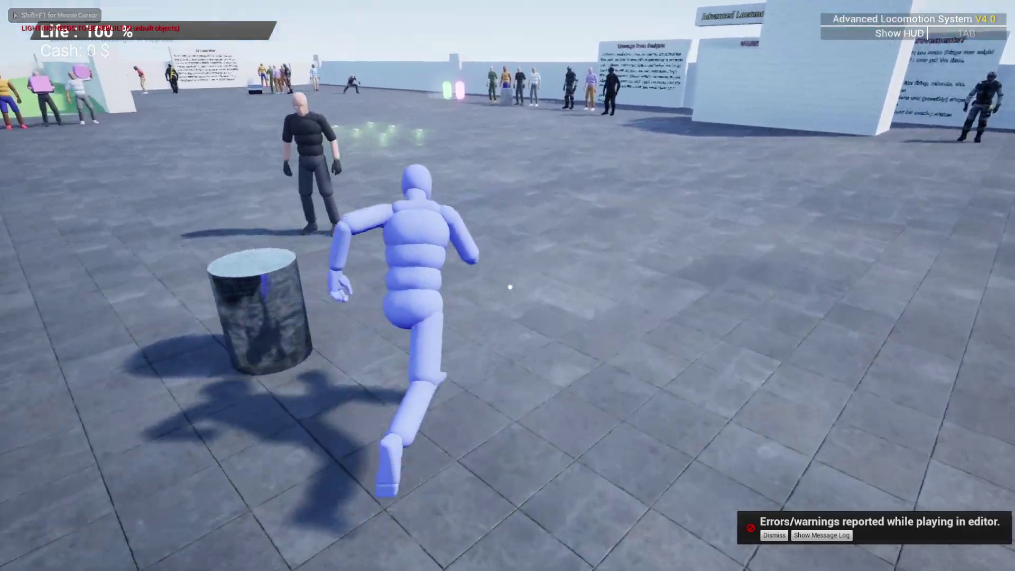
{"action": "key", "text": "q"}
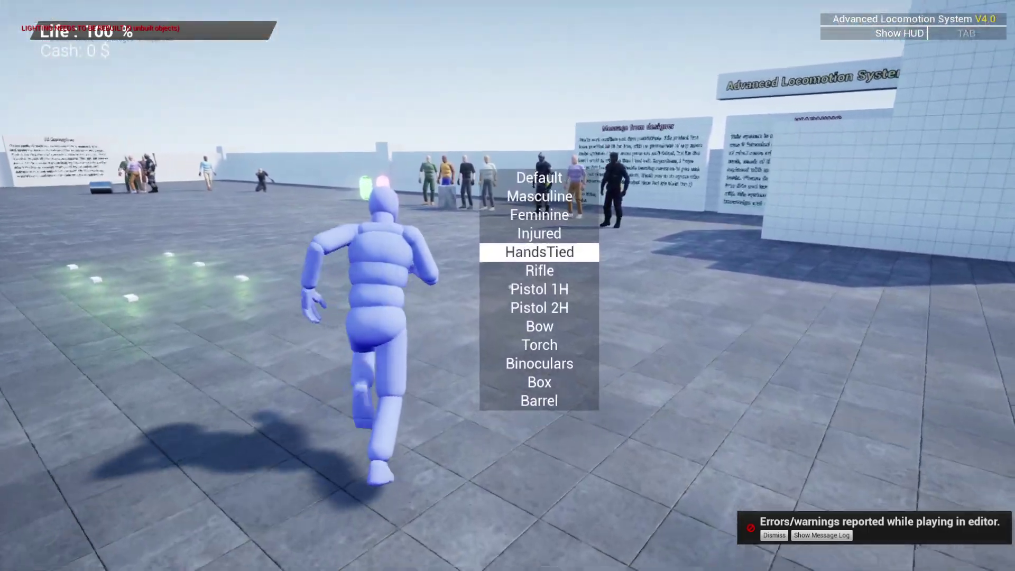
{"action": "scroll", "coordinate": [547, 285], "scroll_direction": "down", "scroll_amount": 3}
{"action": "right_click", "coordinate": [508, 285]}
{"action": "key", "text": "w"}
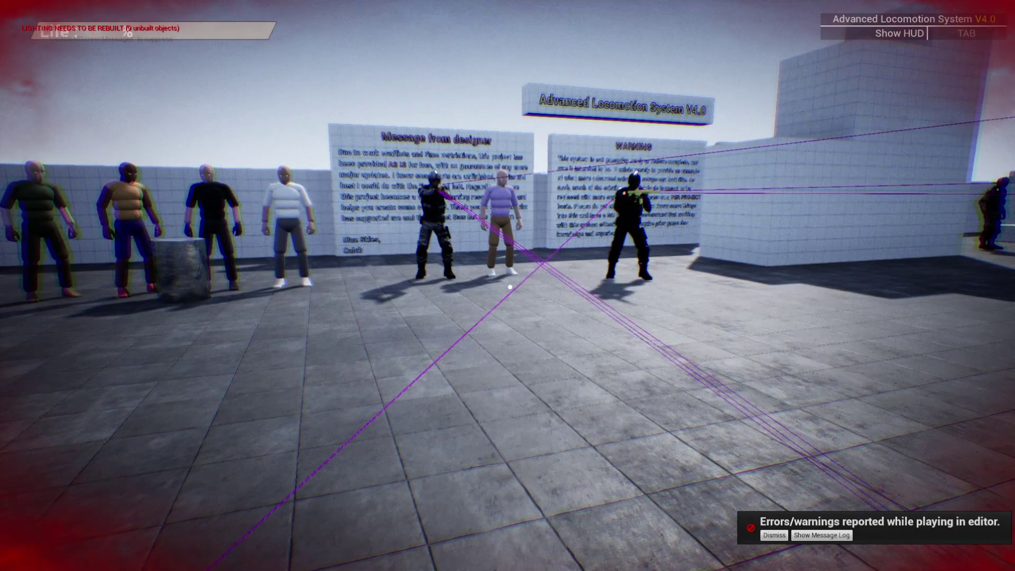
{"action": "key", "text": "w"}
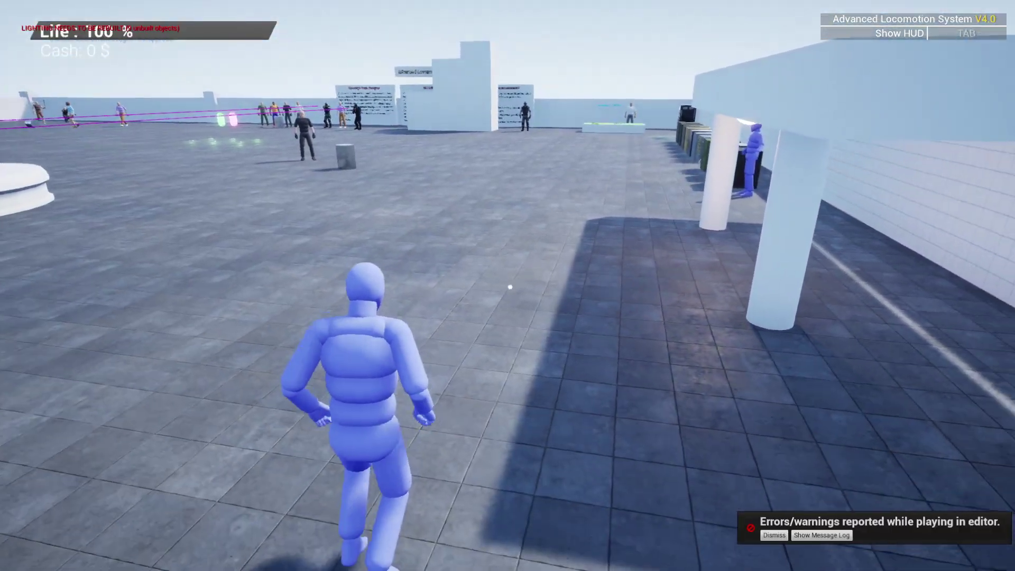
{"action": "key", "text": "Escape"}
Fly the editor camera to the fountain, start a new session, and aim the rifle at the guards.
{"action": "right_click_drag", "start_coordinate": [612, 275], "coordinate": [611, 276]}
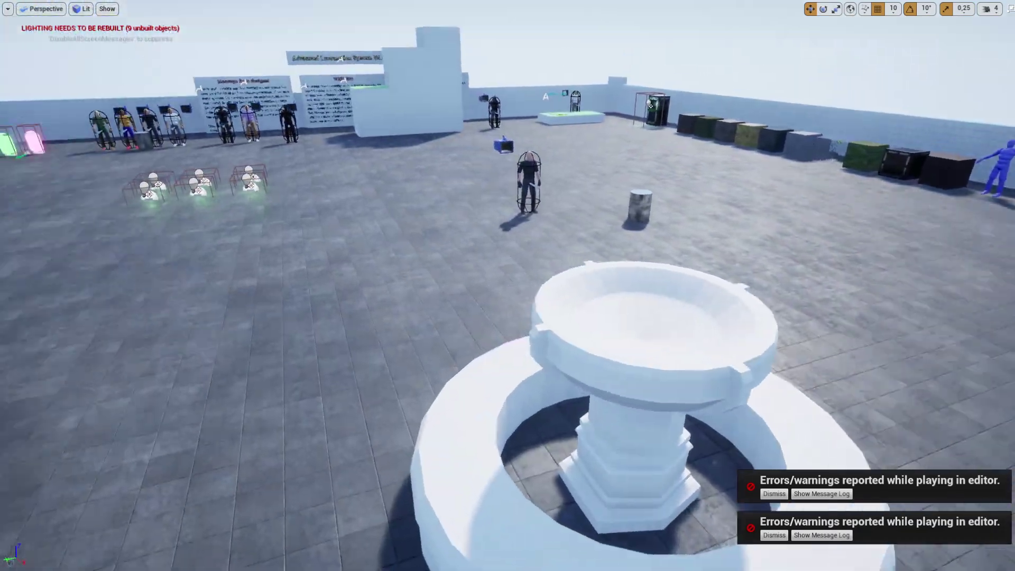
{"action": "right_click_drag", "start_coordinate": [690, 461], "coordinate": [691, 461]}
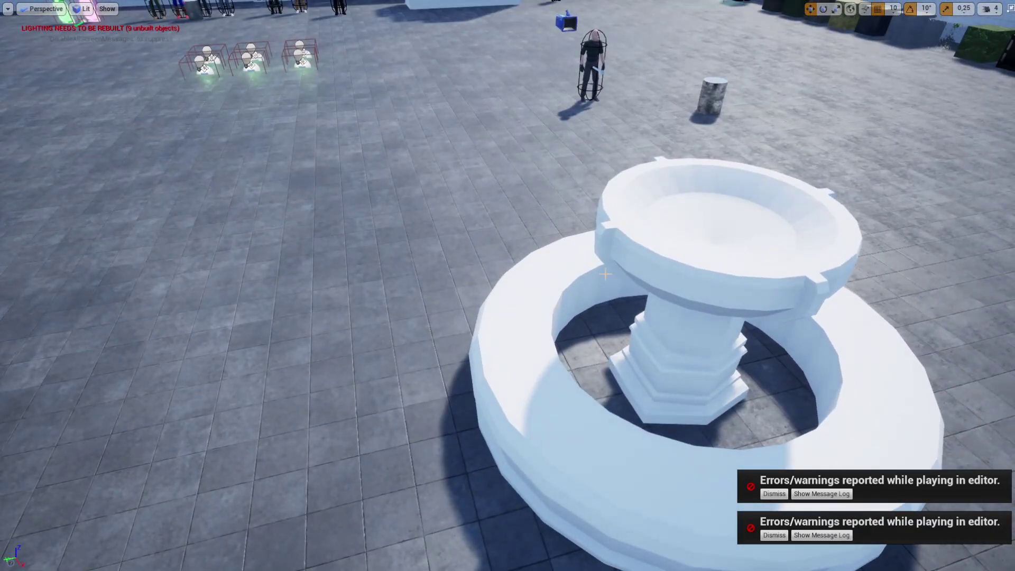
{"action": "key", "text": "alt+p"}
{"action": "left_click", "coordinate": [691, 461]}
{"action": "key", "text": "Tab"}
{"action": "key", "text": "w"}
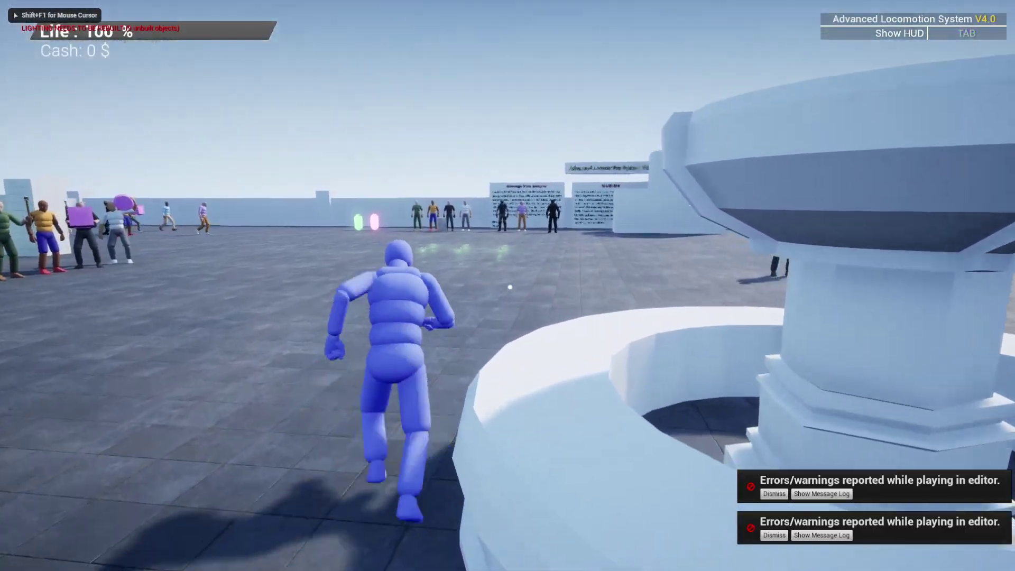
{"action": "key", "text": "q"}
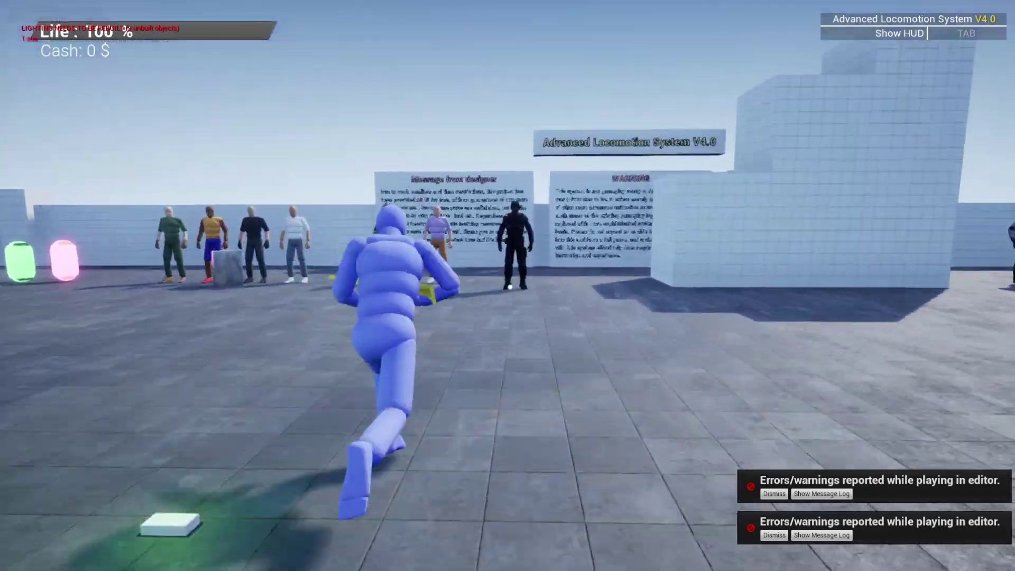
{"action": "right_click", "coordinate": [510, 287]}
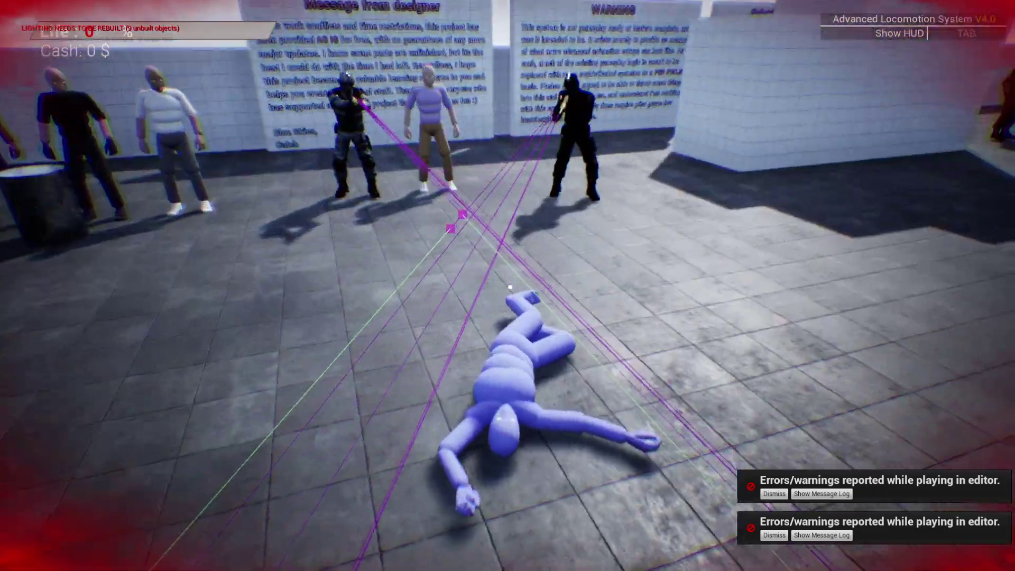
End the play session, dismiss the error notifications and Message Log, and find the Event Destroyed nodes.
{"action": "key", "text": "Escape"}
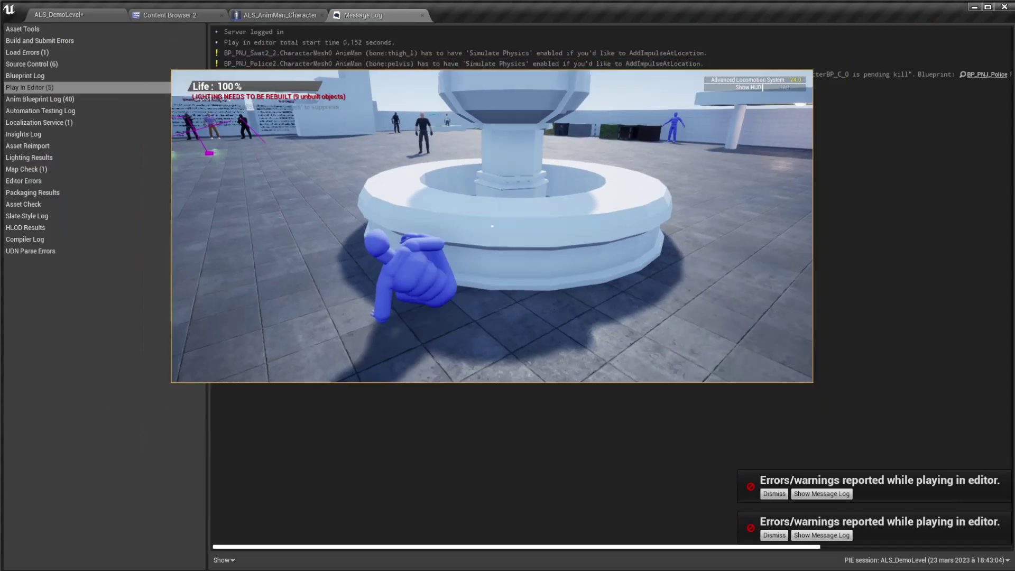
{"action": "left_click", "coordinate": [774, 536]}
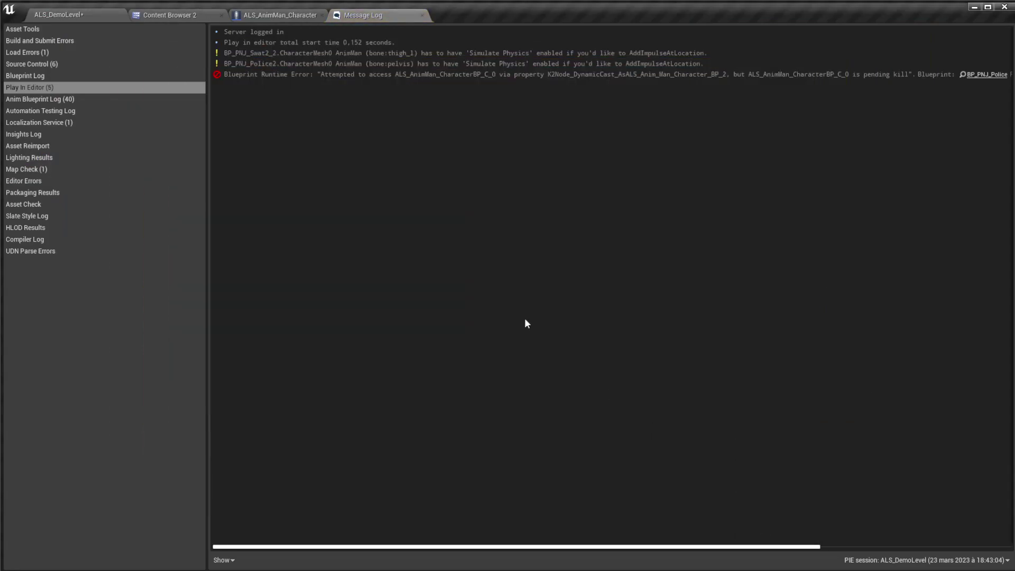
{"action": "middle_click", "coordinate": [388, 20]}
{"action": "scroll", "coordinate": [550, 217], "scroll_direction": "down", "scroll_amount": 4}
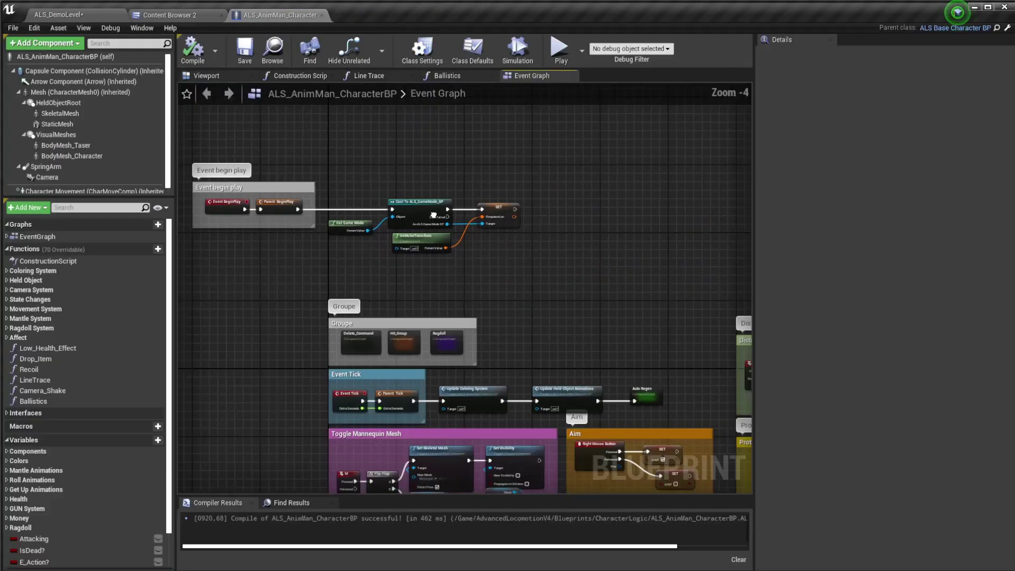
{"action": "mouse_move", "coordinate": [551, 217]}
{"action": "right_mouse_down"}
{"action": "mouse_move", "coordinate": [421, 308]}
{"action": "mouse_move", "coordinate": [604, 348]}
{"action": "right_mouse_up"}
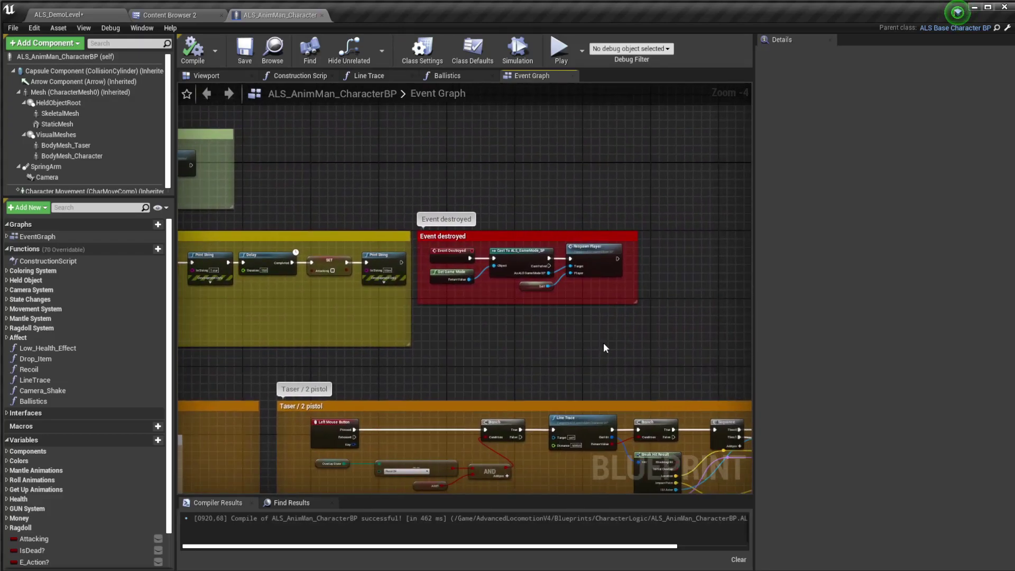
Delete the Delay node in ALS_GameMode_SP's Respawn_Player event and straighten its wire to SpawnActor.
{"action": "double_click", "coordinate": [586, 248]}
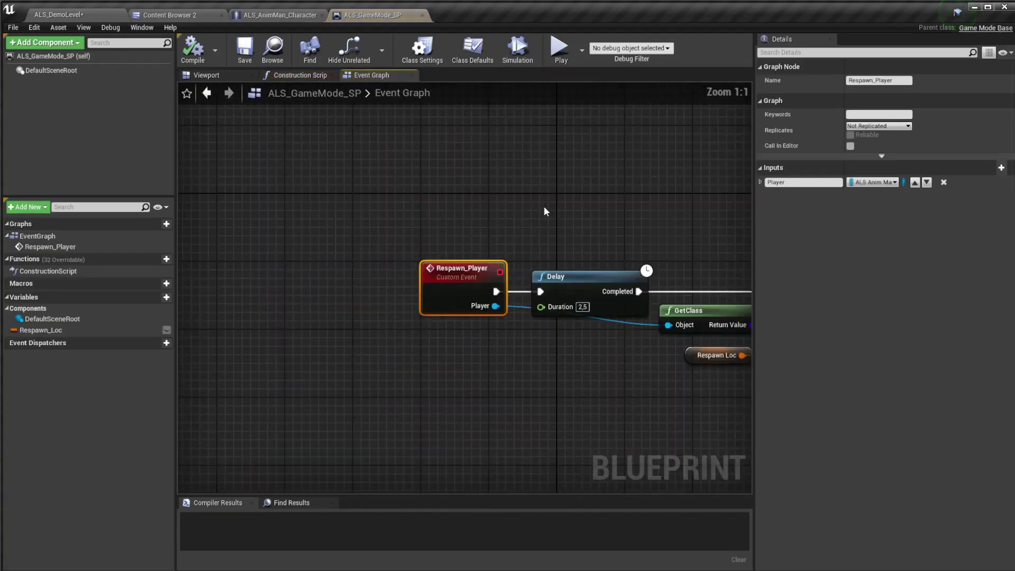
{"action": "key", "text": "Delete"}
{"action": "right_click_drag", "start_coordinate": [536, 305], "coordinate": [491, 322]}
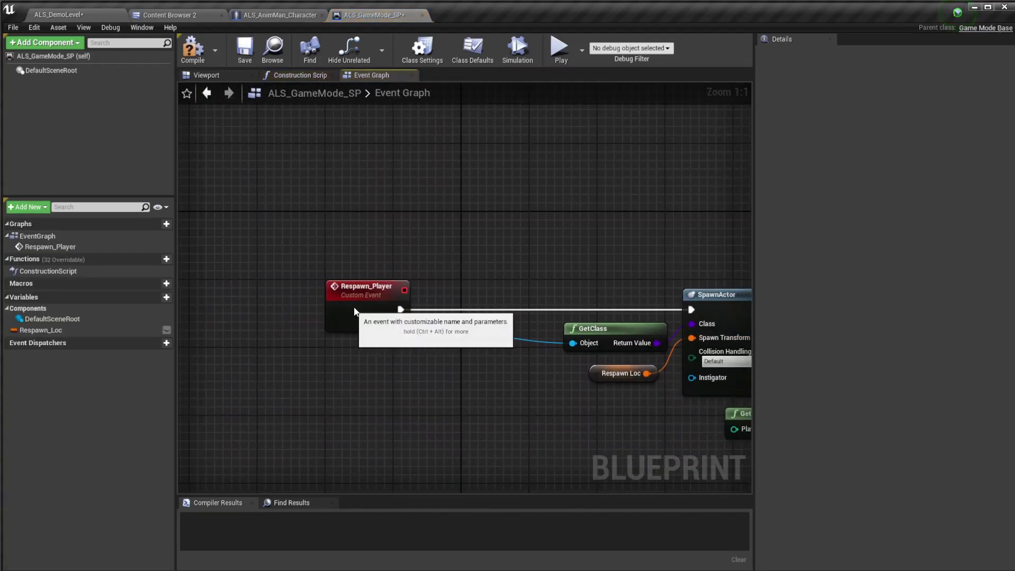
{"action": "left_click_drag", "start_coordinate": [337, 309], "coordinate": [401, 301]}
{"action": "key", "text": "q"}
{"action": "left_click", "coordinate": [621, 373]}
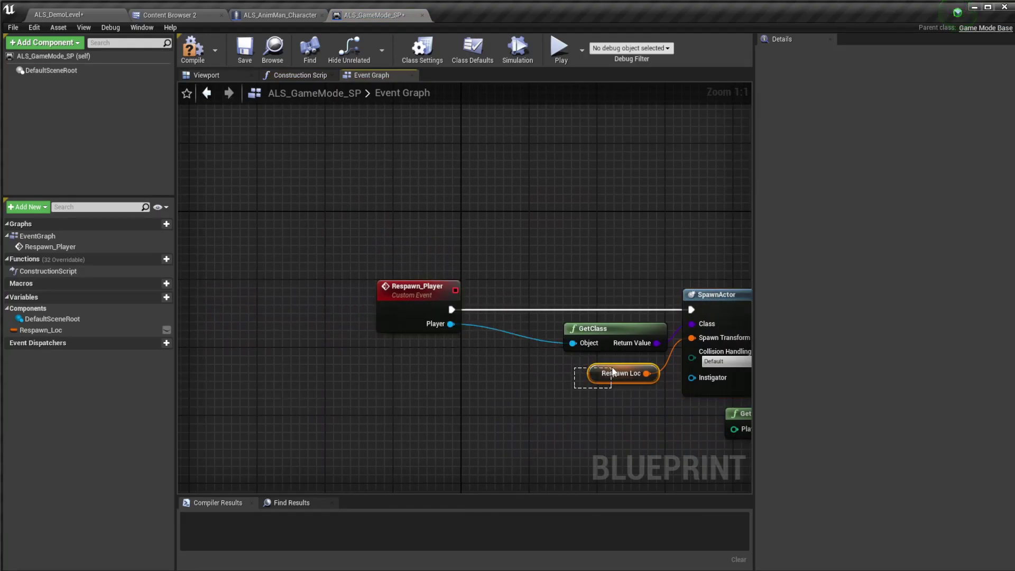
{"action": "left_click", "coordinate": [504, 292]}
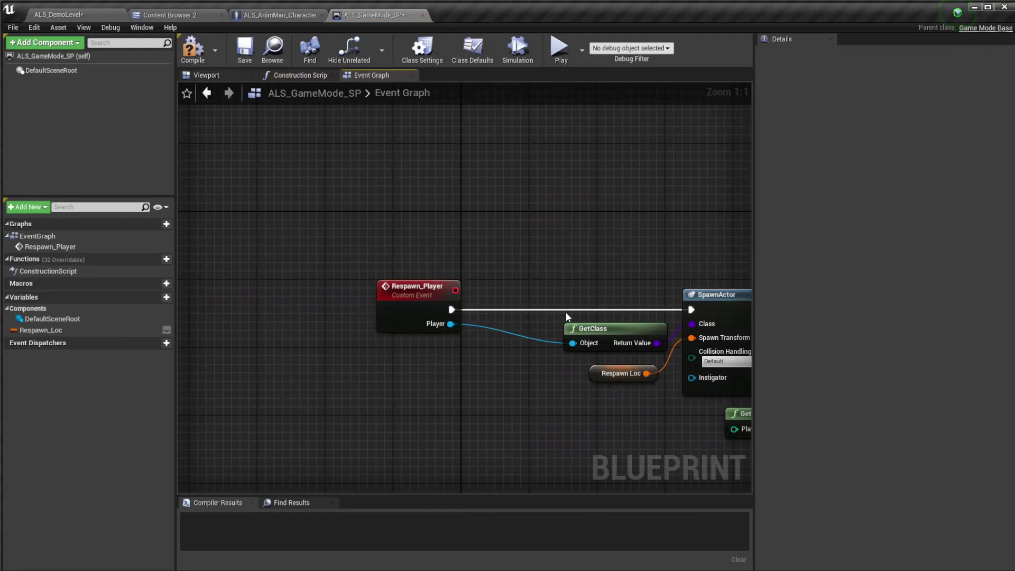
{"action": "right_click_drag", "start_coordinate": [566, 315], "coordinate": [492, 297]}
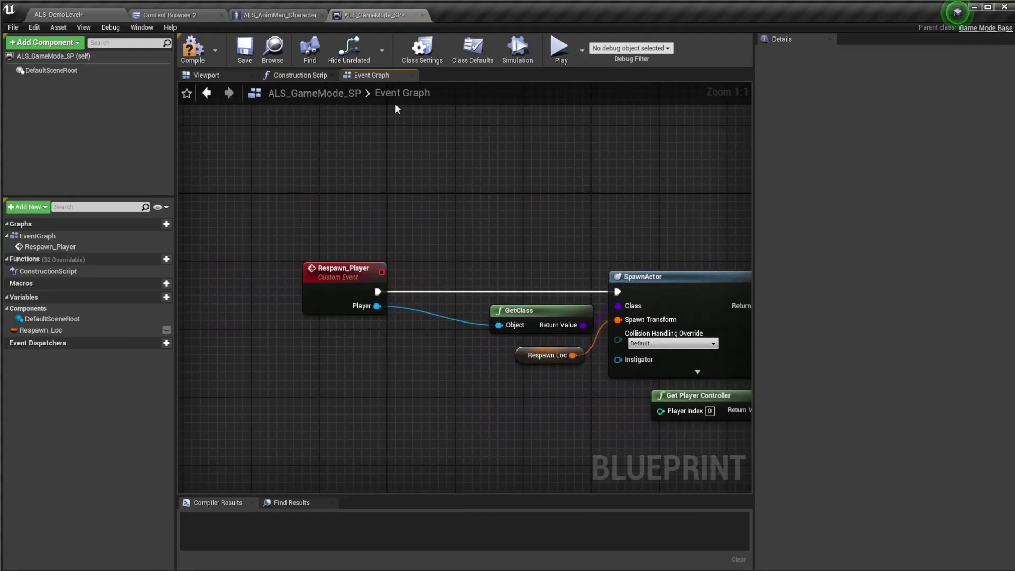
{"action": "left_click", "coordinate": [273, 17]}
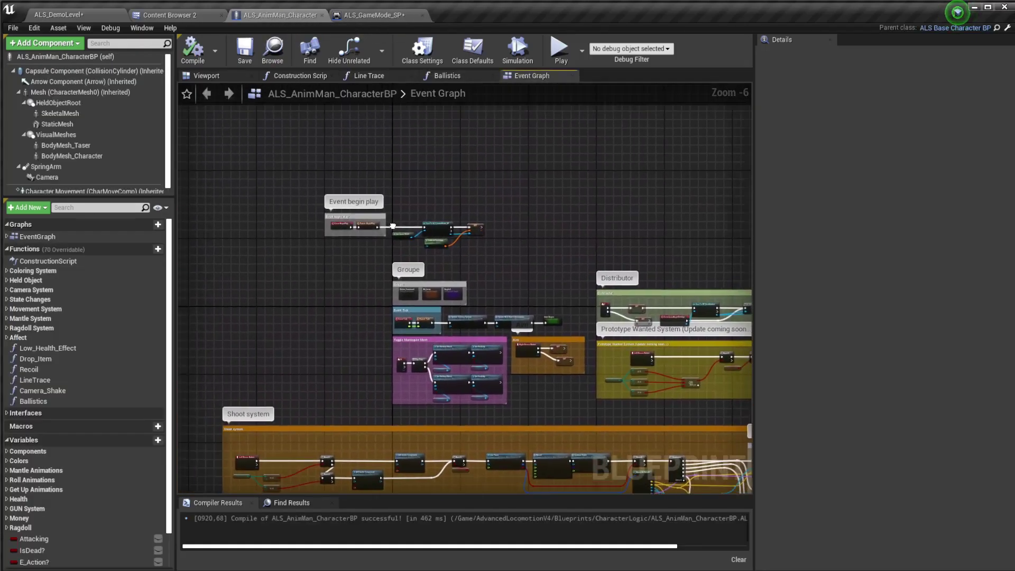
Add Get Respawn Loc from the As ALS Game Mode SP reference and feed it into the BeginPlay SET.
{"action": "right_click_drag", "start_coordinate": [618, 305], "coordinate": [549, 304]}
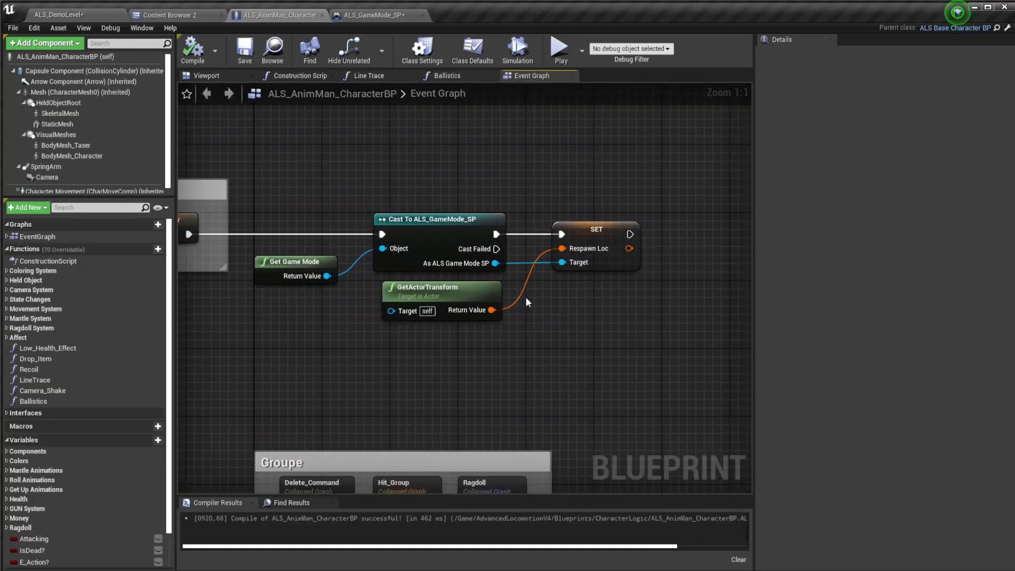
{"action": "left_click_drag", "start_coordinate": [481, 296], "coordinate": [473, 339]}
{"action": "left_click_drag", "start_coordinate": [495, 264], "coordinate": [504, 306]}
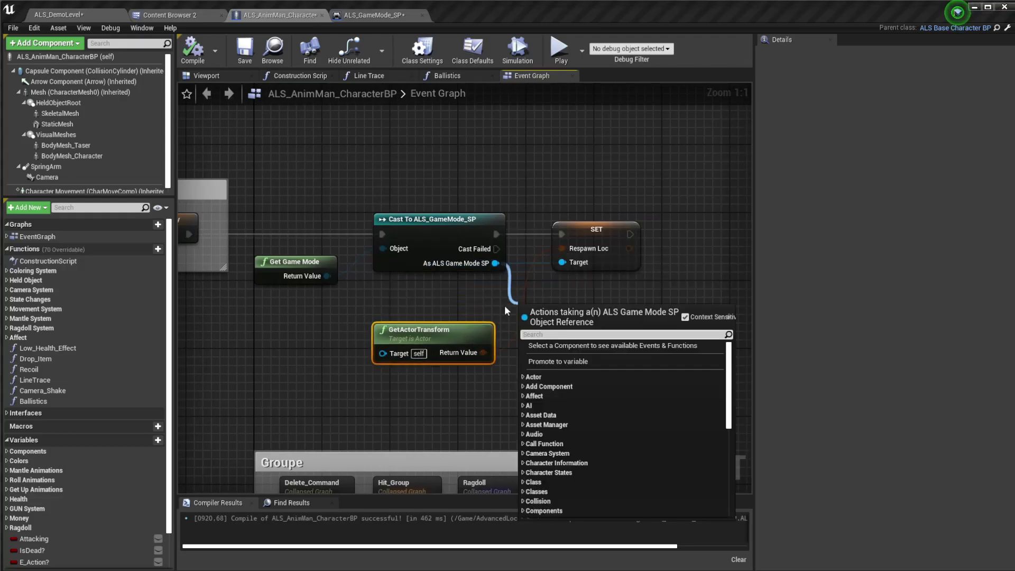
{"action": "type", "text": "get"}
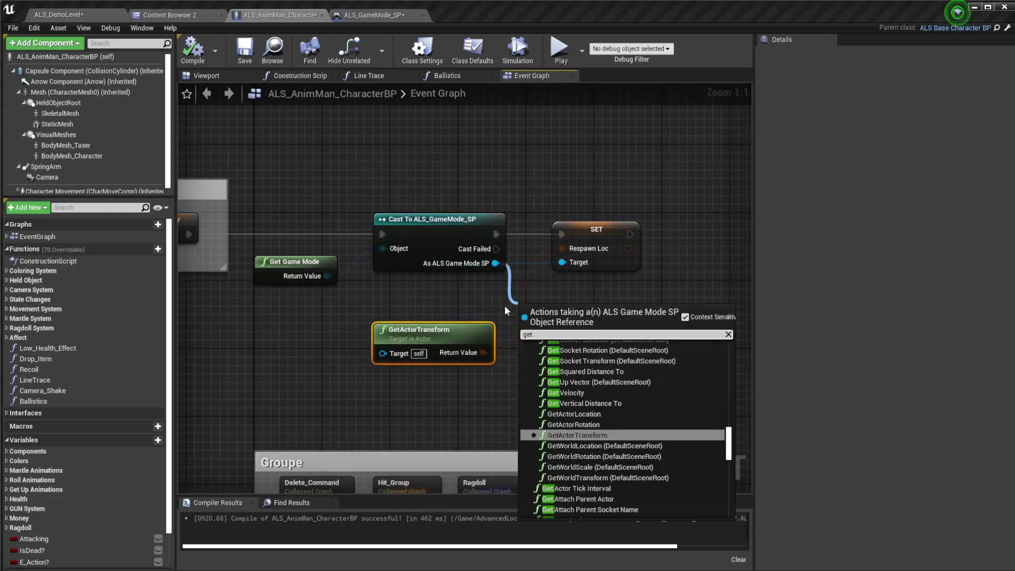
{"action": "type", "text": " respawn"}
{"action": "key", "text": "Return"}
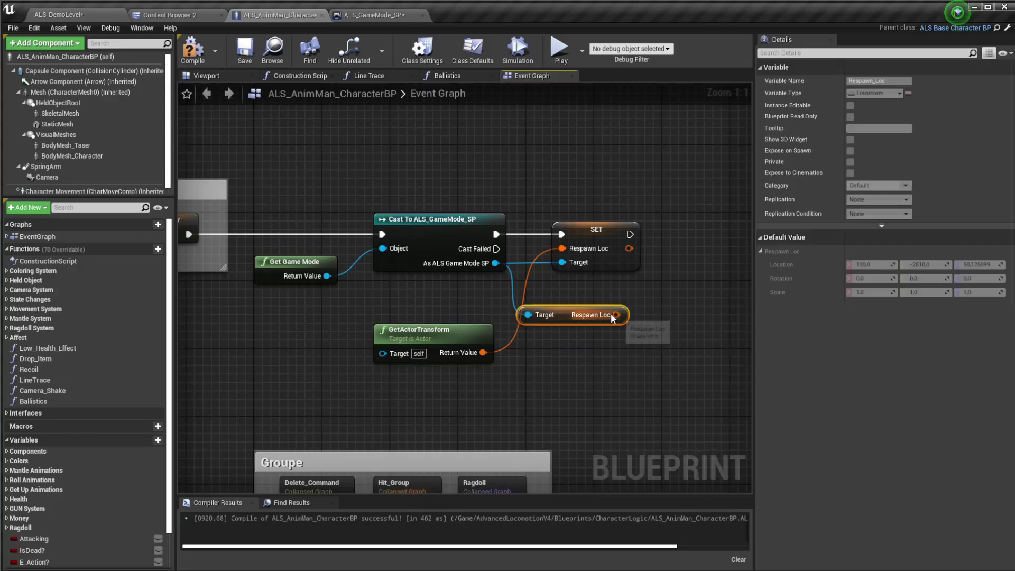
{"action": "left_click_drag", "start_coordinate": [615, 315], "coordinate": [571, 258]}
{"action": "left_click", "coordinate": [255, 127]}
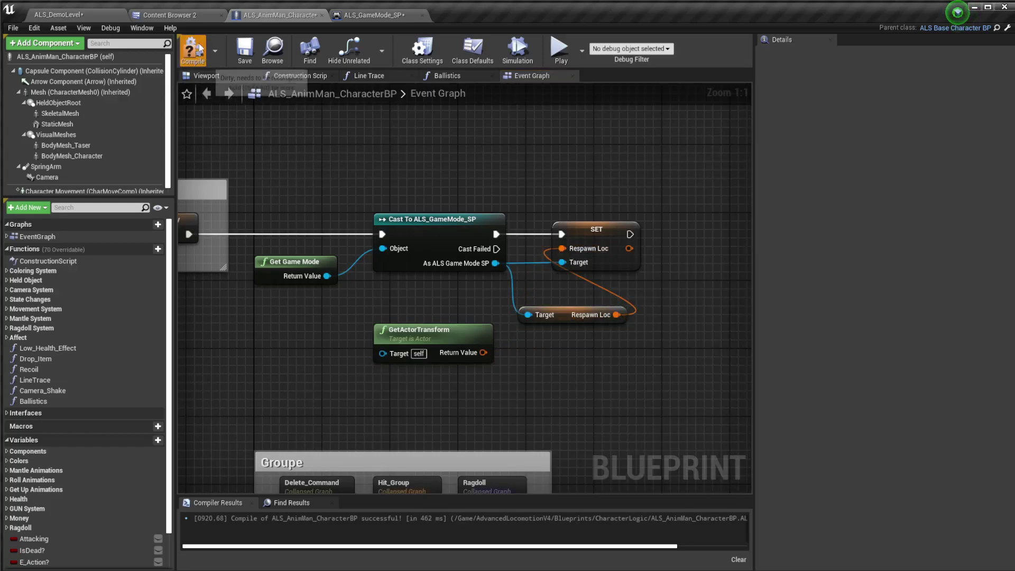
{"action": "left_click", "coordinate": [88, 11]}
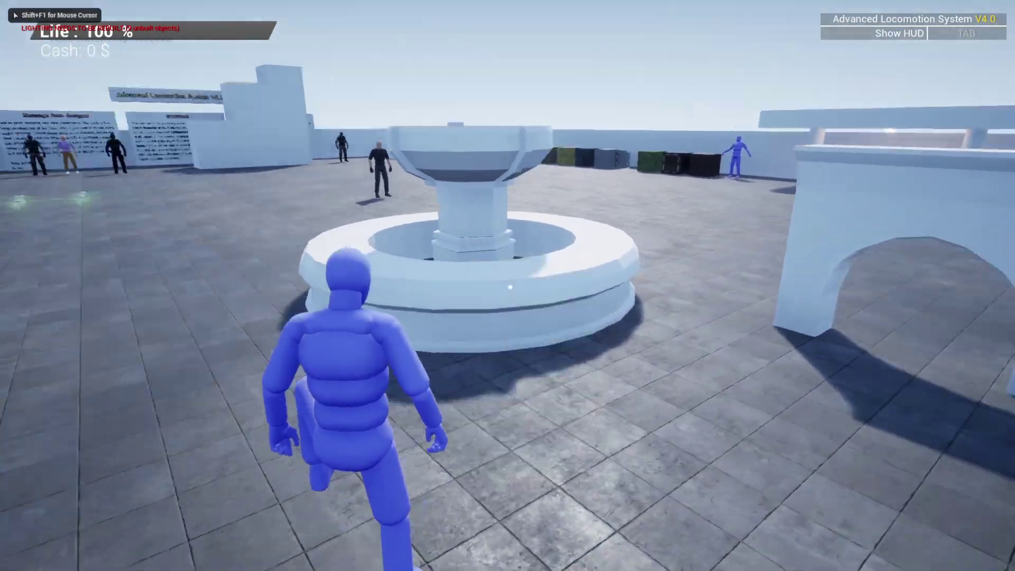
Run and jump toward the armed NPCs, die, respawn at full life, then end the session.
{"action": "key", "text": "w"}
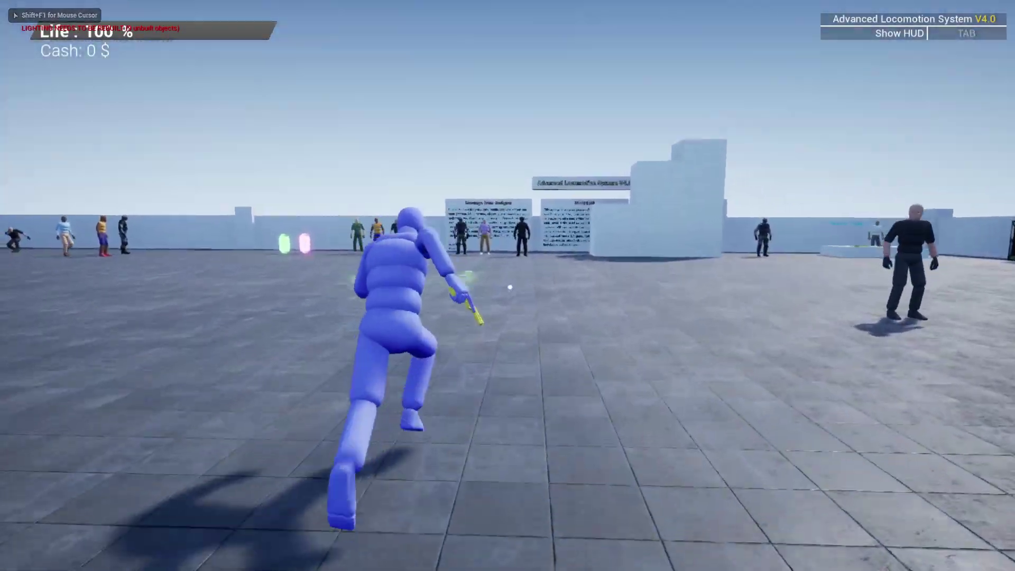
{"action": "key", "text": "space"}
{"action": "key", "text": "space"}
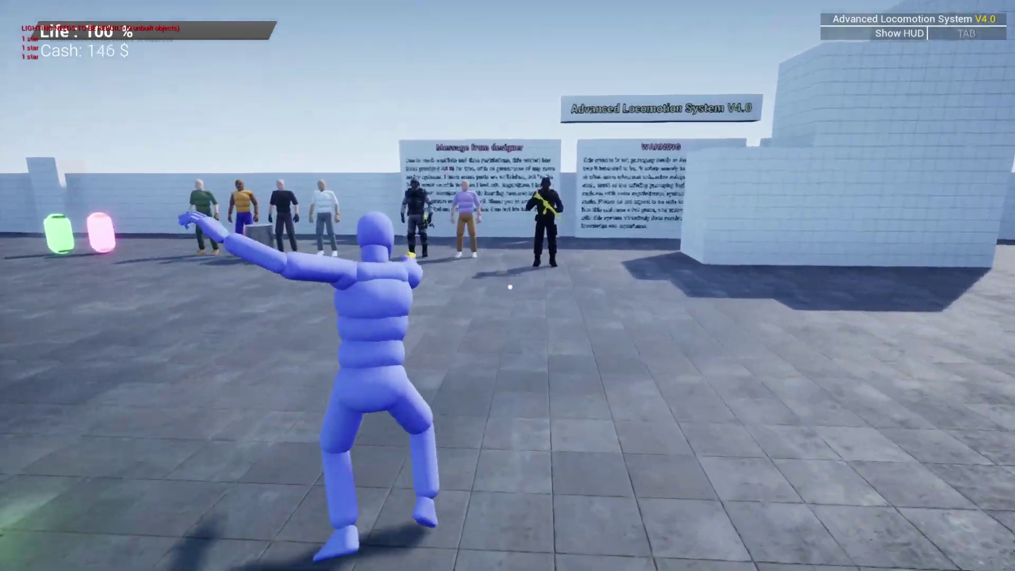
{"action": "key", "text": "w"}
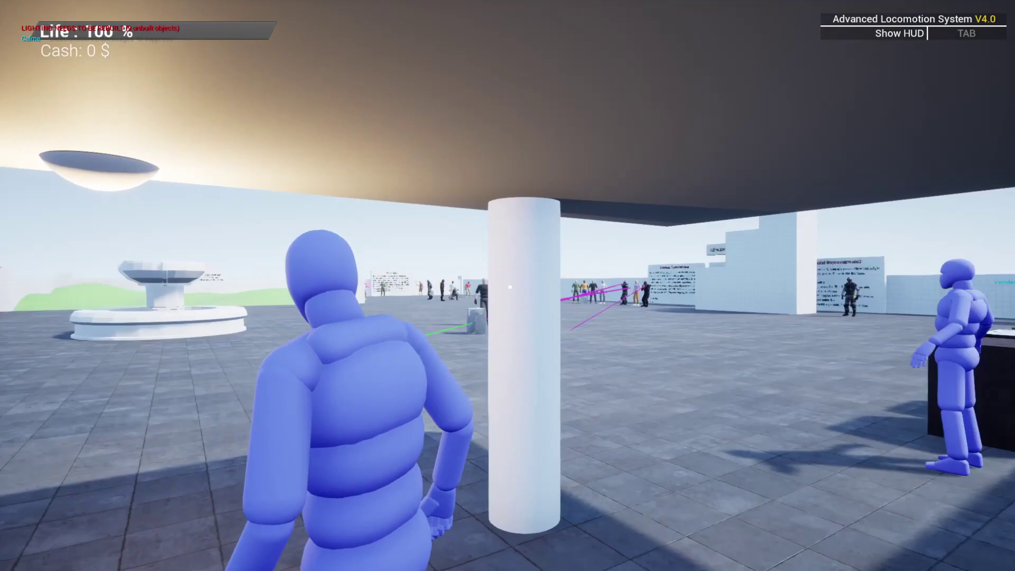
{"action": "key", "text": "w"}
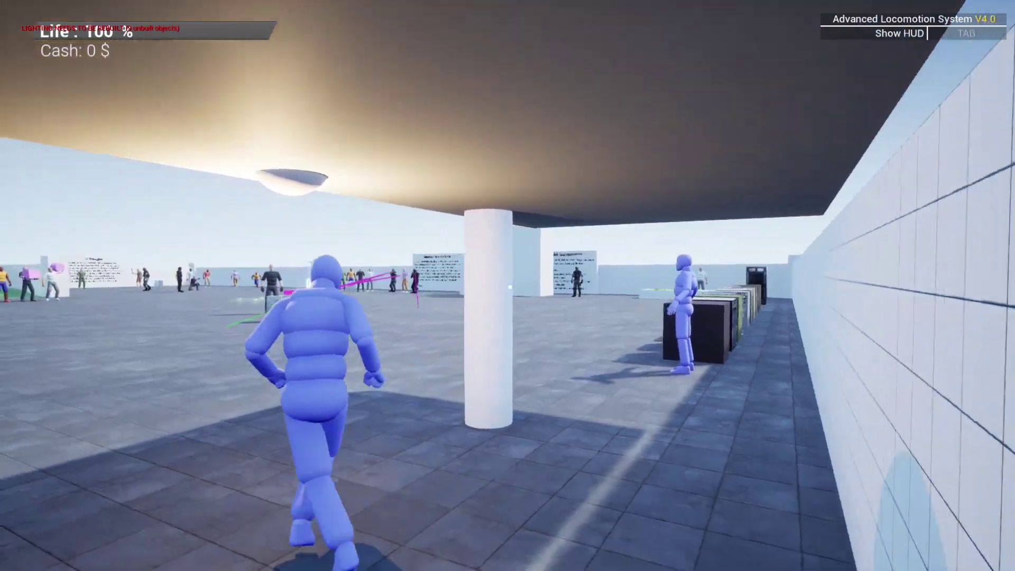
{"action": "key", "text": "w"}
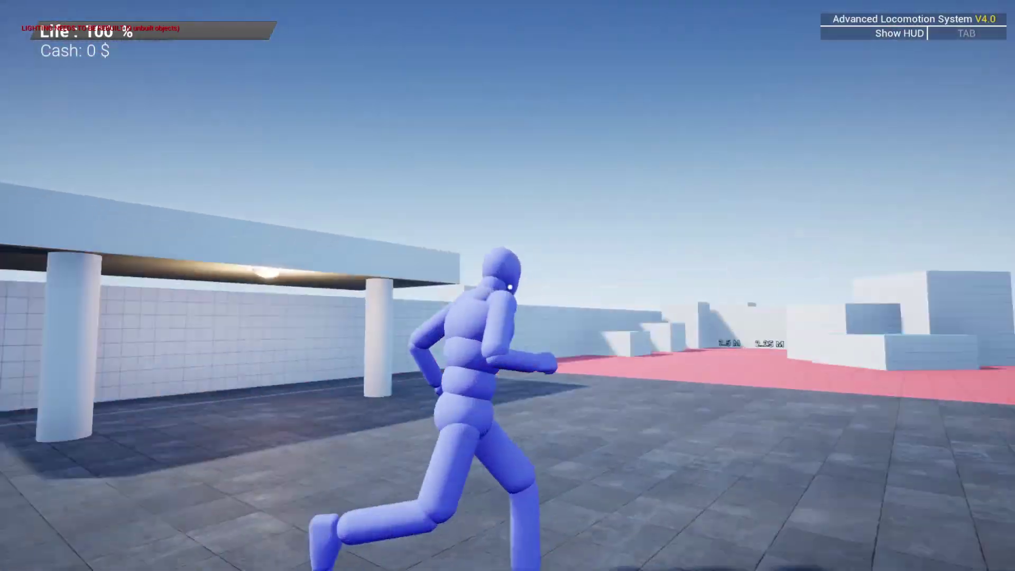
{"action": "key", "text": "Escape"}
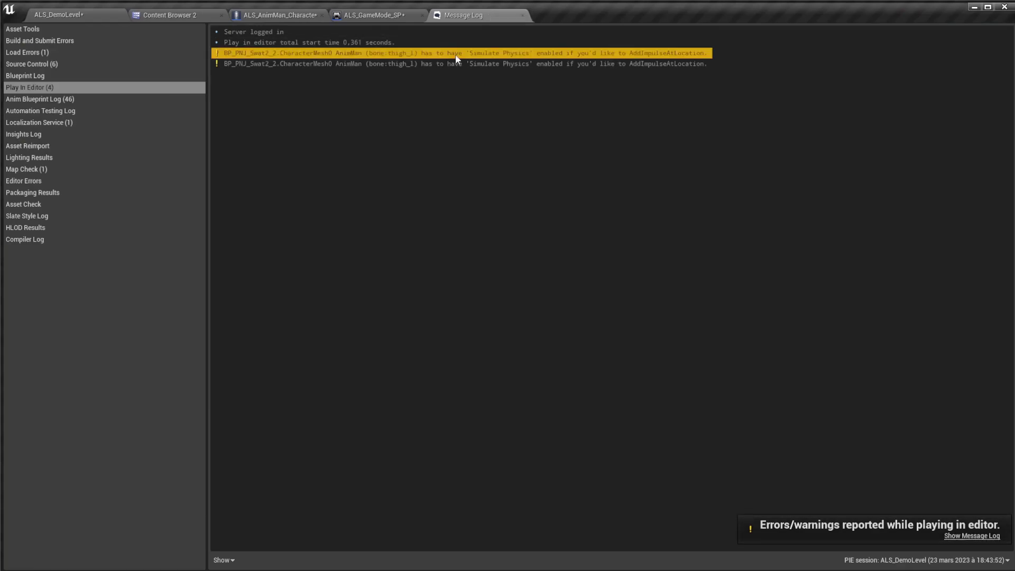
Close the Message Log and the ALS_GameMode_SP blueprint tab.
{"action": "middle_click", "coordinate": [443, 15]}
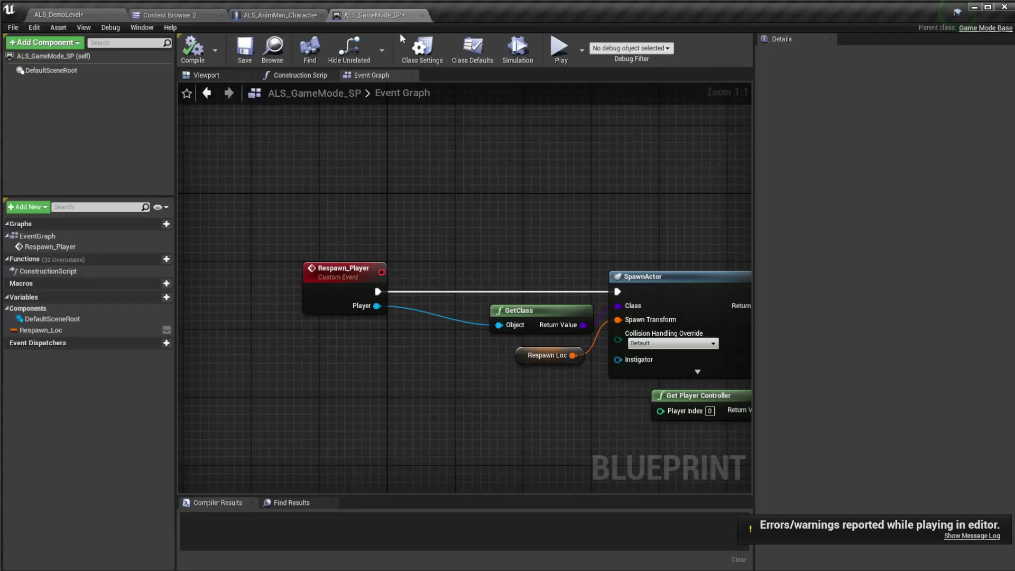
{"action": "scroll", "coordinate": [465, 201], "scroll_direction": "down", "scroll_amount": 5}
{"action": "scroll", "coordinate": [362, 200], "scroll_direction": "up", "scroll_amount": 4}
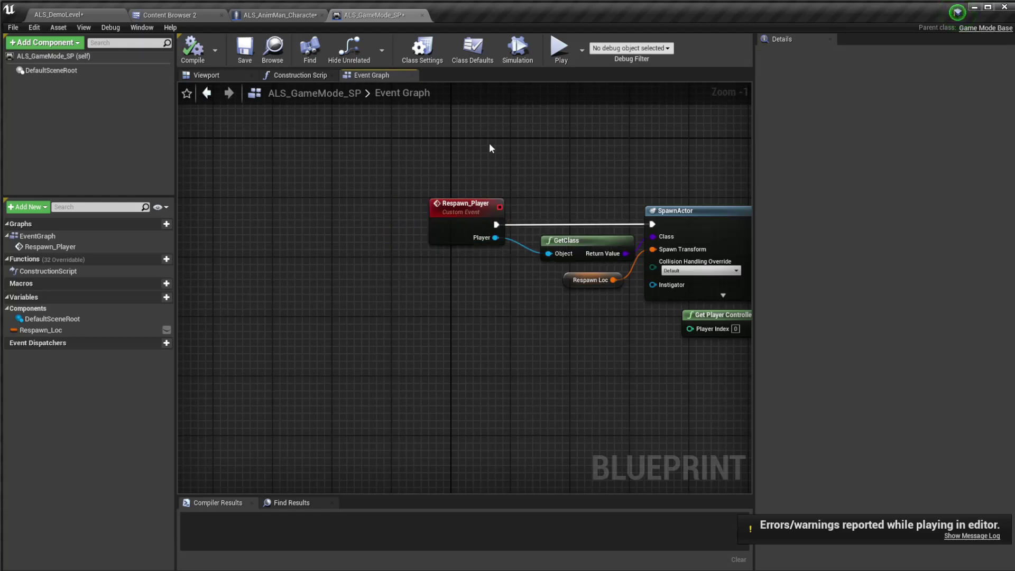
{"action": "middle_click", "coordinate": [380, 13]}
{"action": "scroll", "coordinate": [518, 159], "scroll_direction": "down", "scroll_amount": 2}
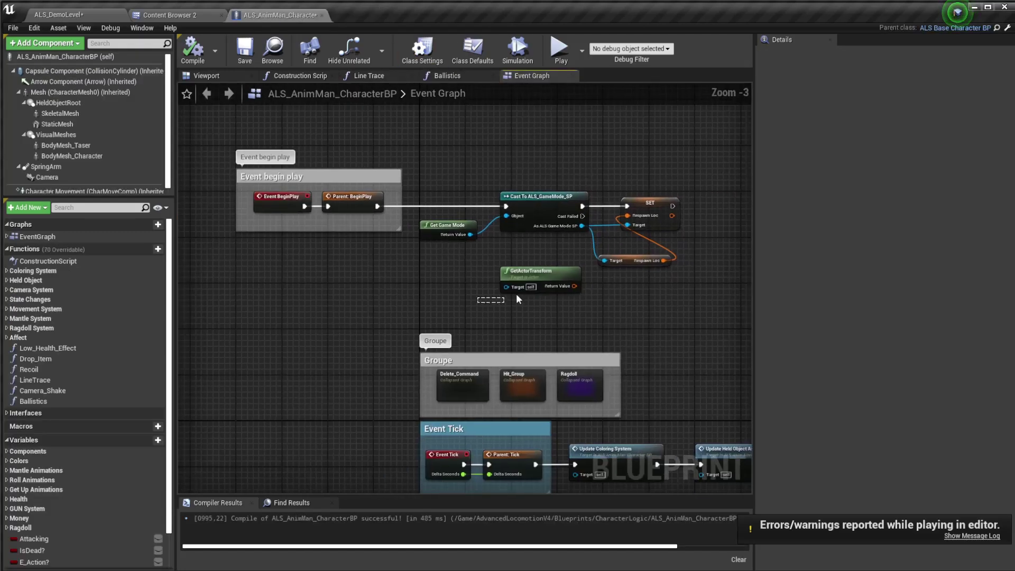
{"action": "scroll", "coordinate": [426, 239], "scroll_direction": "down", "scroll_amount": 4}
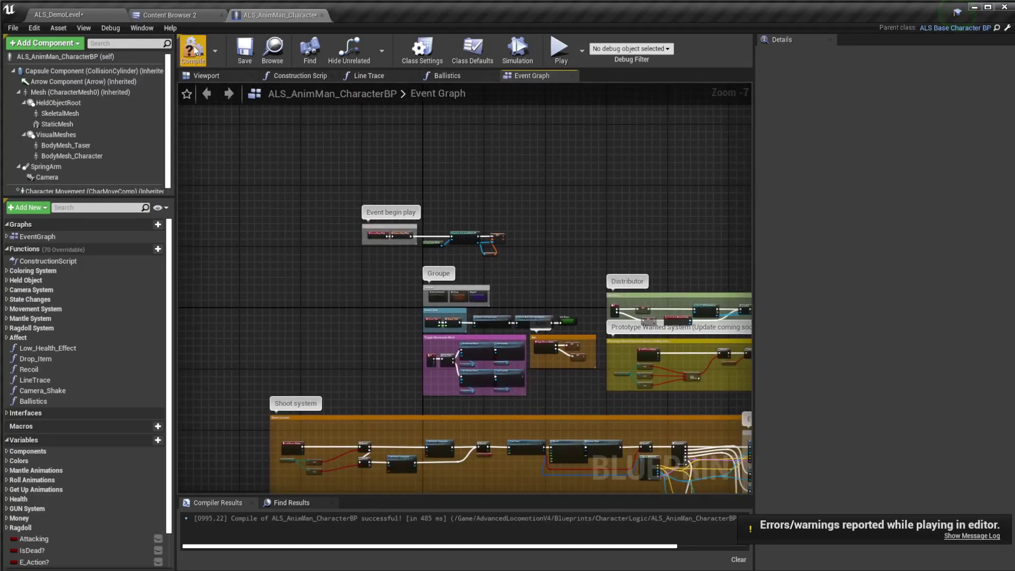
Compile and close the character blueprint, then browse the top-level Content folder in the level editor.
{"action": "left_click", "coordinate": [247, 53]}
{"action": "middle_click", "coordinate": [281, 14]}
{"action": "left_click", "coordinate": [109, 17]}
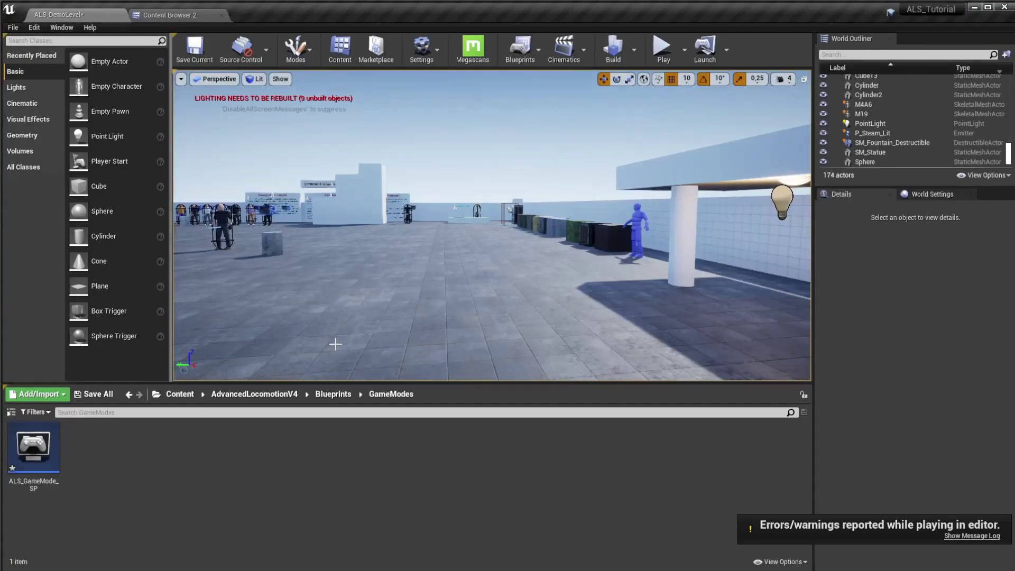
{"action": "left_click", "coordinate": [153, 396]}
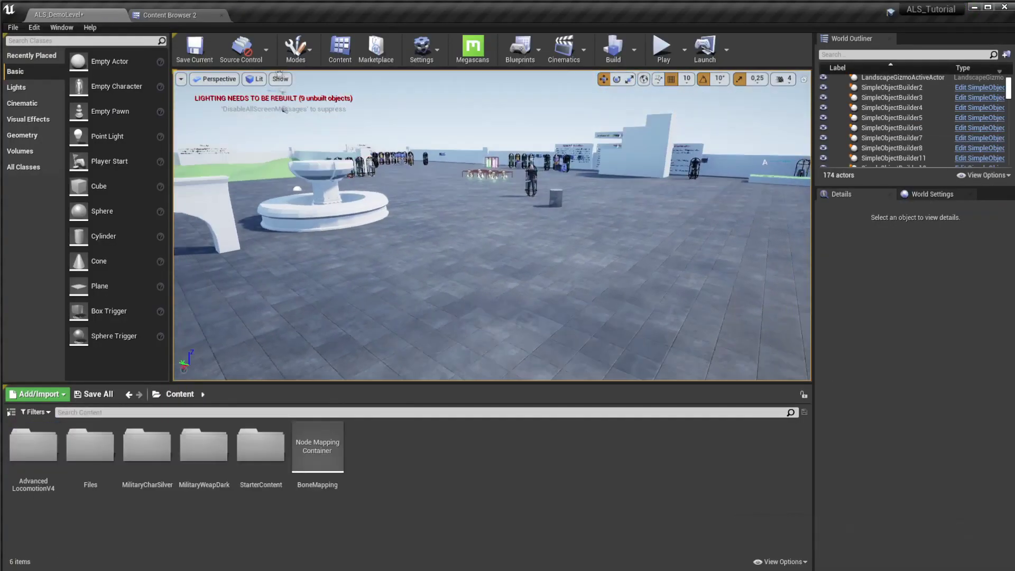